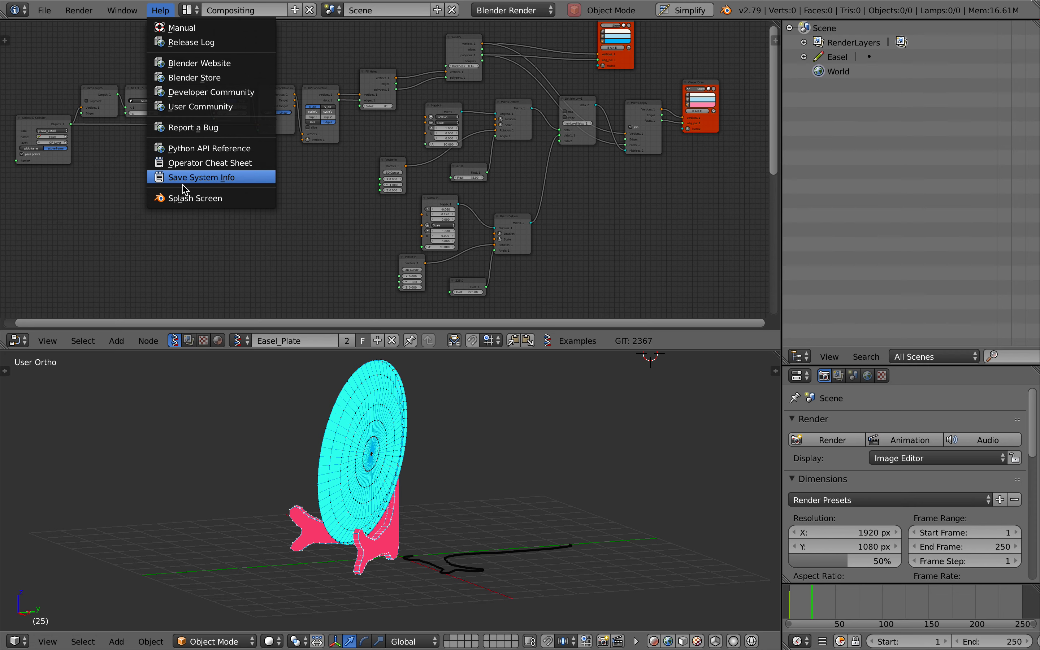
# Bring up the splash screen to check the Blender version and dismiss it
pyautogui.click(186, 199)
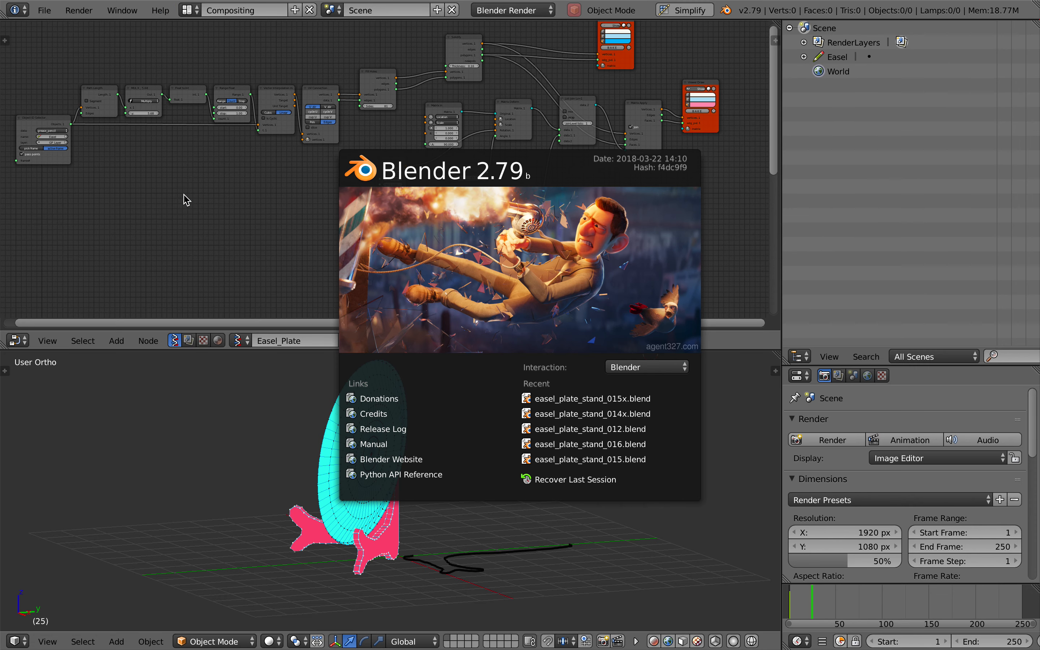
pyautogui.click(260, 203)
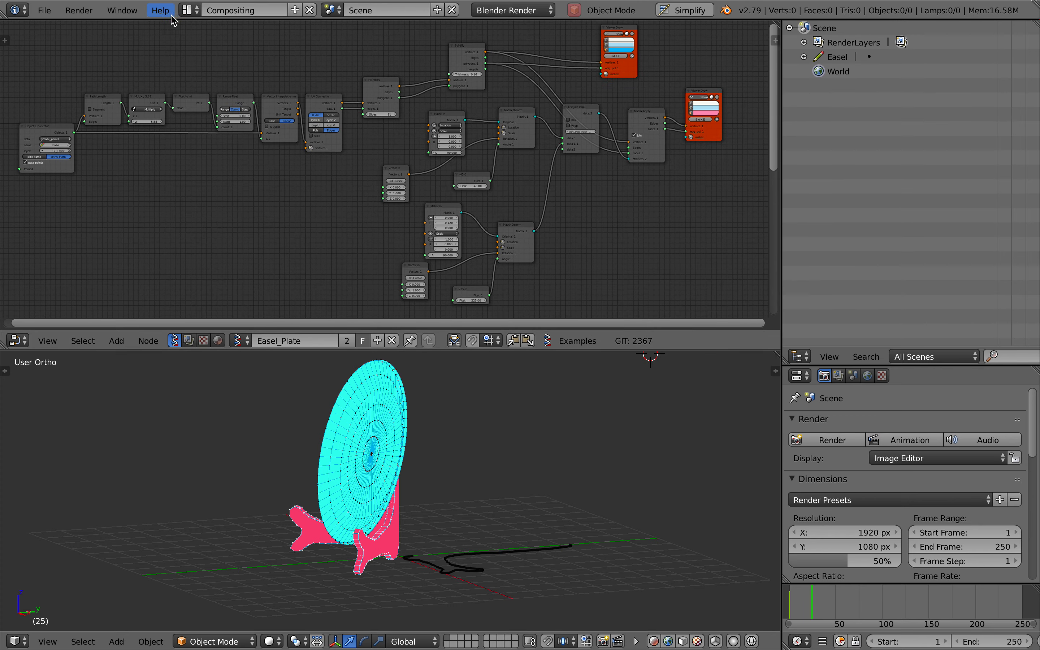
pyautogui.click(161, 11)
pyautogui.click(192, 199)
pyautogui.click(208, 186)
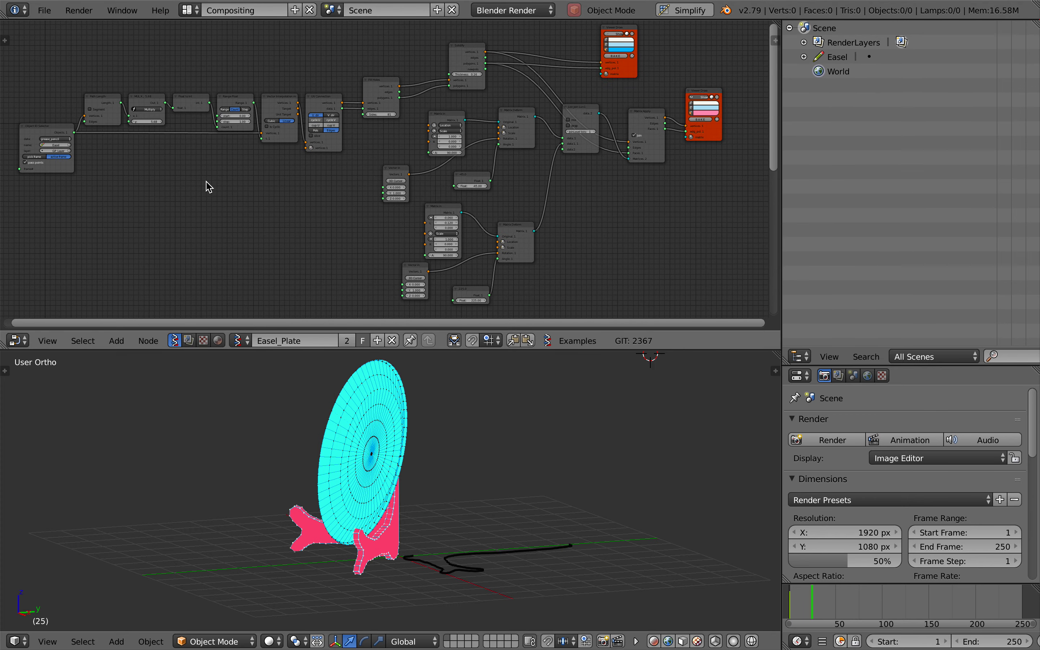
# Switch to the Finder preview of easel_plate.usdz and examine the plate and its stand from the front, side and back
pyautogui.hotkey('ctrl', 'Left')
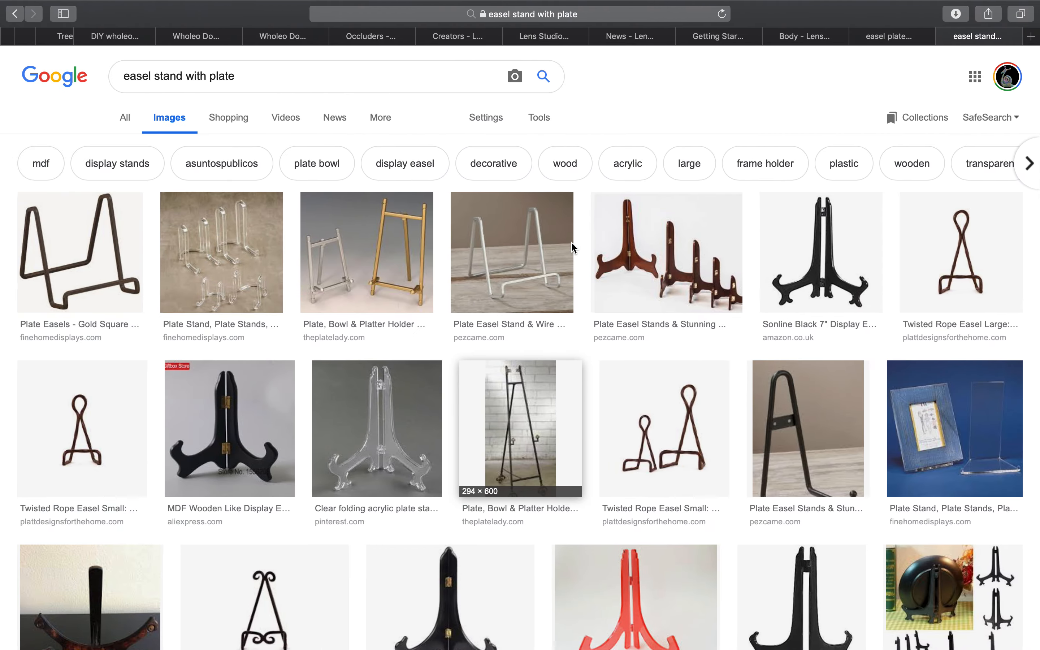
pyautogui.hotkey('ctrl', 'Left')
pyautogui.hotkey('ctrl', 'Right')
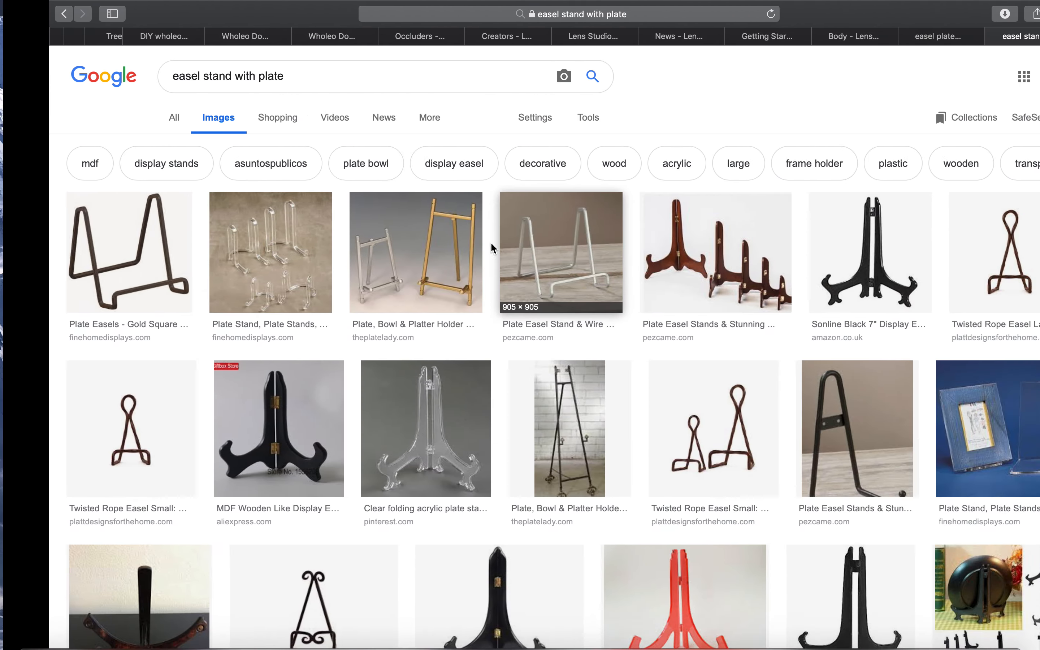
pyautogui.hotkey('ctrl', 'Left')
pyautogui.moveTo(588, 316); pyautogui.dragTo(374, 285)
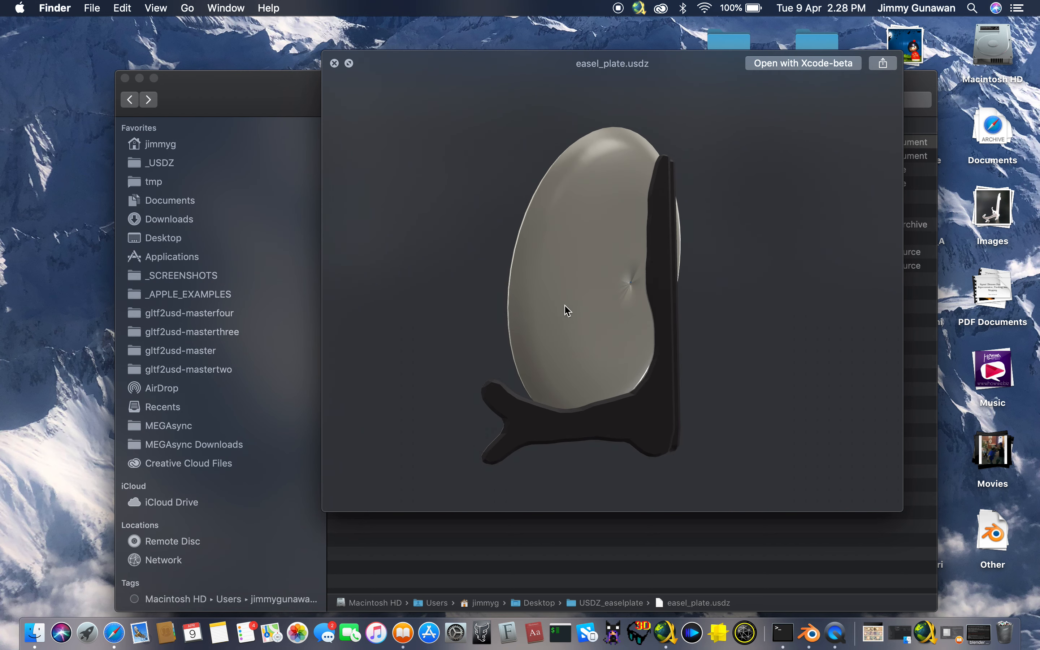
pyautogui.moveTo(564, 309); pyautogui.dragTo(443, 357)
pyautogui.moveTo(507, 360); pyautogui.dragTo(586, 279)
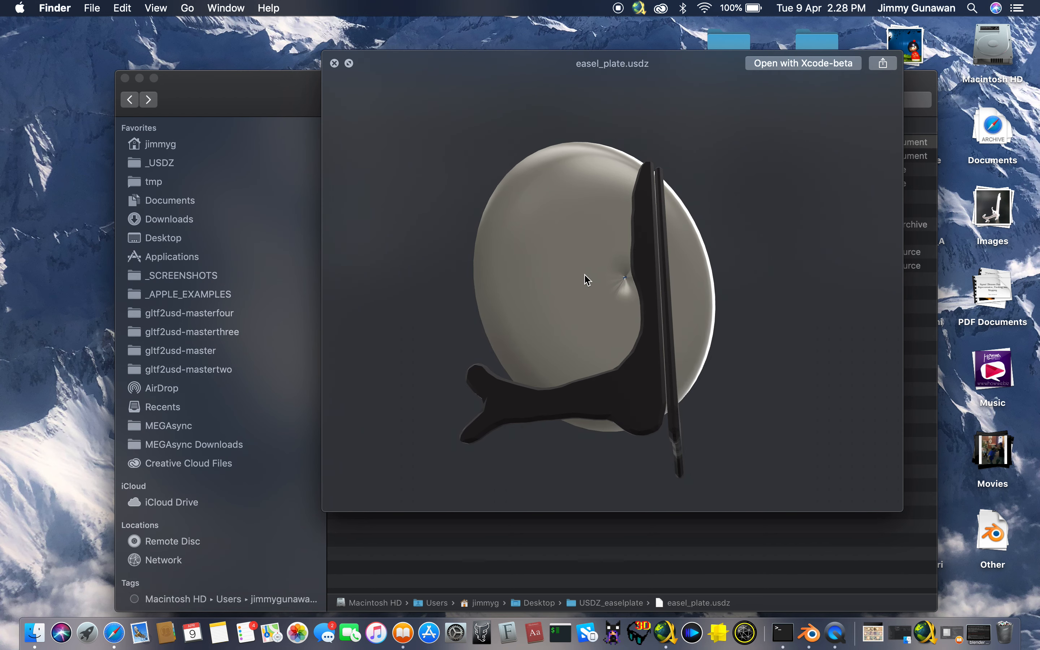
pyautogui.moveTo(528, 399); pyautogui.dragTo(540, 378)
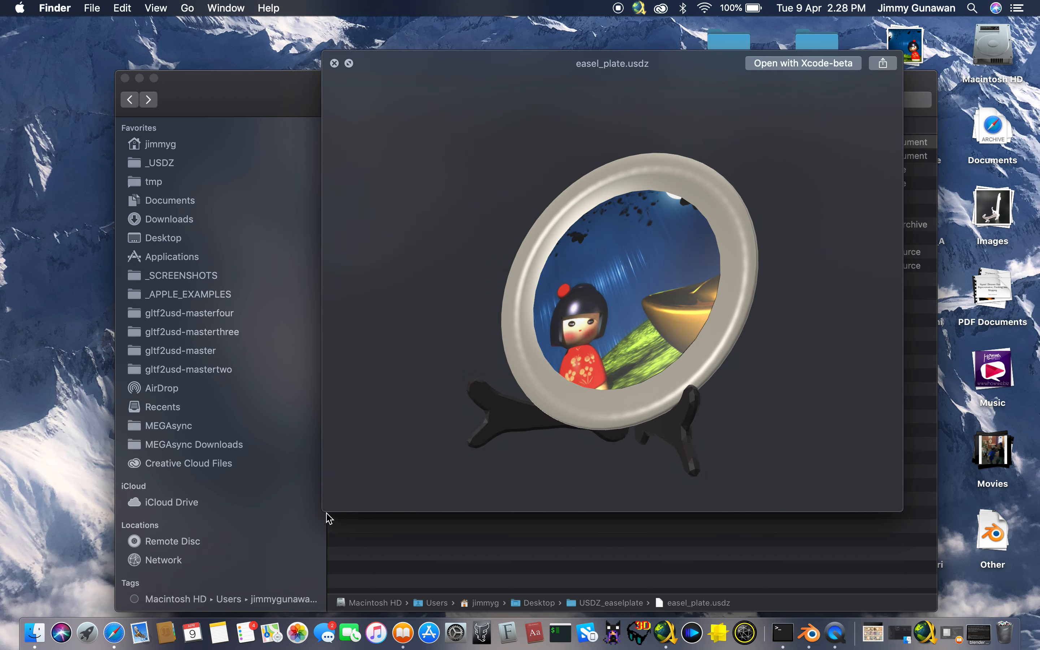
pyautogui.moveTo(385, 447); pyautogui.dragTo(606, 300)
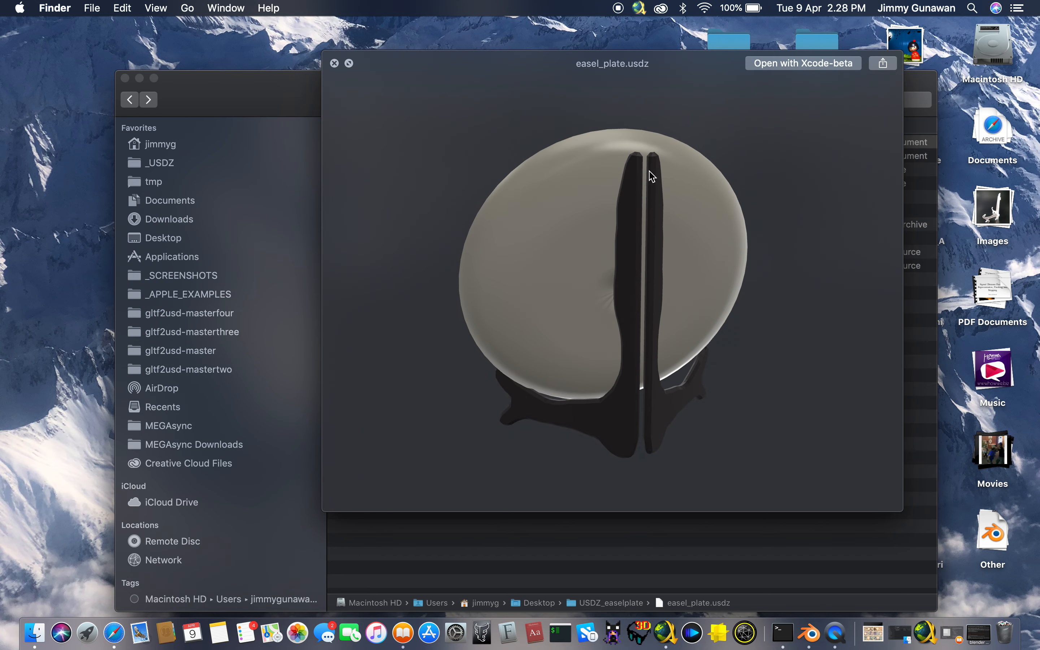
pyautogui.moveTo(646, 320); pyautogui.dragTo(628, 306)
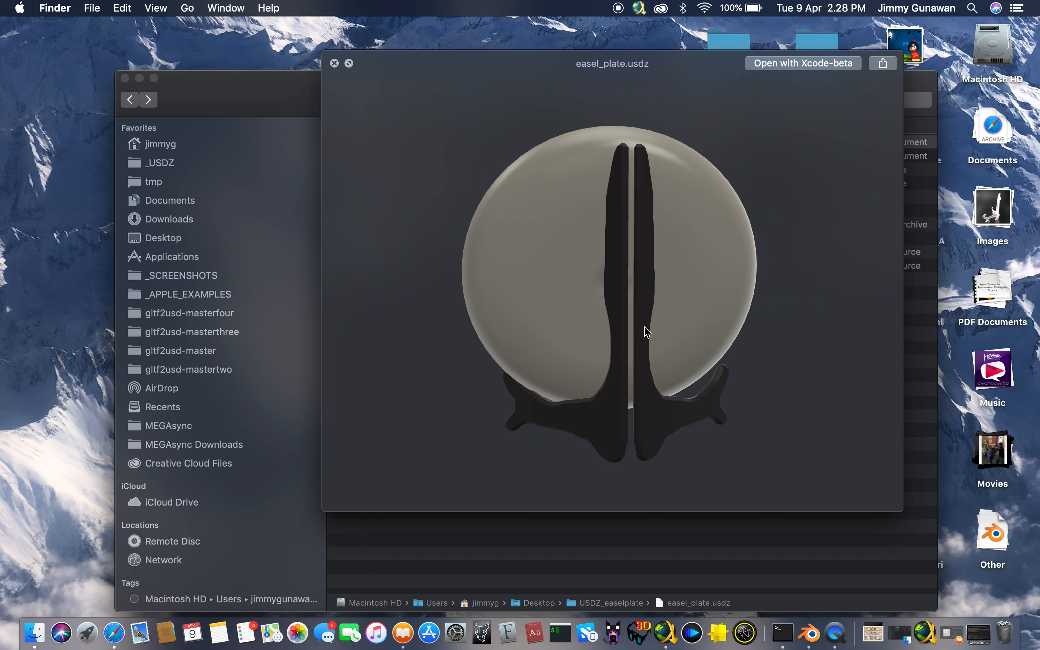
pyautogui.moveTo(614, 384); pyautogui.dragTo(510, 388)
pyautogui.moveTo(610, 376); pyautogui.dragTo(506, 371)
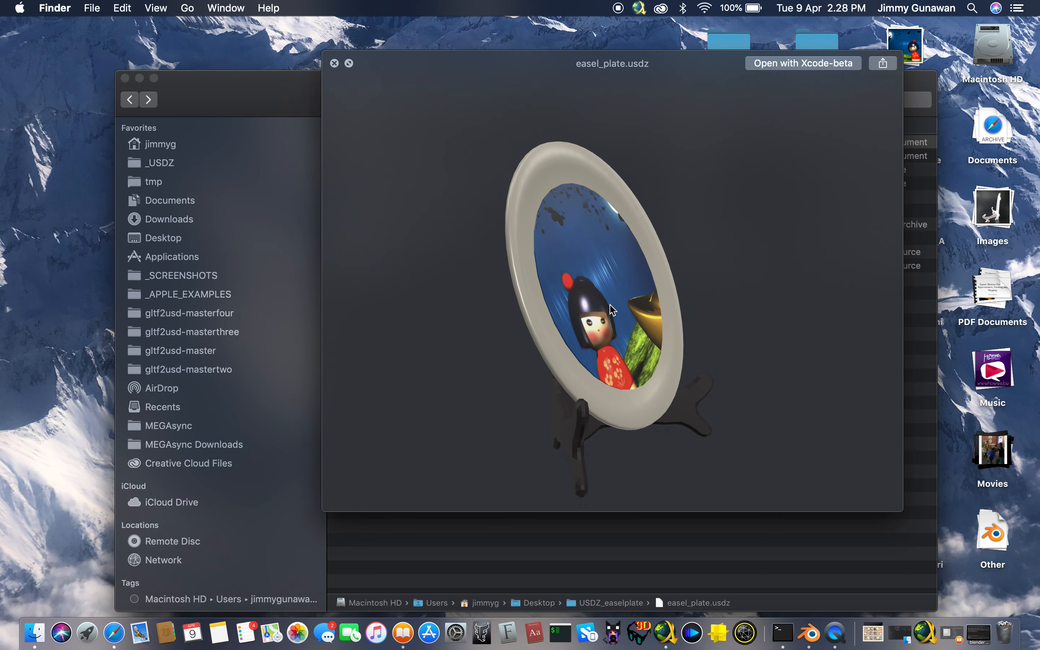
pyautogui.moveTo(556, 439); pyautogui.dragTo(502, 301)
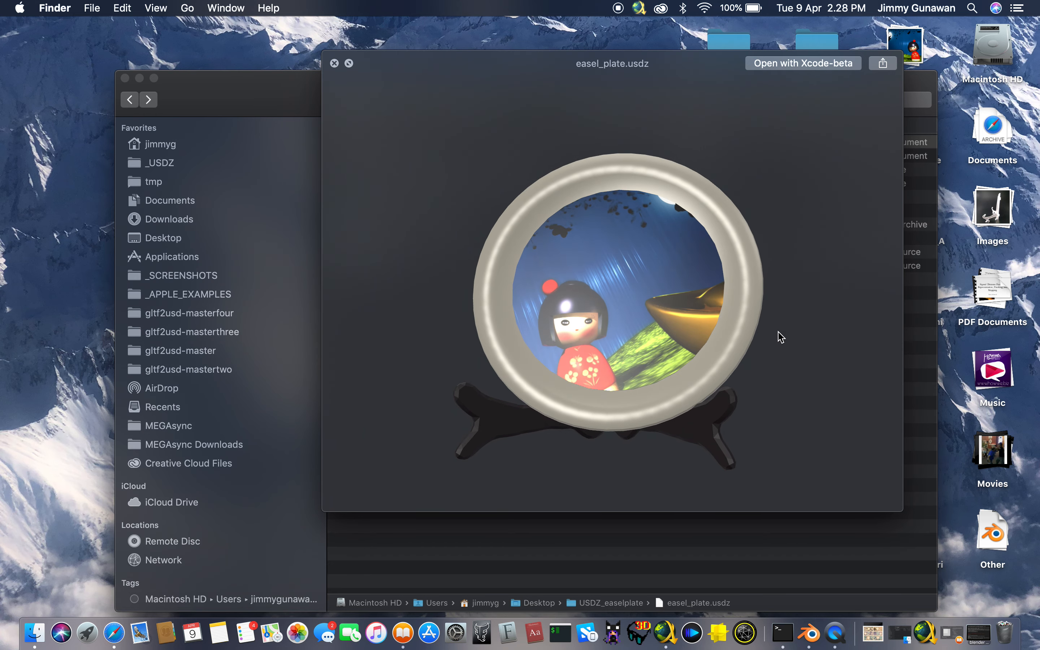
pyautogui.hscroll(3, 604, 262)
pyautogui.moveTo(665, 287); pyautogui.dragTo(745, 372)
# Switch to the browser and look through the "easel stand with plate" image results for stand shape references
pyautogui.hotkey('ctrl', 'Right')
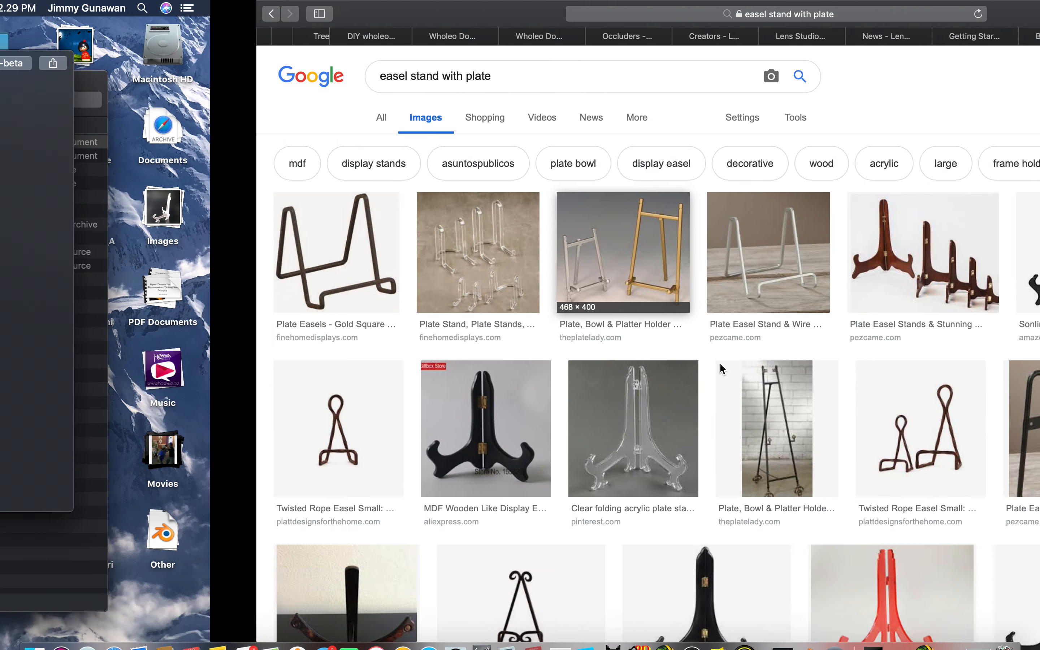
pyautogui.scroll(-2, 597, 301)
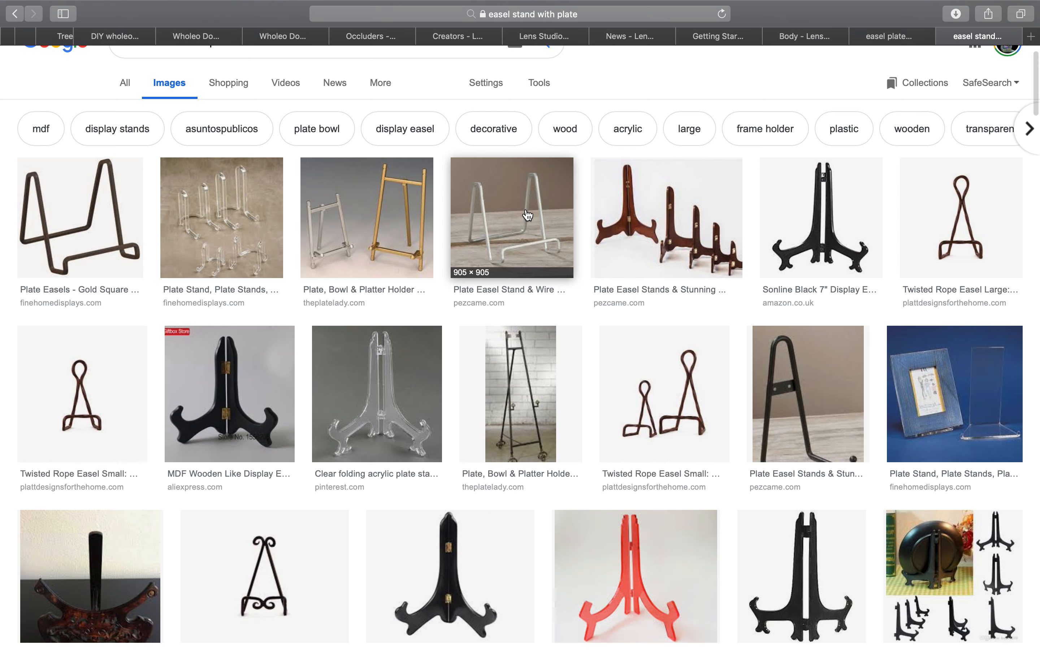
pyautogui.scroll(2, 301, 115)
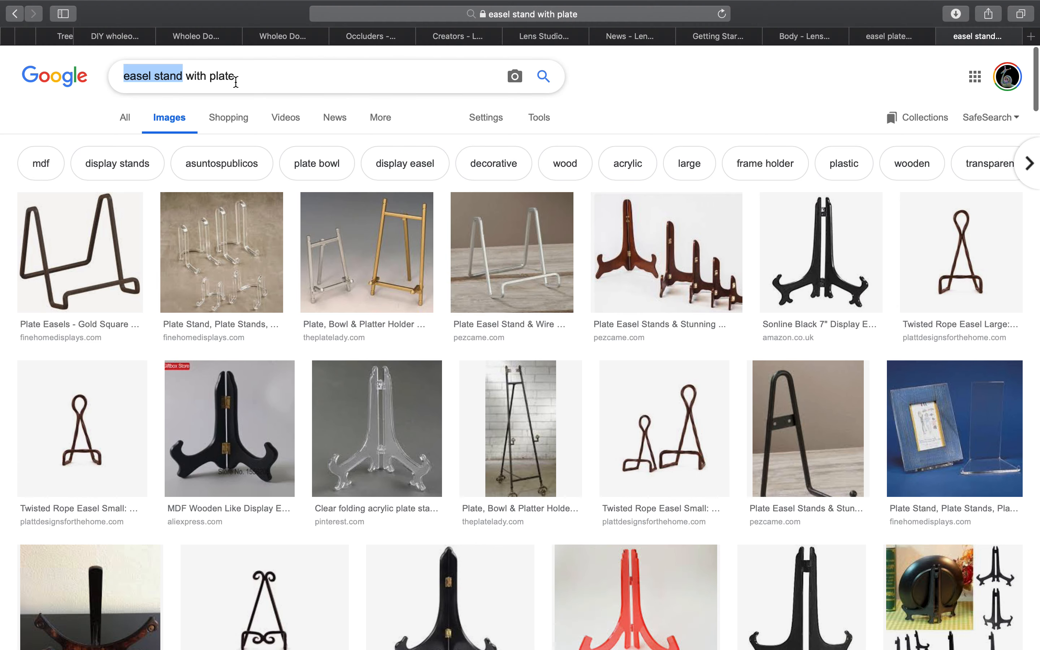
pyautogui.scroll(-5, 520, 404)
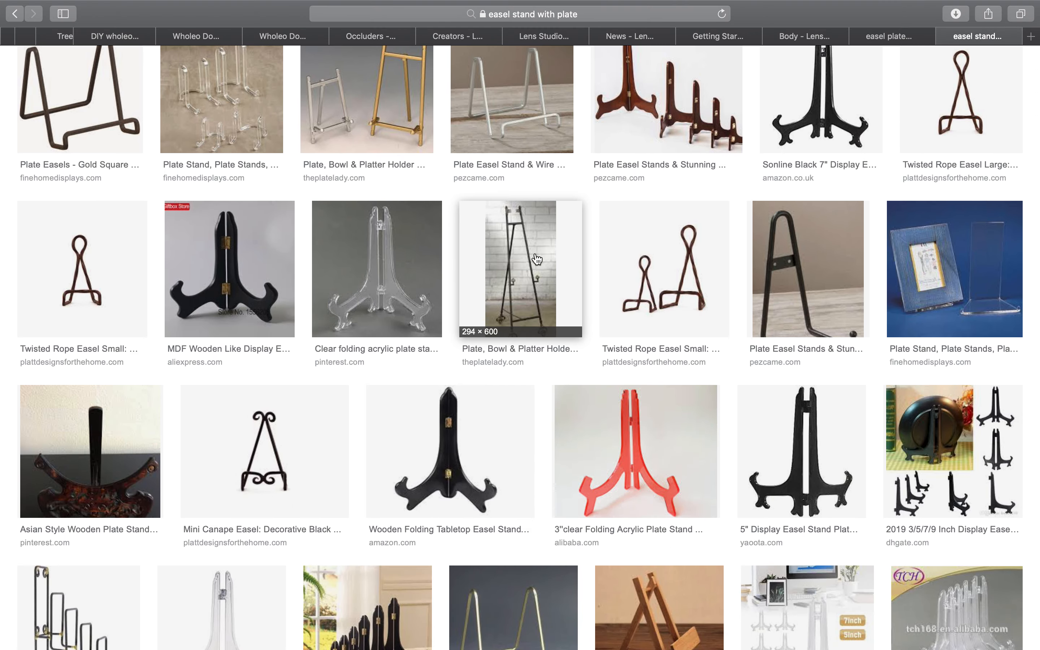
pyautogui.scroll(-7, 424, 291)
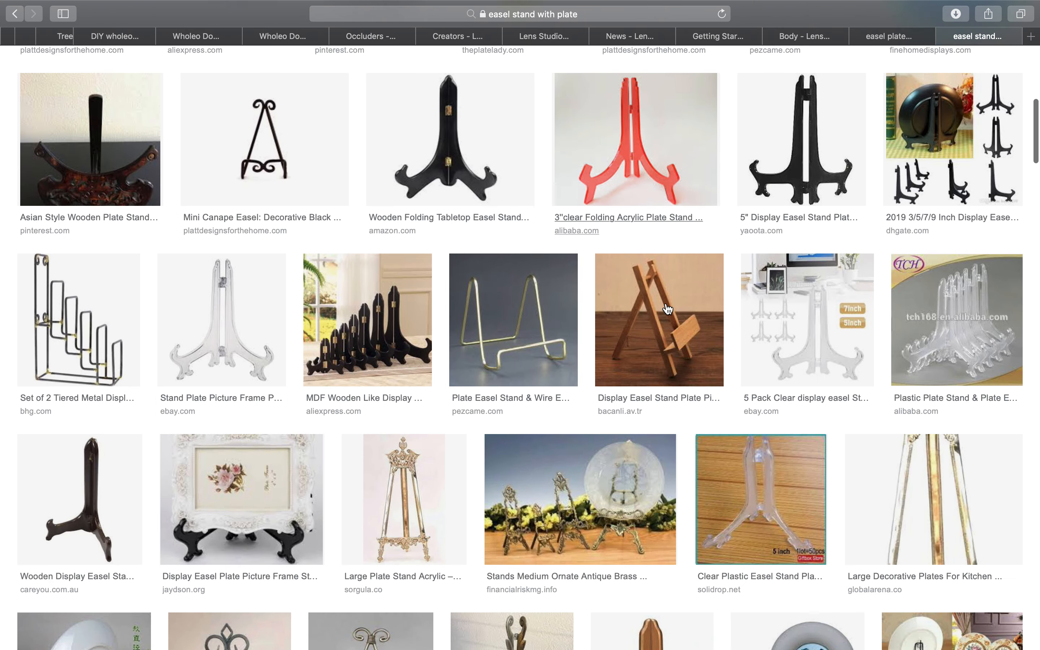
pyautogui.scroll(-5, 667, 309)
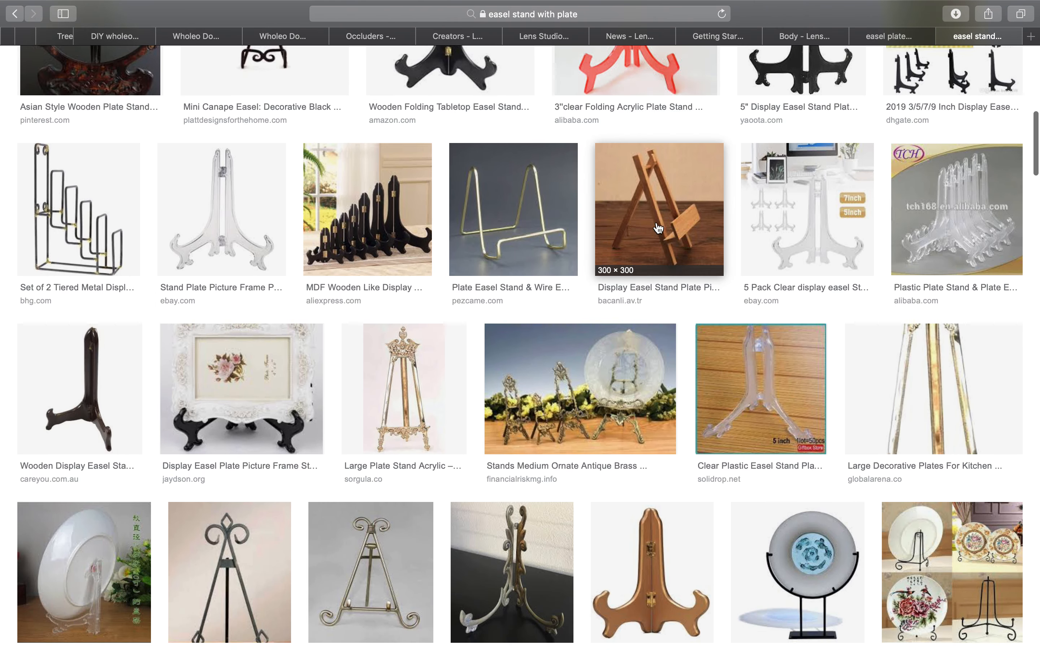
pyautogui.scroll(4, 656, 240)
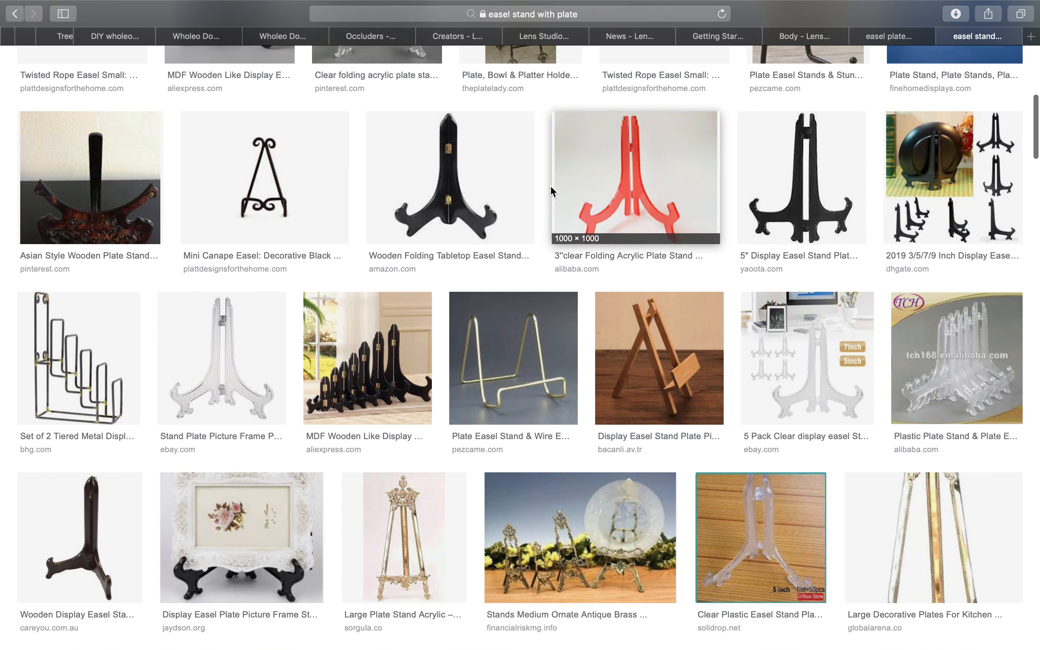
pyautogui.scroll(-2, 412, 224)
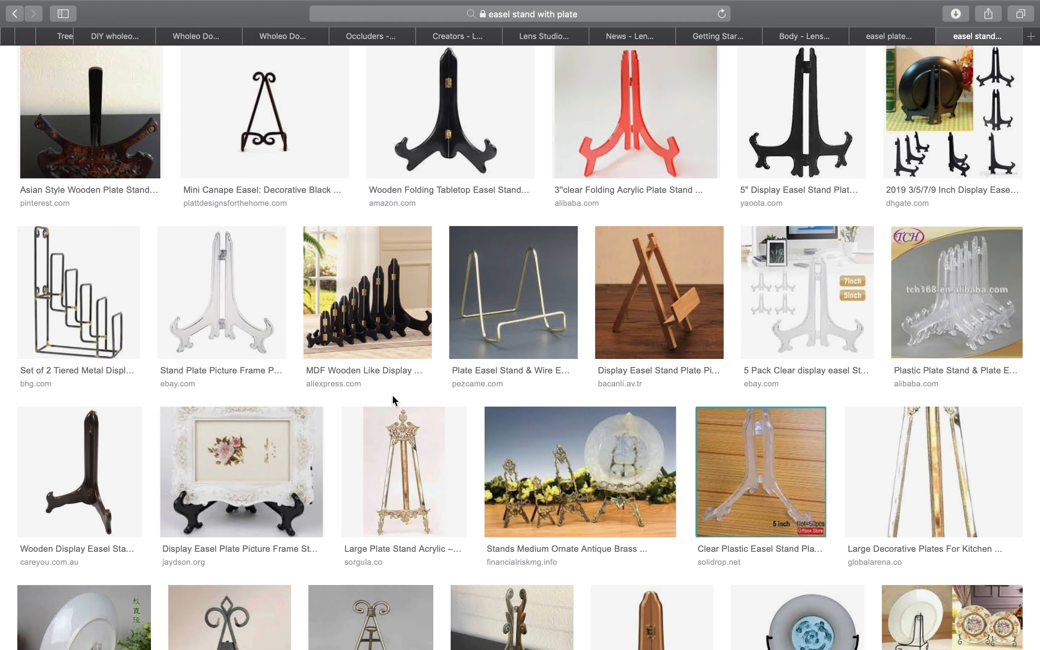
pyautogui.scroll(-5, 394, 399)
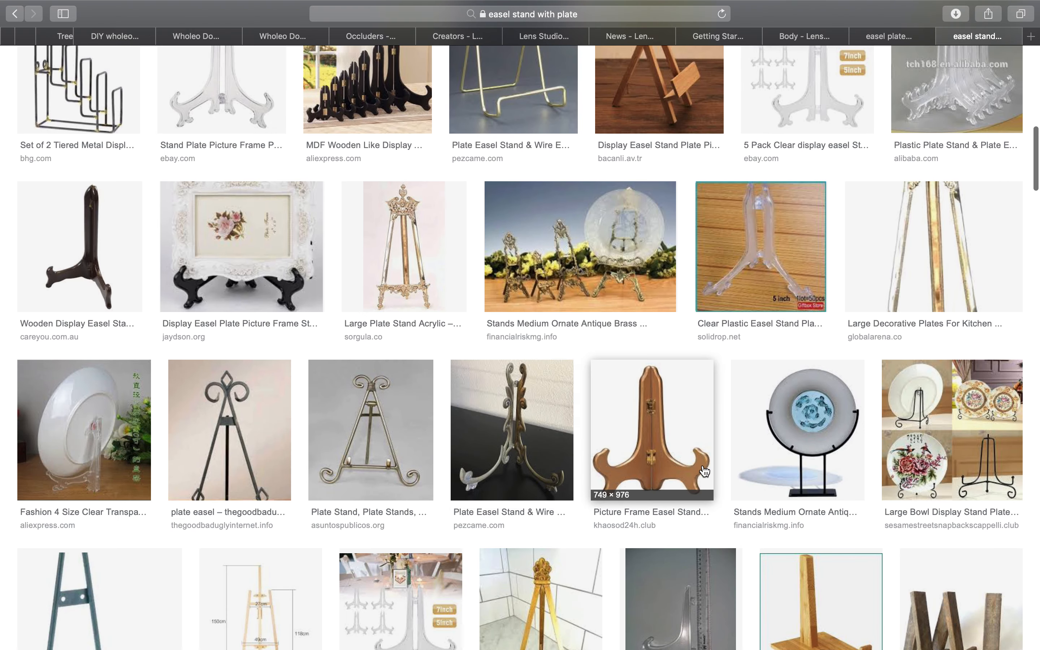
pyautogui.scroll(-4, 692, 456)
pyautogui.scroll(-7, 669, 457)
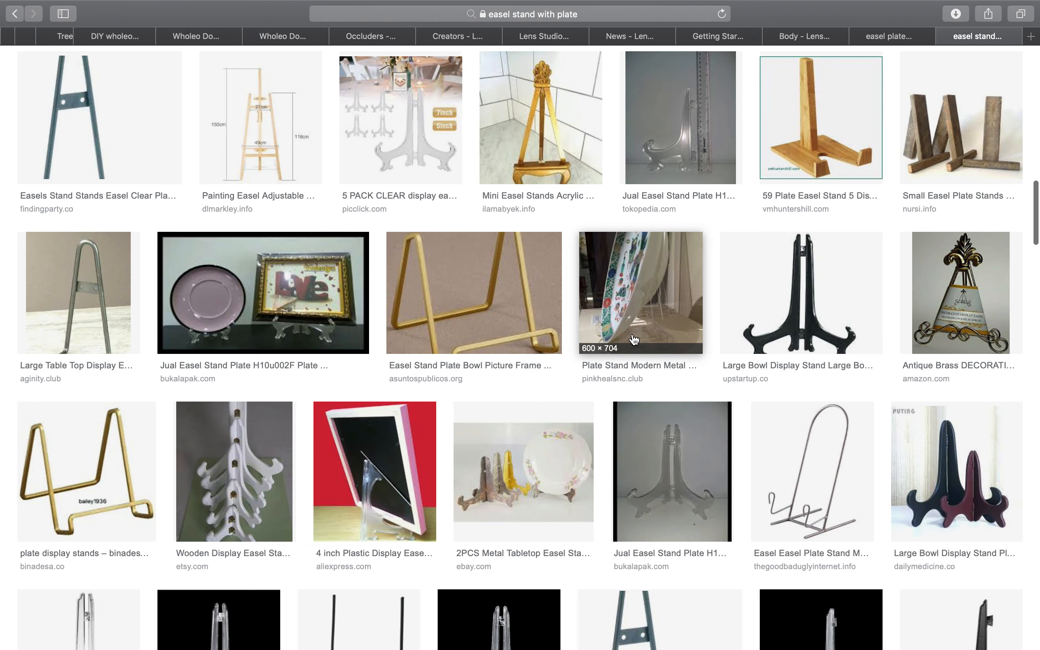
pyautogui.scroll(-6, 670, 339)
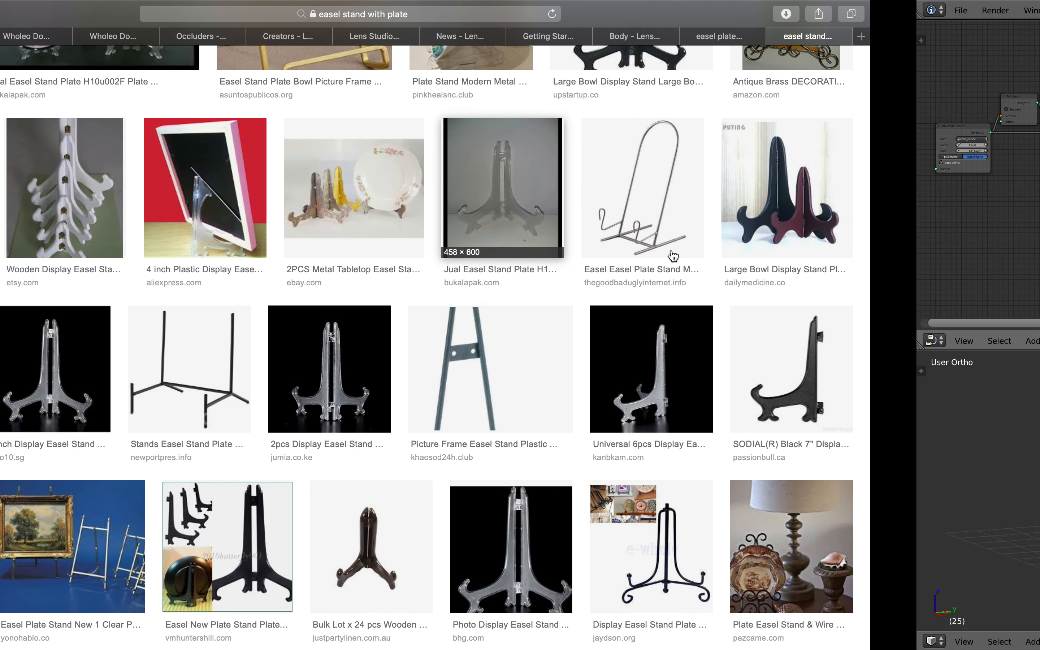
# Switch to Blender and examine the easel and plate model with its grease pencil stroke from several angles, adjusting the 3D view's height
pyautogui.hotkey('ctrl', 'Right')
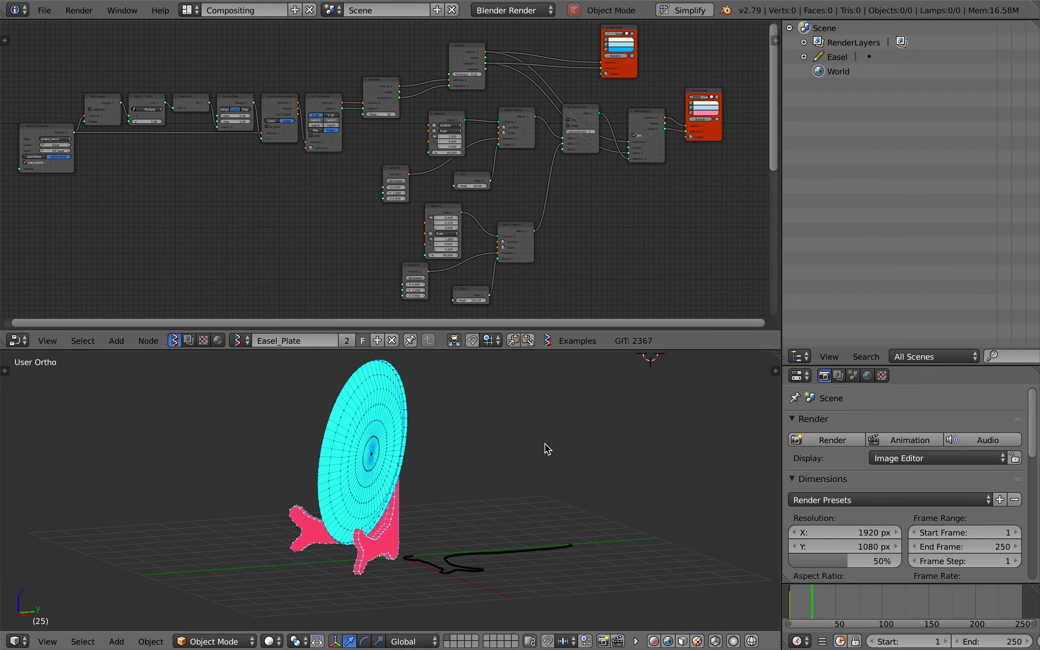
pyautogui.hscroll(-5, 545, 443)
pyautogui.scroll(4, 545, 442)
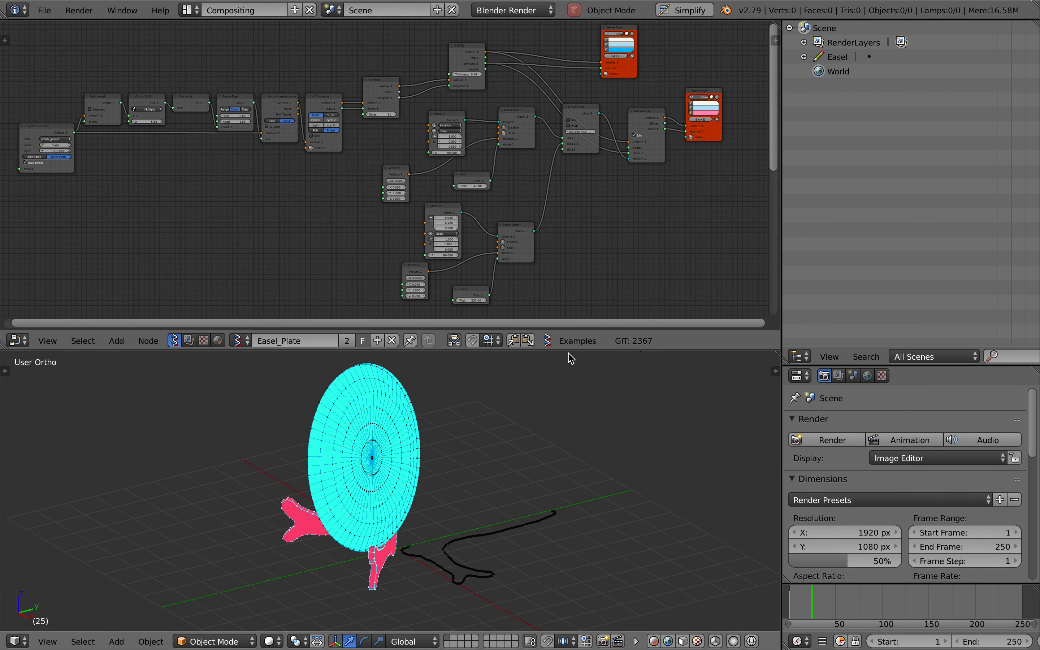
pyautogui.moveTo(568, 349); pyautogui.dragTo(568, 232)
pyautogui.scroll(3, 442, 417)
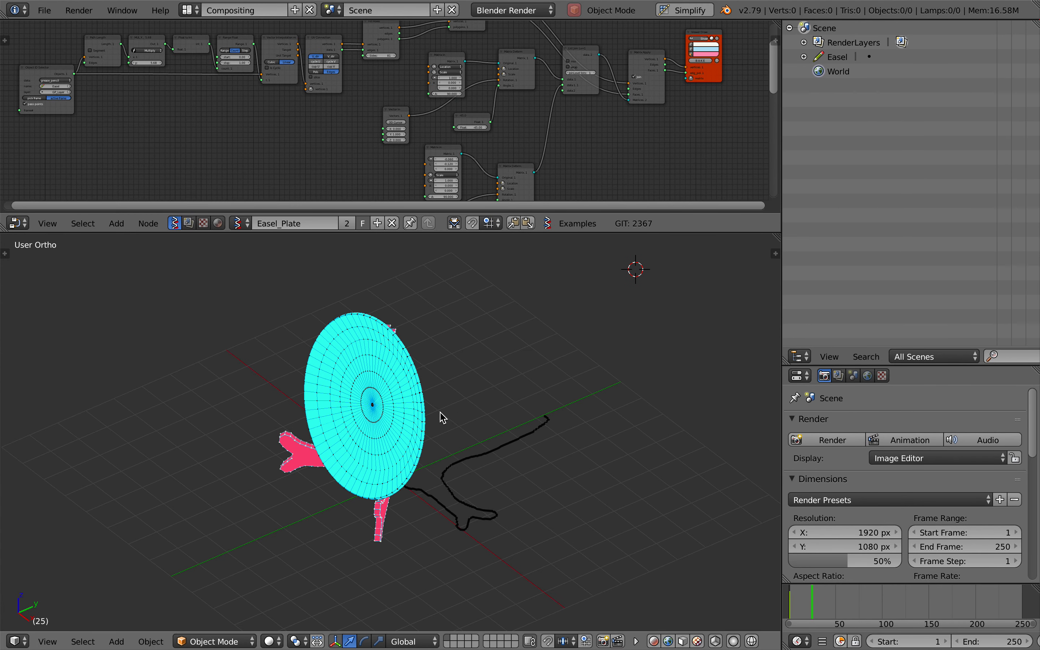
pyautogui.scroll(10, 469, 473)
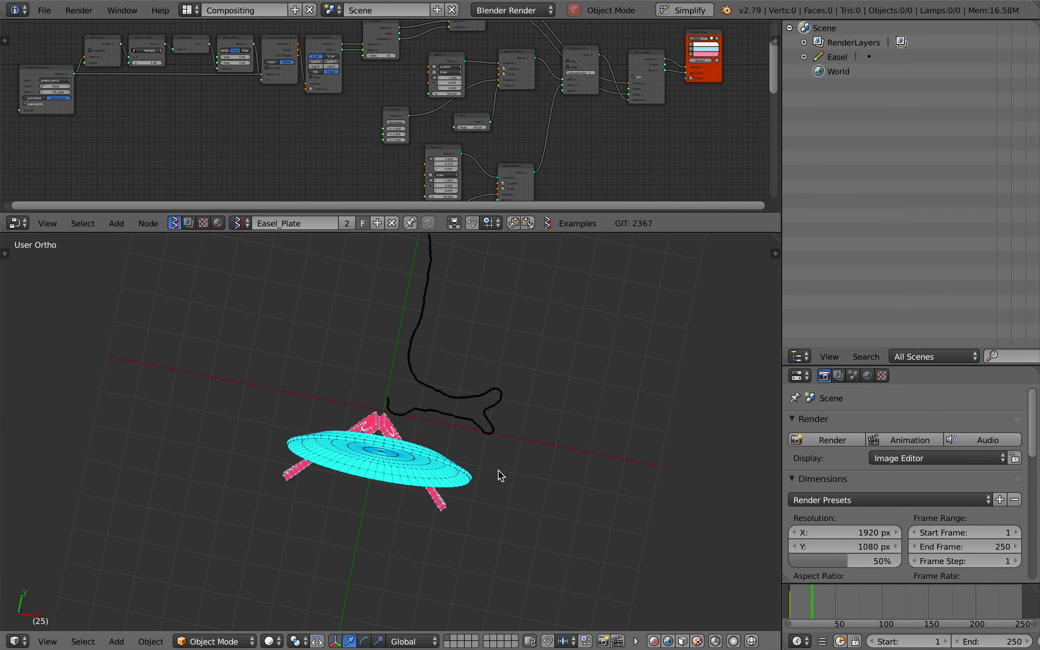
pyautogui.scroll(-8, 423, 419)
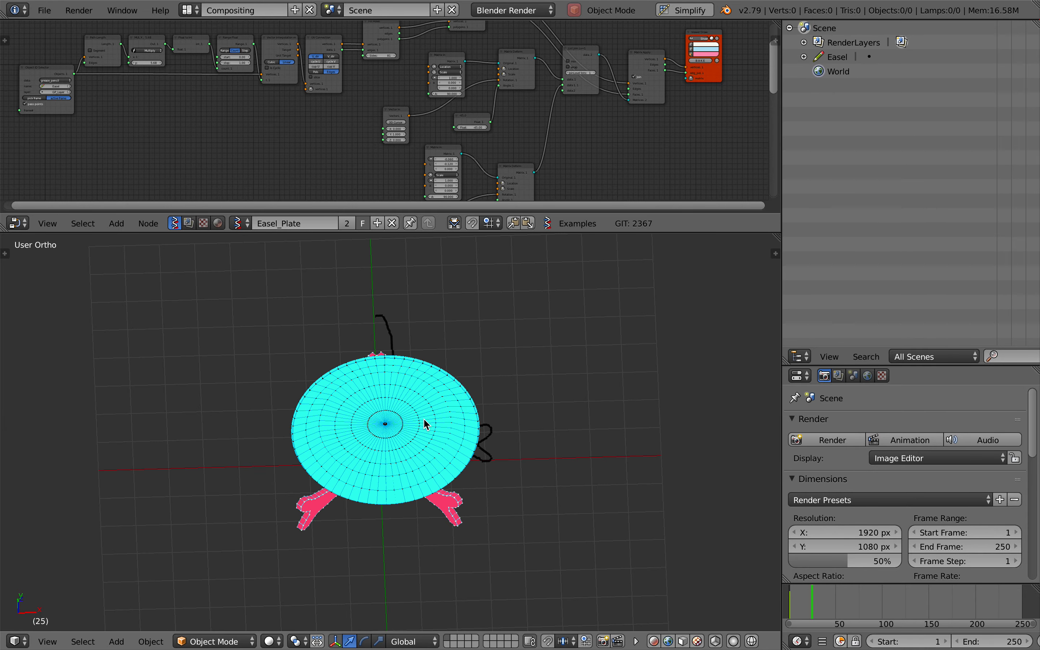
pyautogui.hscroll(8, 423, 419)
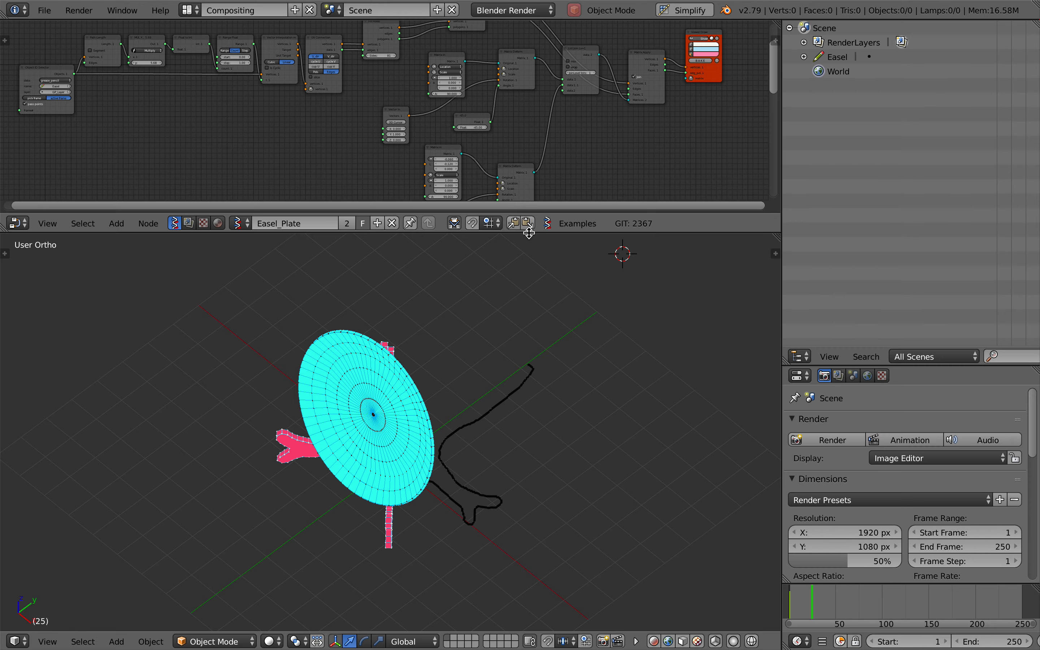
pyautogui.moveTo(528, 232); pyautogui.dragTo(522, 339)
pyautogui.hscroll(-1, 436, 219)
pyautogui.scroll(5, 481, 549)
pyautogui.hscroll(-5, 480, 549)
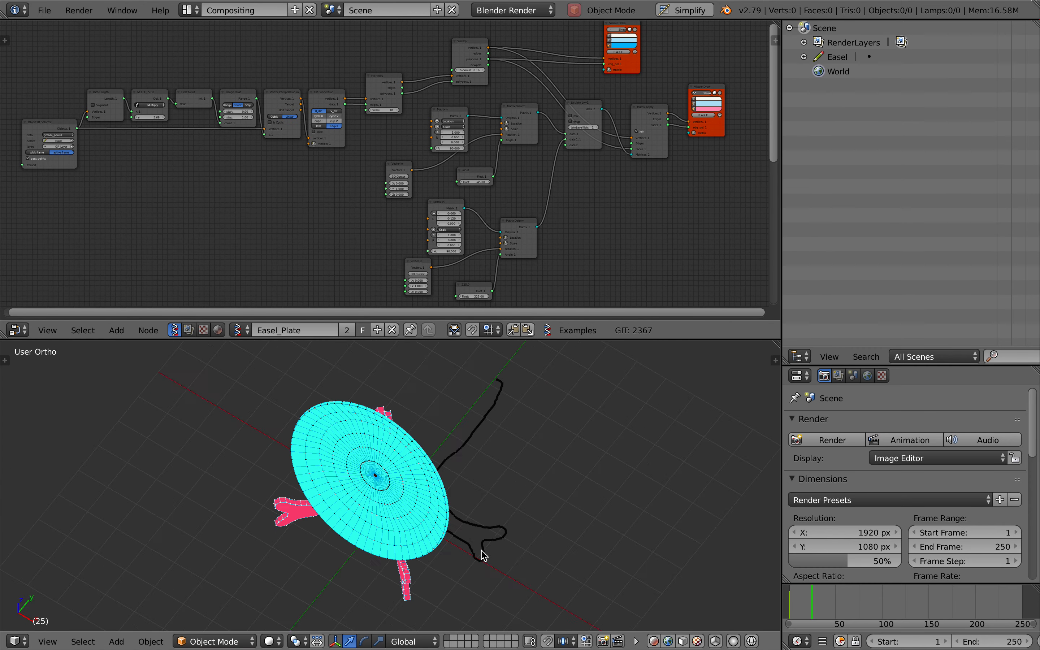
pyautogui.hscroll(3, 455, 424)
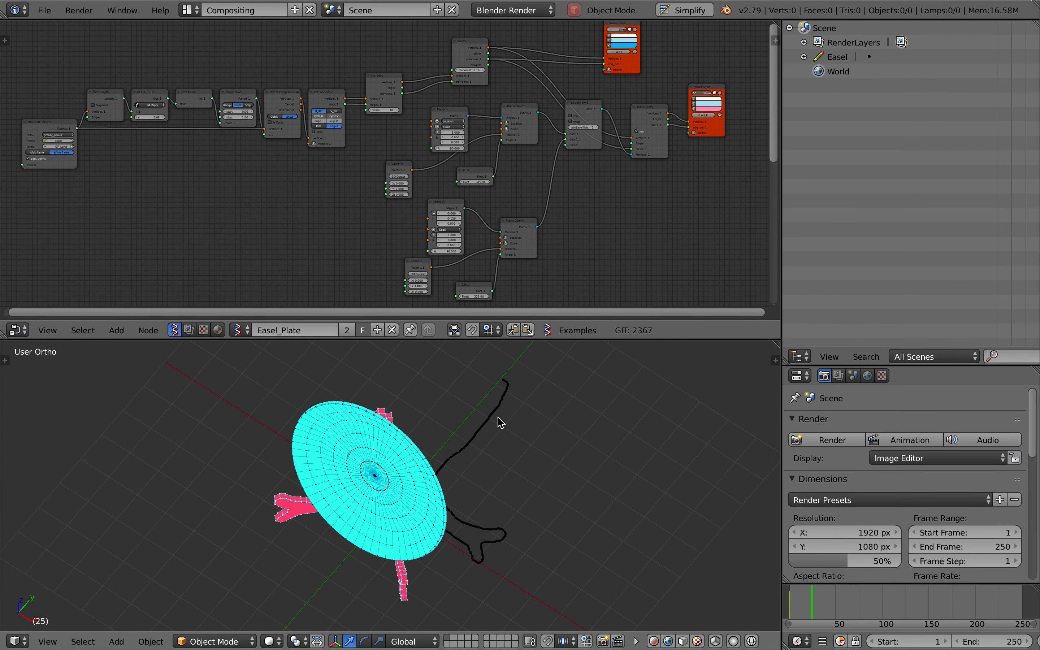
# Show the 3D view's grease pencil settings, switch the scene's grease pencil data to Plate and inspect the plate from the side
pyautogui.click(774, 361)
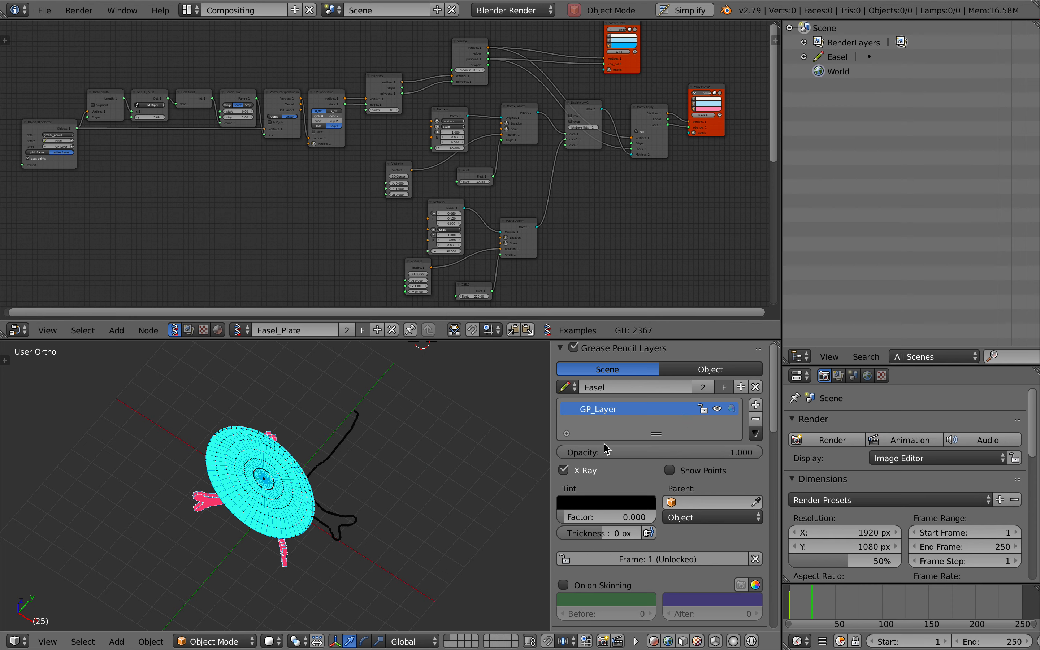
pyautogui.click(574, 392)
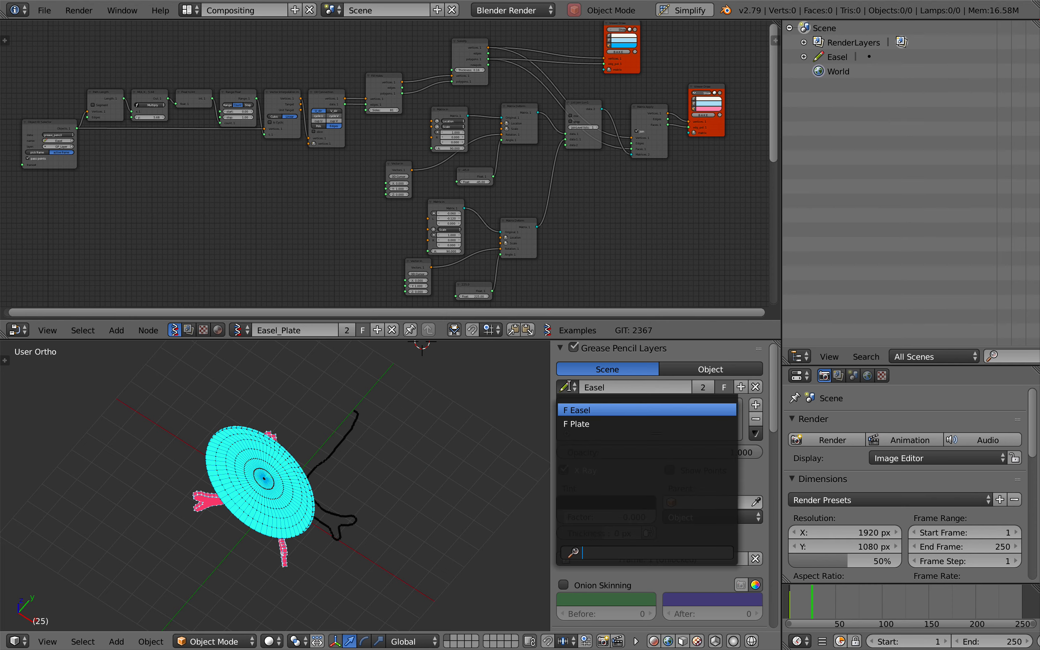
pyautogui.click(580, 423)
pyautogui.press('KP_3')
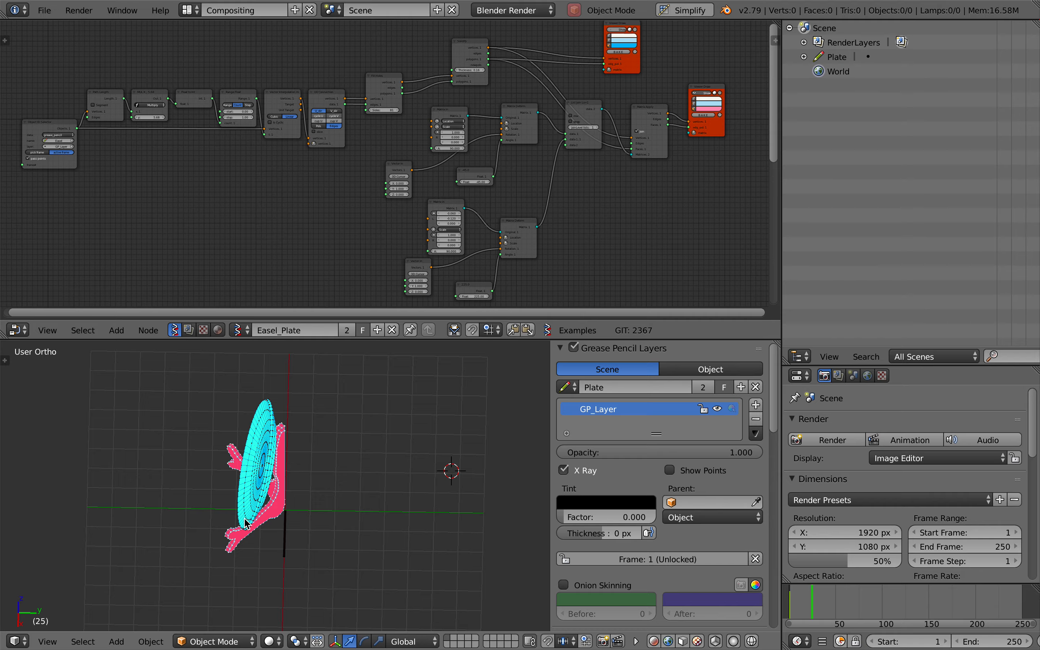
pyautogui.press('KP_2')
pyautogui.scroll(5, 244, 520)
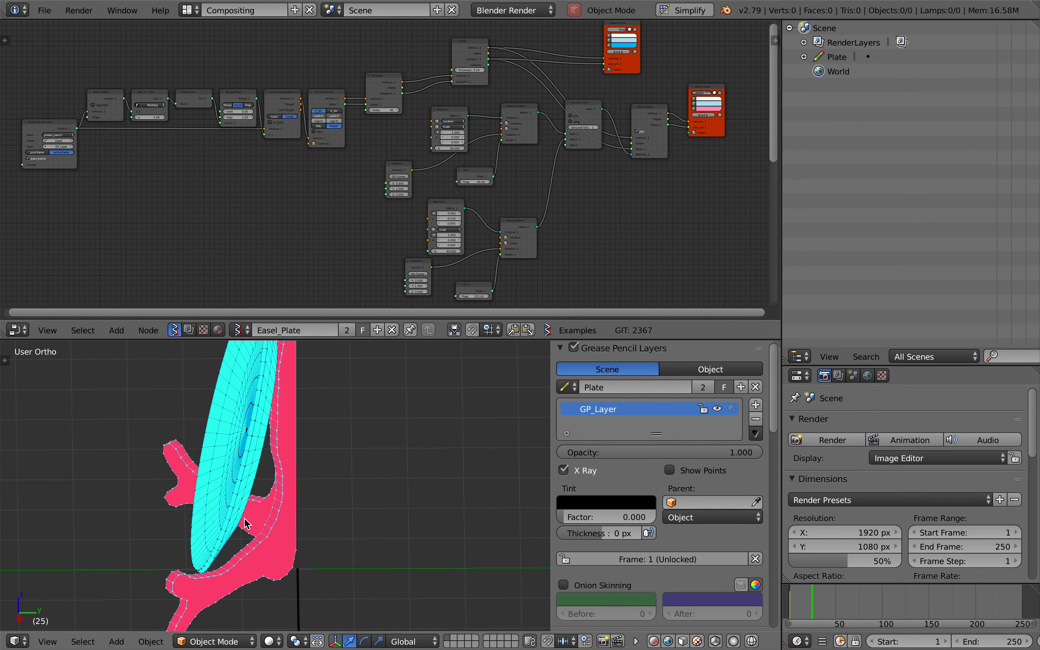
# Examine the plate and its mirrored easel supports in the 3D view from the side, the back and the front
pyautogui.hscroll(8, 244, 520)
pyautogui.scroll(-4, 244, 519)
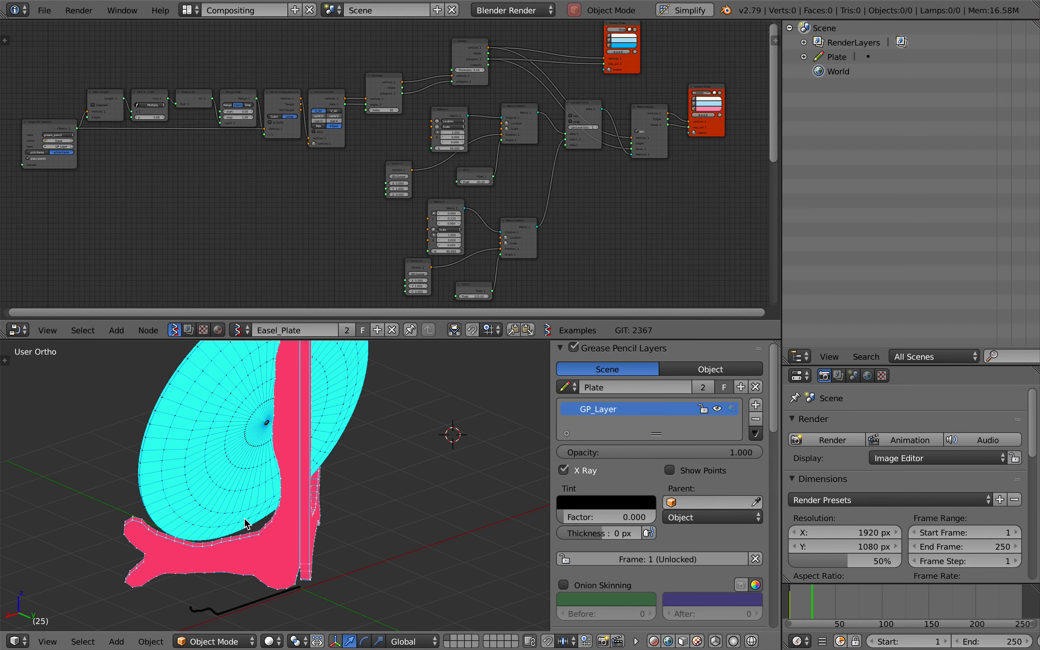
pyautogui.hscroll(-6, 205, 622)
pyautogui.hscroll(8, 205, 622)
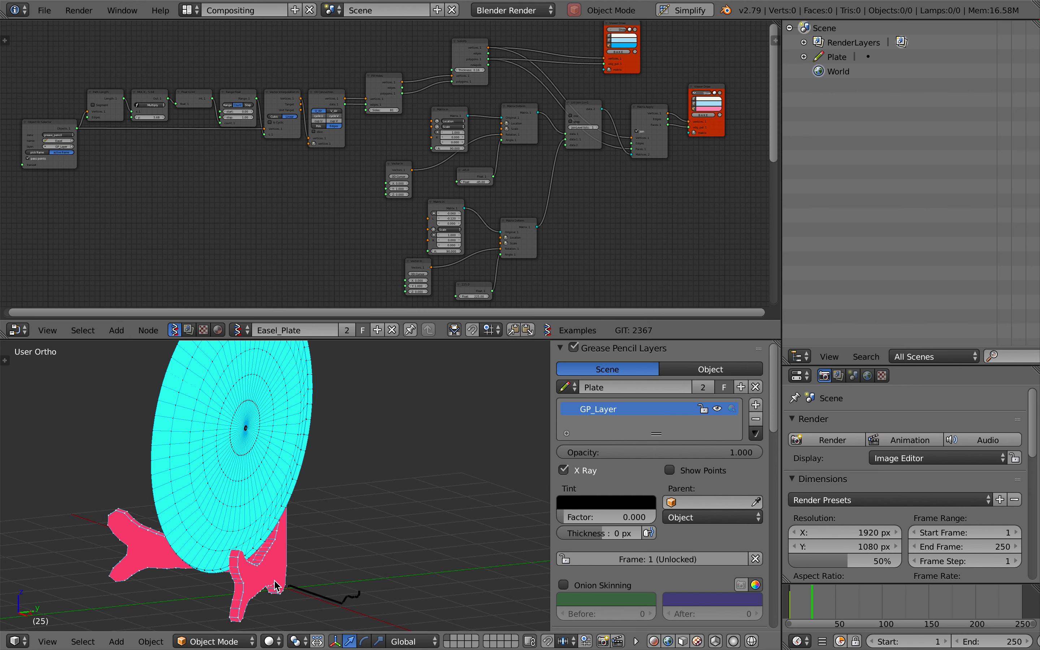
pyautogui.hscroll(6, 361, 594)
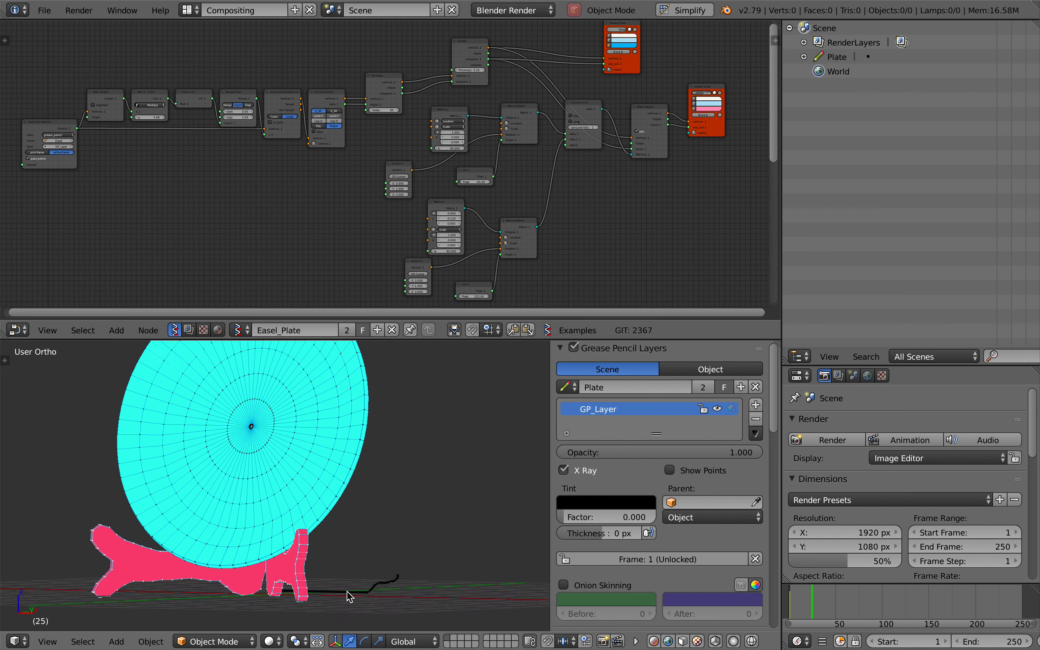
pyautogui.moveTo(361, 569); pyautogui.dragTo(338, 585, button='middle')
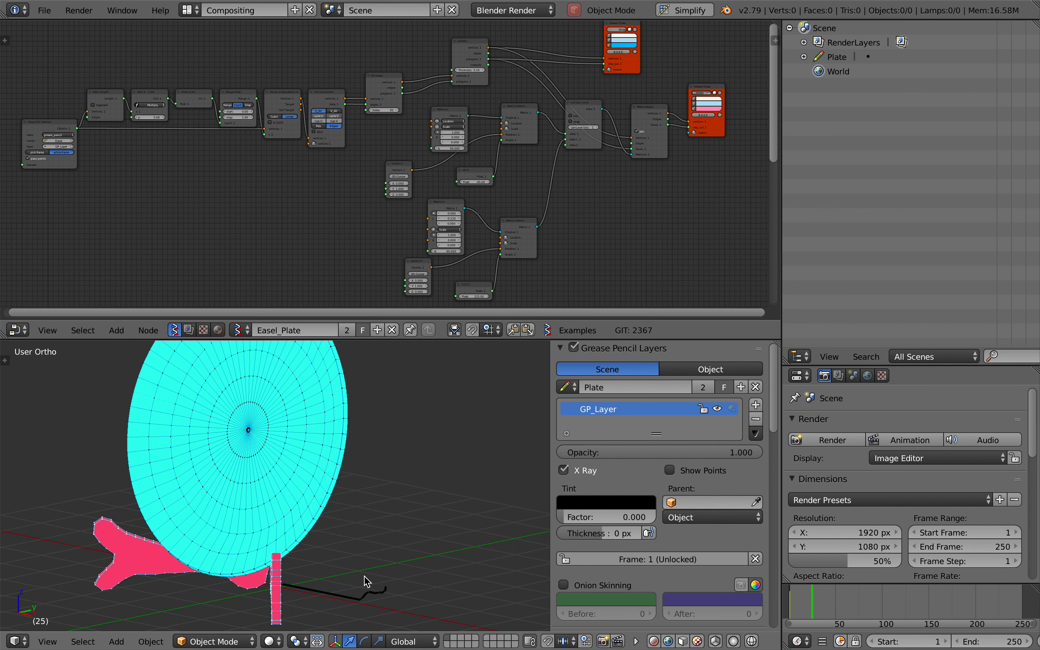
pyautogui.moveTo(349, 536); pyautogui.dragTo(375, 524, button='middle')
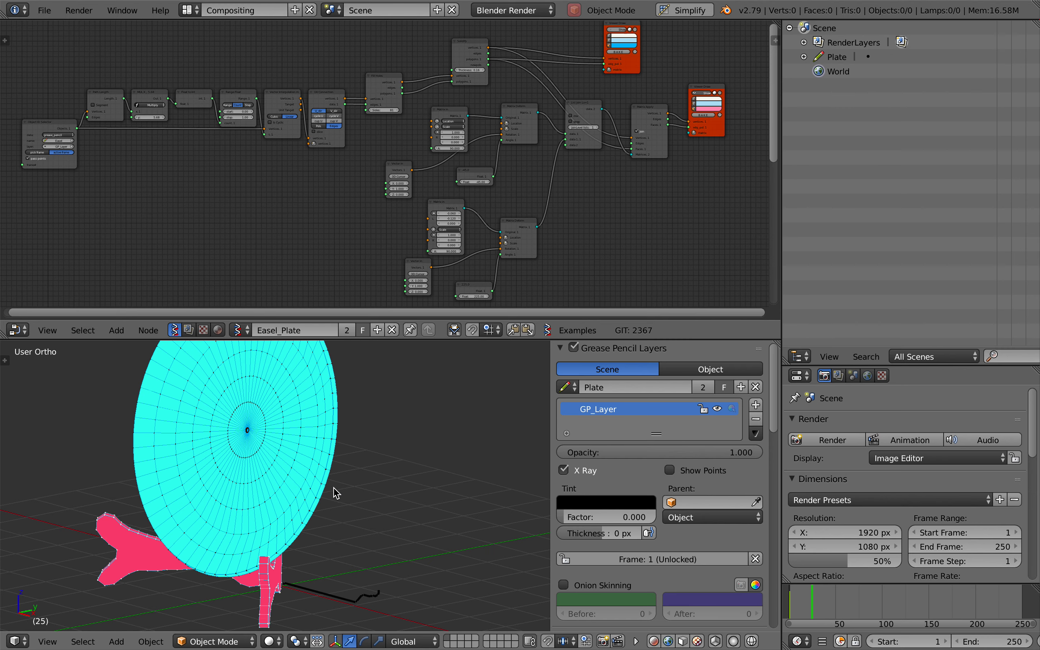
# Switch the scene's grease pencil data to Easel and inspect the easel outline stroke beside the model from several angles
pyautogui.click(567, 387)
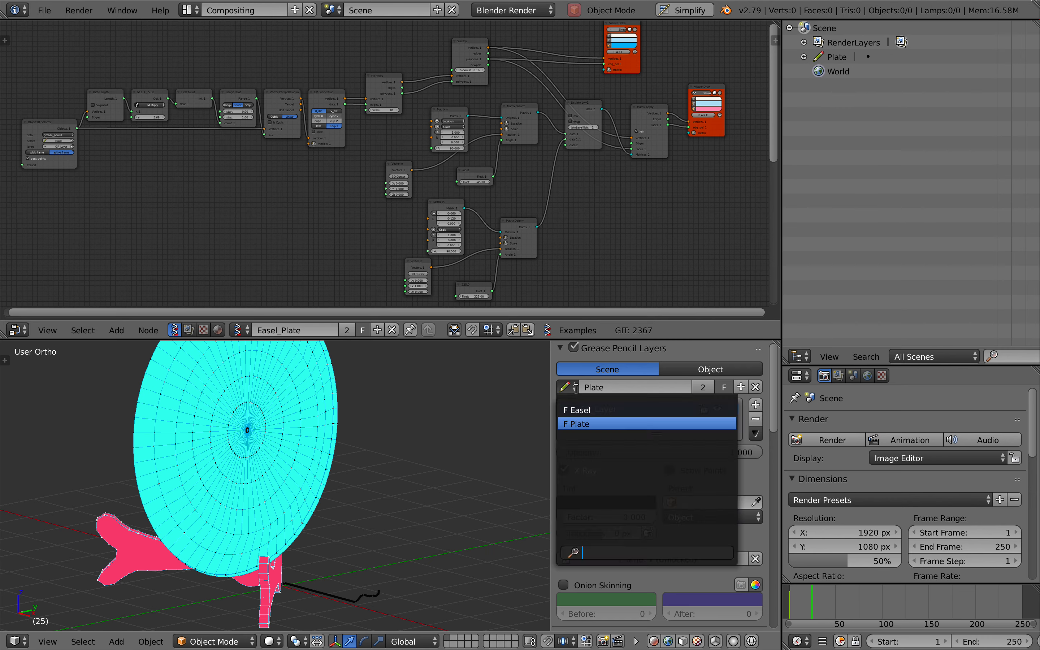
pyautogui.click(580, 409)
pyautogui.moveTo(357, 552)
pyautogui.mouseDown(button='middle')
pyautogui.moveTo(348, 557)
pyautogui.moveTo(447, 518)
pyautogui.moveTo(365, 520)
pyautogui.moveTo(408, 506)
pyautogui.mouseUp(button='middle')
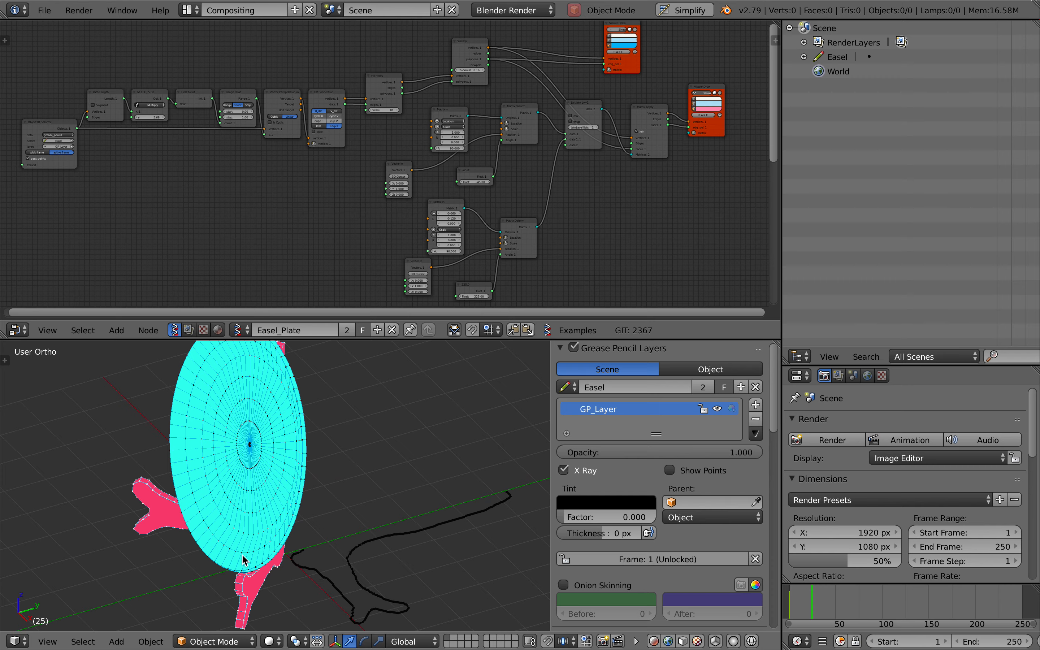
pyautogui.moveTo(243, 560)
pyautogui.mouseDown(button='middle')
pyautogui.moveTo(302, 560)
pyautogui.moveTo(257, 551)
pyautogui.moveTo(280, 515)
pyautogui.mouseUp(button='middle')
pyautogui.moveTo(295, 417); pyautogui.dragTo(292, 417, button='middle')
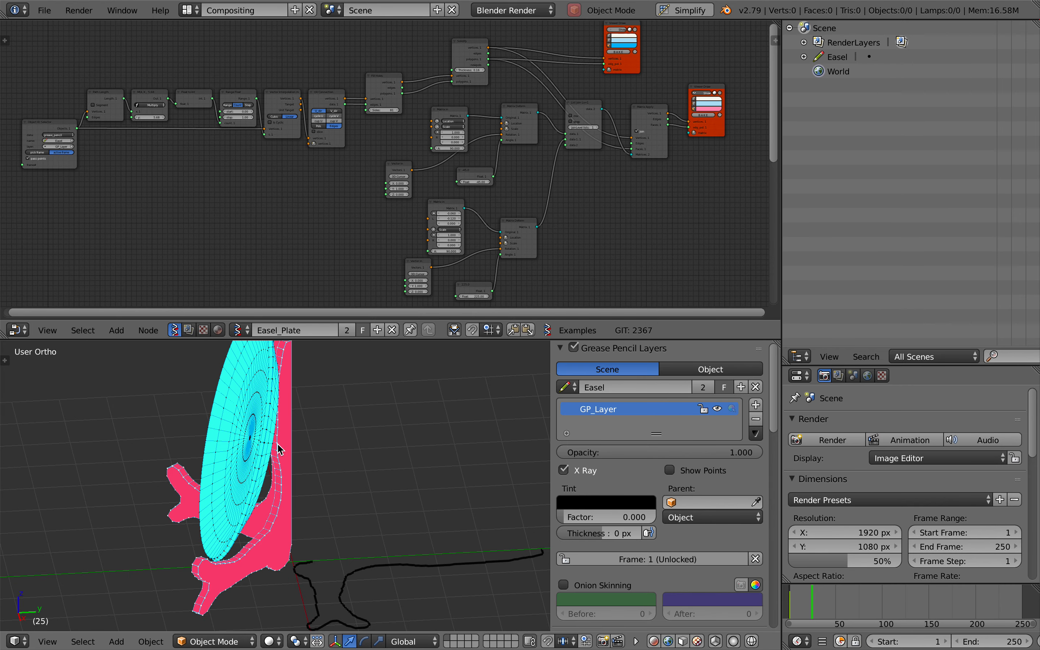
pyautogui.moveTo(266, 524)
pyautogui.mouseDown(button='middle')
pyautogui.moveTo(213, 497)
pyautogui.moveTo(258, 445)
pyautogui.moveTo(328, 393)
pyautogui.moveTo(327, 514)
pyautogui.mouseUp(button='middle')
# Switch to the Finder preview of easel_plate.usdz and rotate the plate to compare its stand from the back and front
pyautogui.hotkey('ctrl', 'Left')
pyautogui.hotkey('ctrl', 'Left')
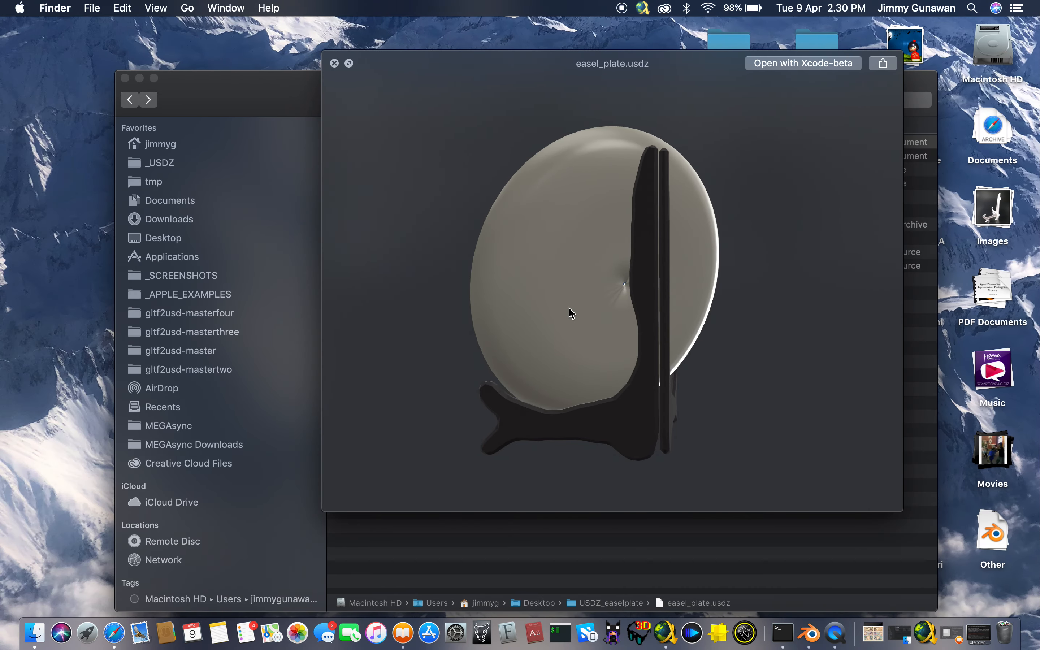
pyautogui.moveTo(569, 307); pyautogui.dragTo(788, 321)
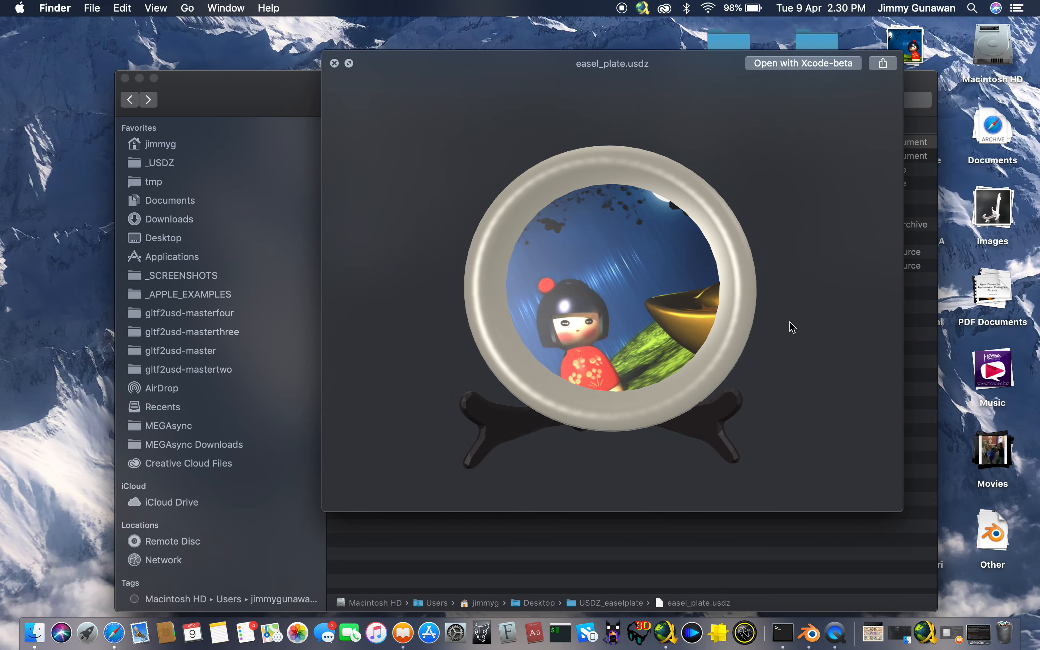
pyautogui.moveTo(662, 316); pyautogui.dragTo(599, 319)
# Return to Blender past the browser's image results and examine the stand together with the Easel stroke on the ground
pyautogui.hotkey('ctrl', 'Right')
pyautogui.hotkey('ctrl', 'Right')
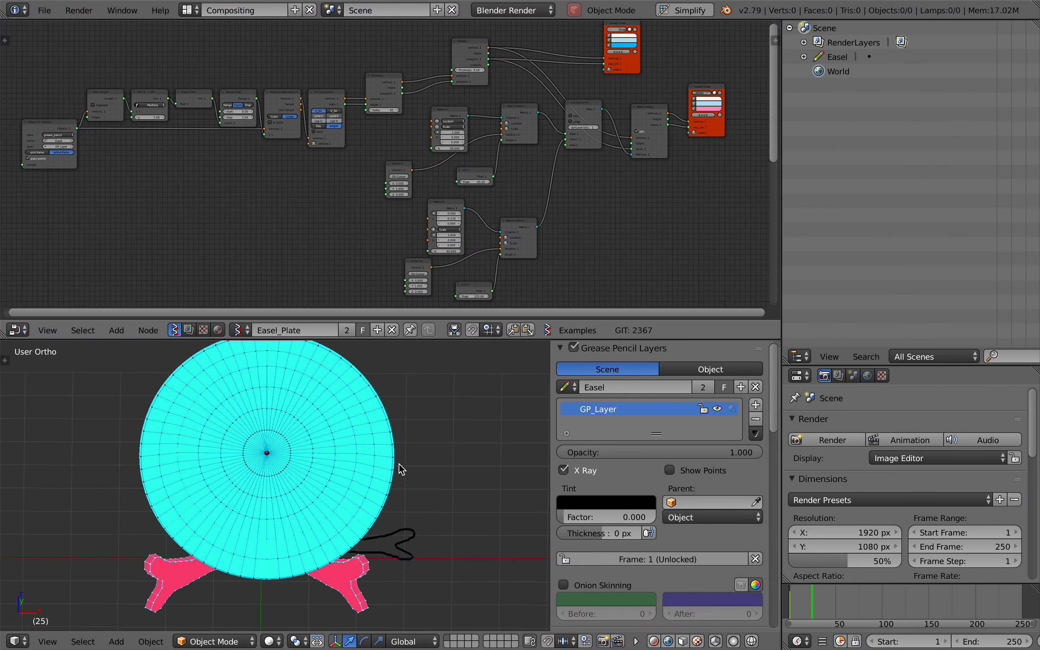
pyautogui.moveTo(283, 187); pyautogui.dragTo(280, 182, button='middle')
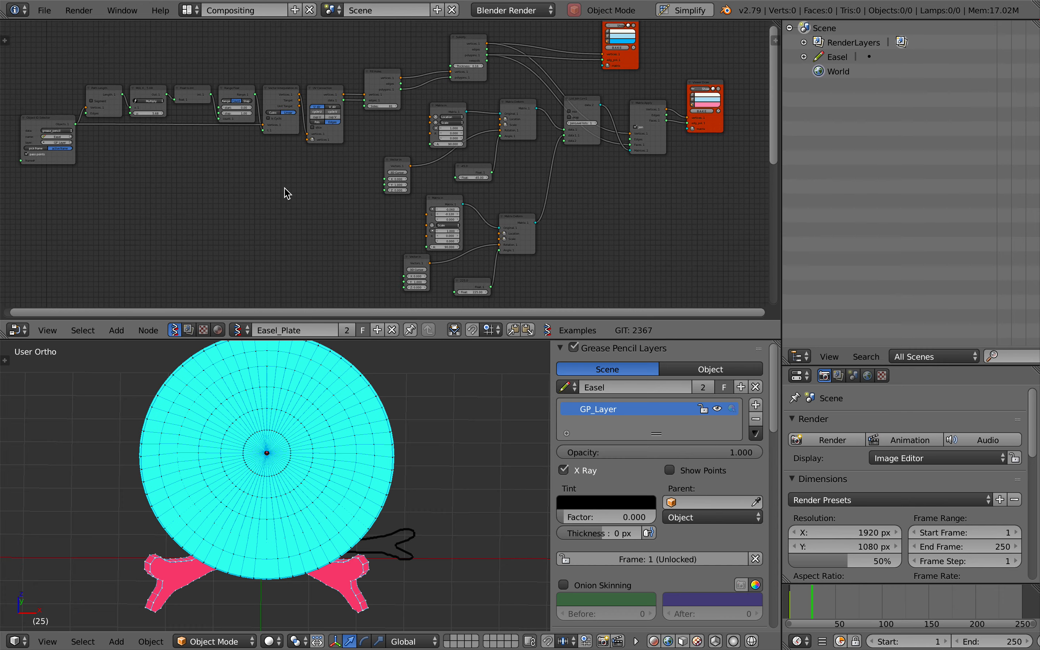
pyautogui.moveTo(379, 523); pyautogui.dragTo(367, 526, button='middle')
pyautogui.hscroll(5, 367, 525)
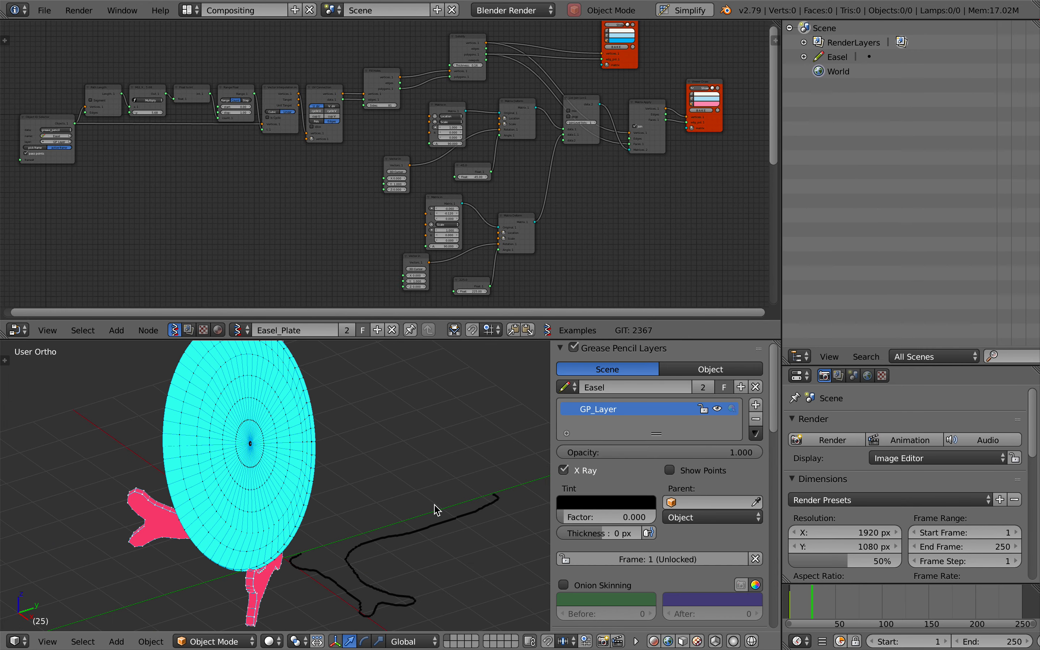
# Show the flat solidified easel piece through its viewer node and hide the viewer output of the assembled stand
pyautogui.scroll(5, 348, 222)
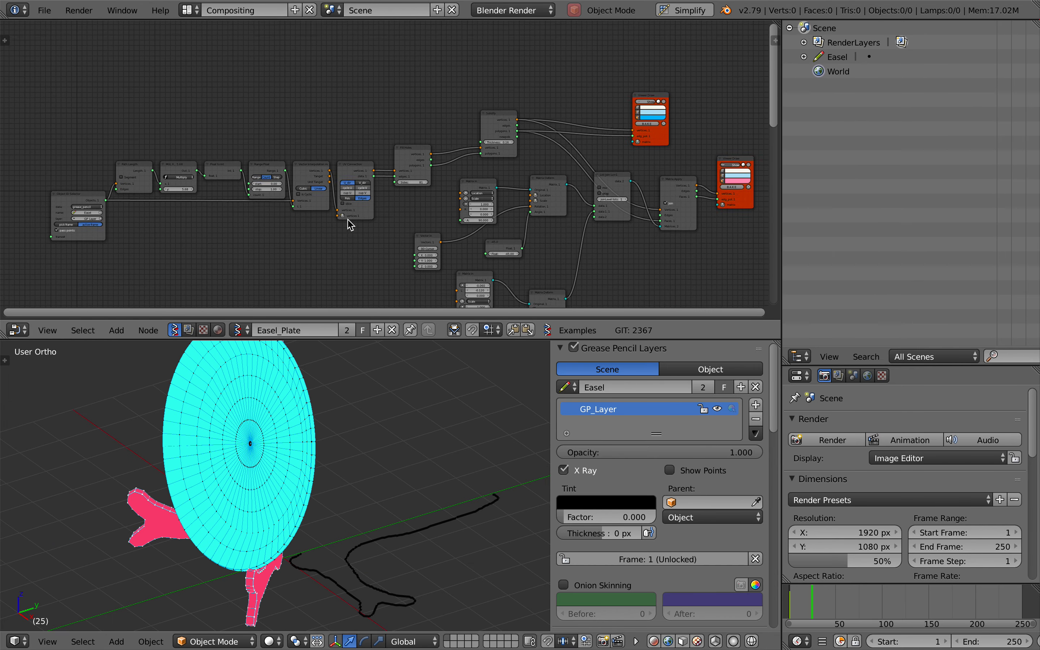
pyautogui.scroll(-1, 351, 224)
pyautogui.click(648, 87)
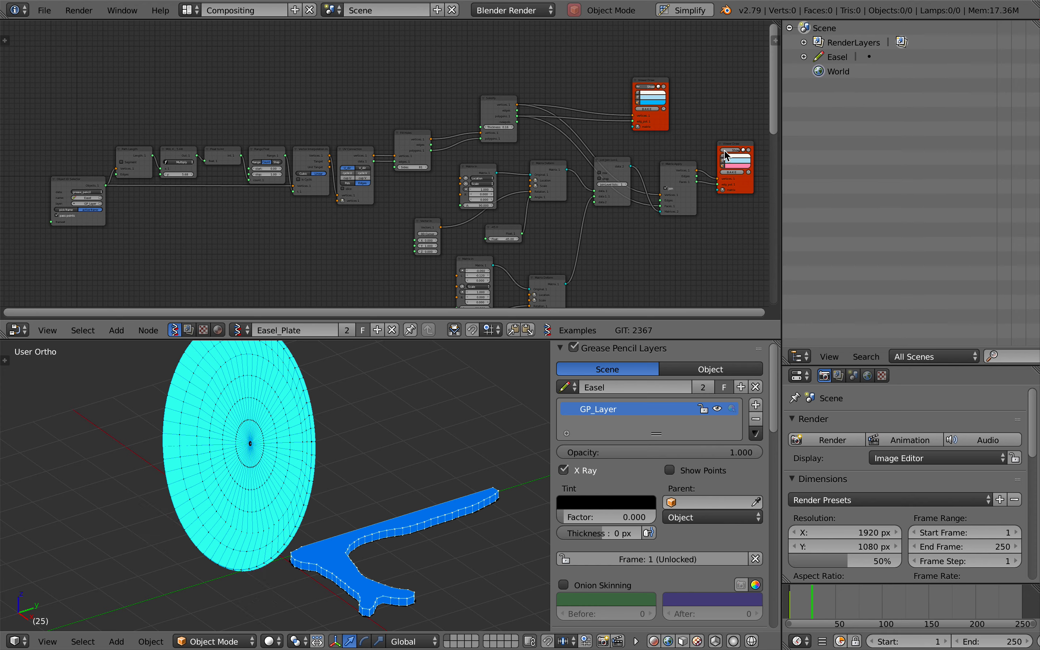
pyautogui.click(646, 85)
pyautogui.click(645, 86)
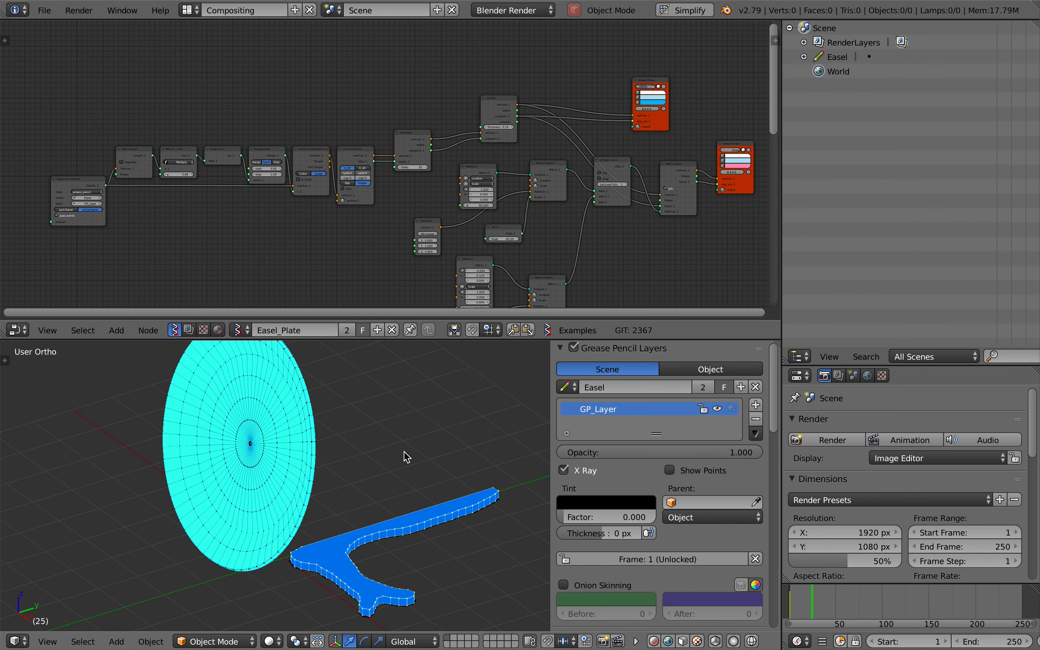
# Hide the 3D view's grease pencil settings and frame the plate with the flat easel piece
pyautogui.moveTo(406, 456); pyautogui.dragTo(466, 451, button='middle')
pyautogui.moveTo(549, 440); pyautogui.dragTo(748, 454)
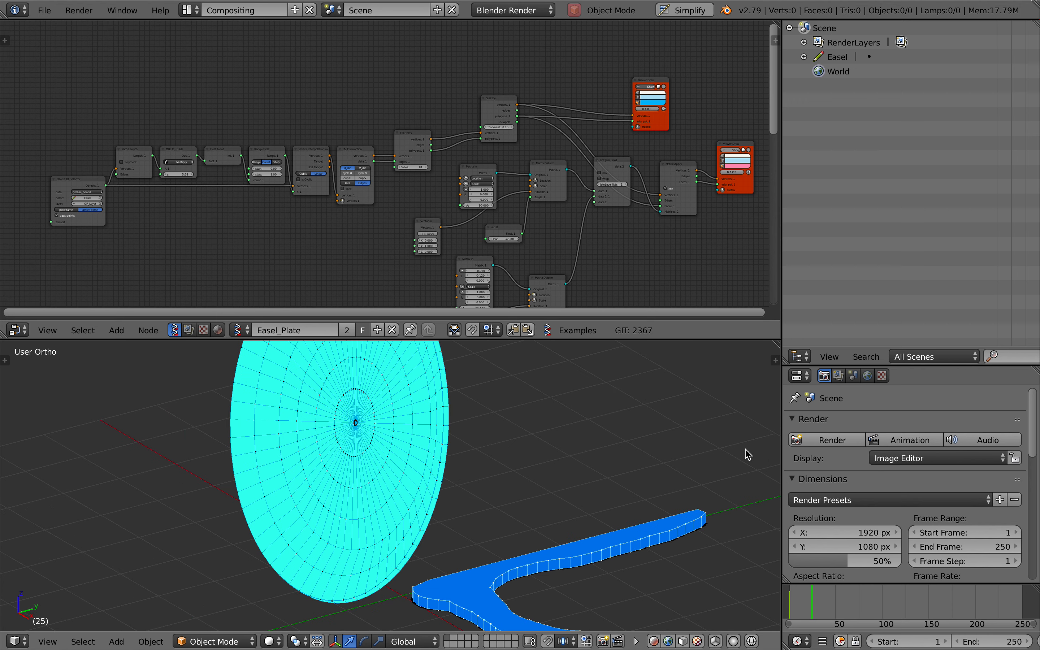
pyautogui.moveTo(580, 462); pyautogui.dragTo(580, 467, button='middle')
pyautogui.scroll(-2, 580, 463)
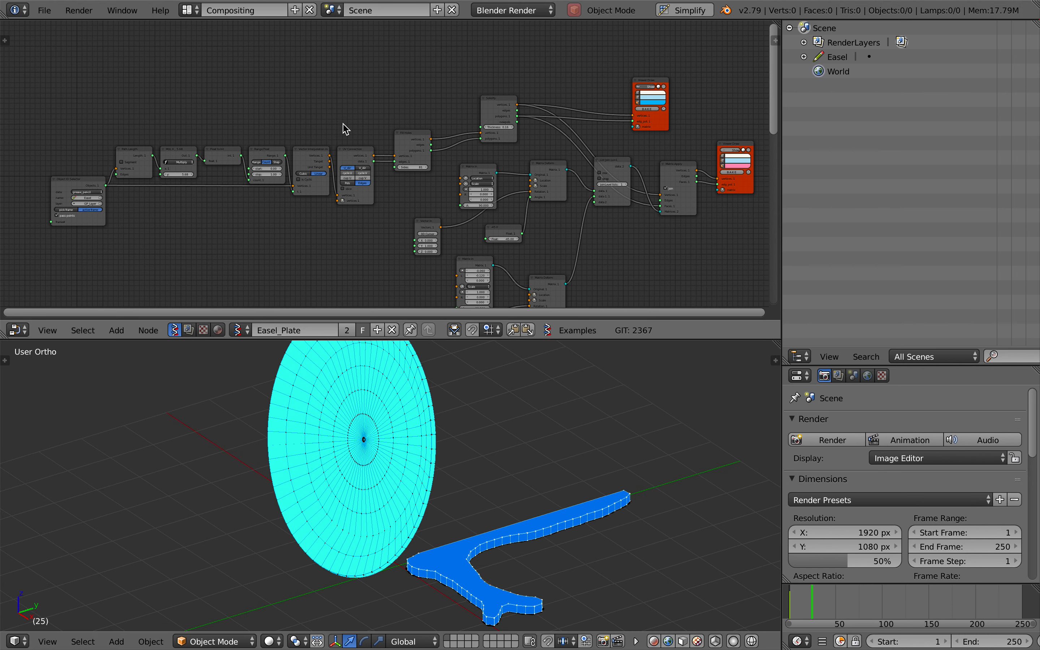
# Search the node list for "gp" to look up the grease pencil setup entry
pyautogui.hotkey('shift', 'a')
pyautogui.click(268, 86)
pyautogui.write('gp')
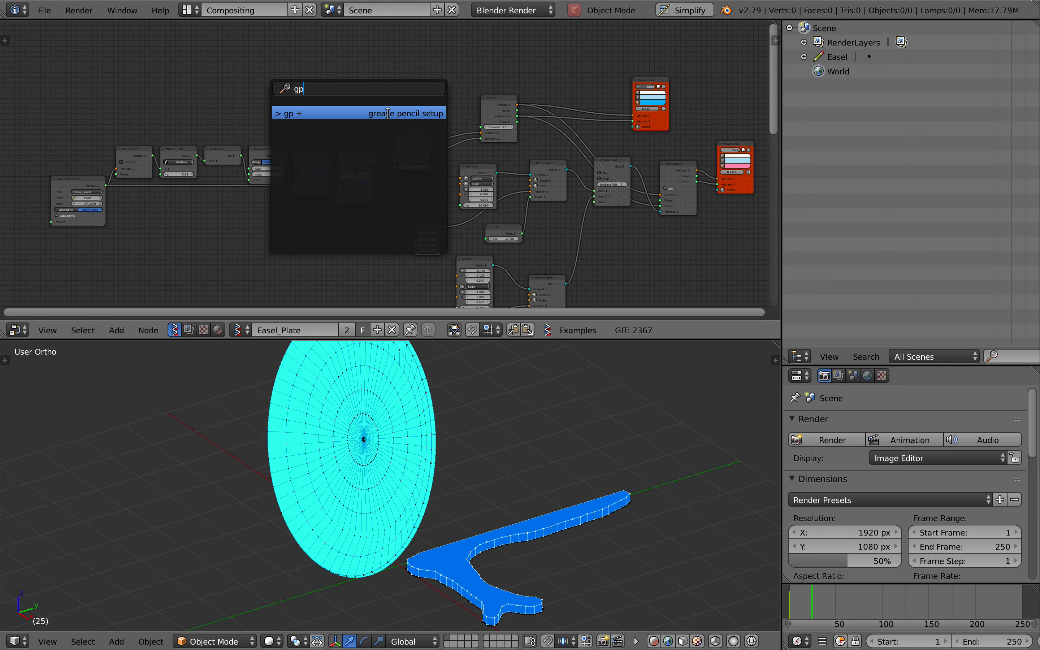
pyautogui.press('Return')
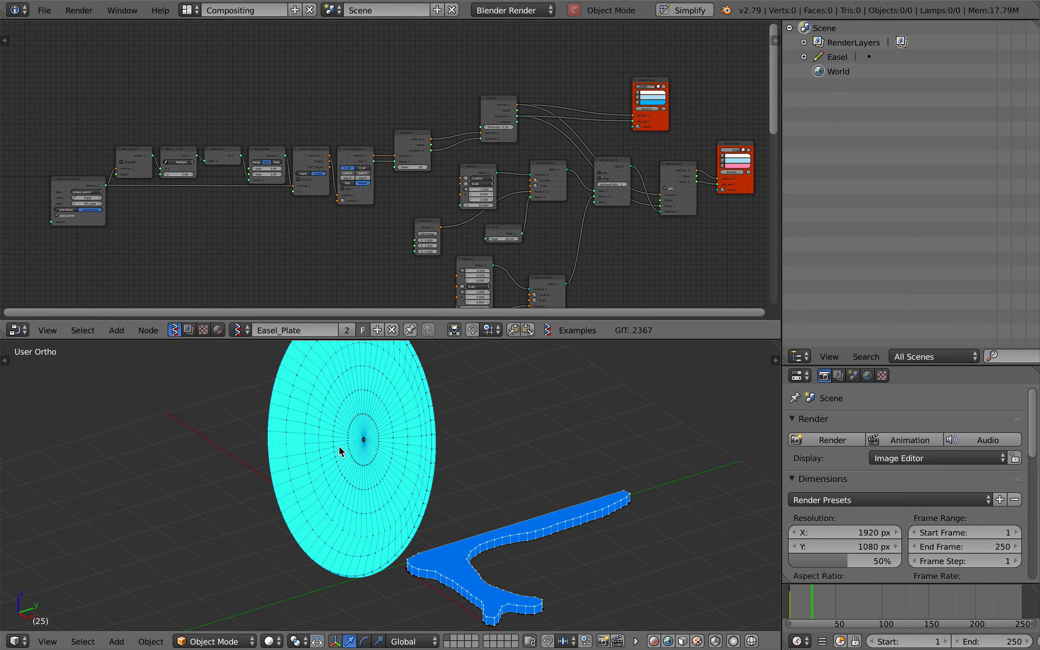
# Widen the node editor and 3D view by narrowing the outliner and properties area, keeping the easel piece in close view
pyautogui.scroll(5, 362, 466)
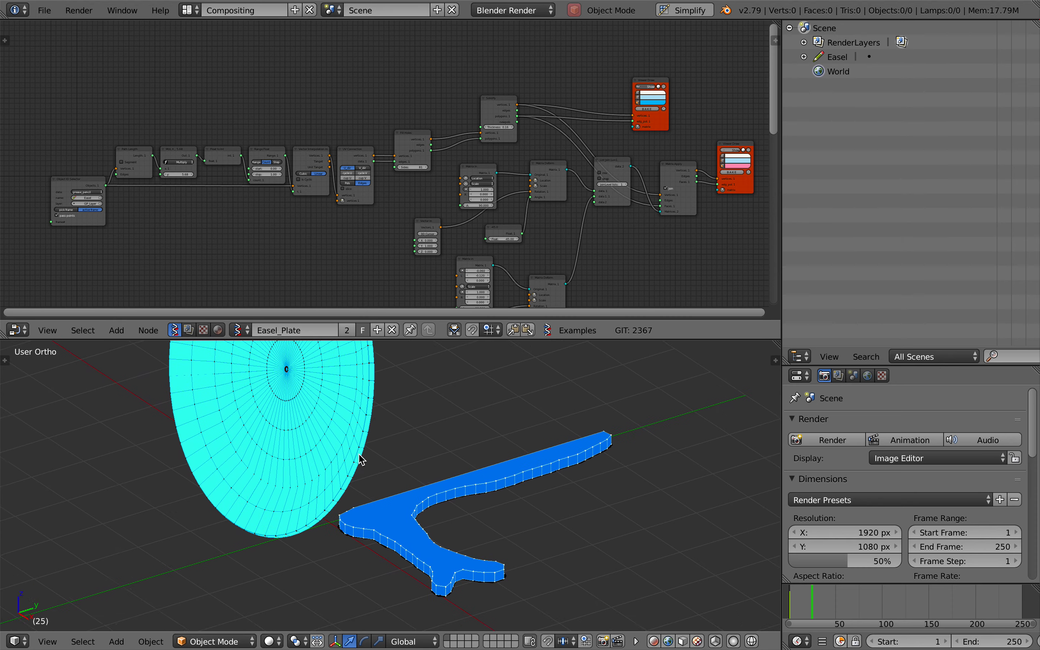
pyautogui.scroll(1, 362, 458)
pyautogui.scroll(3, 275, 197)
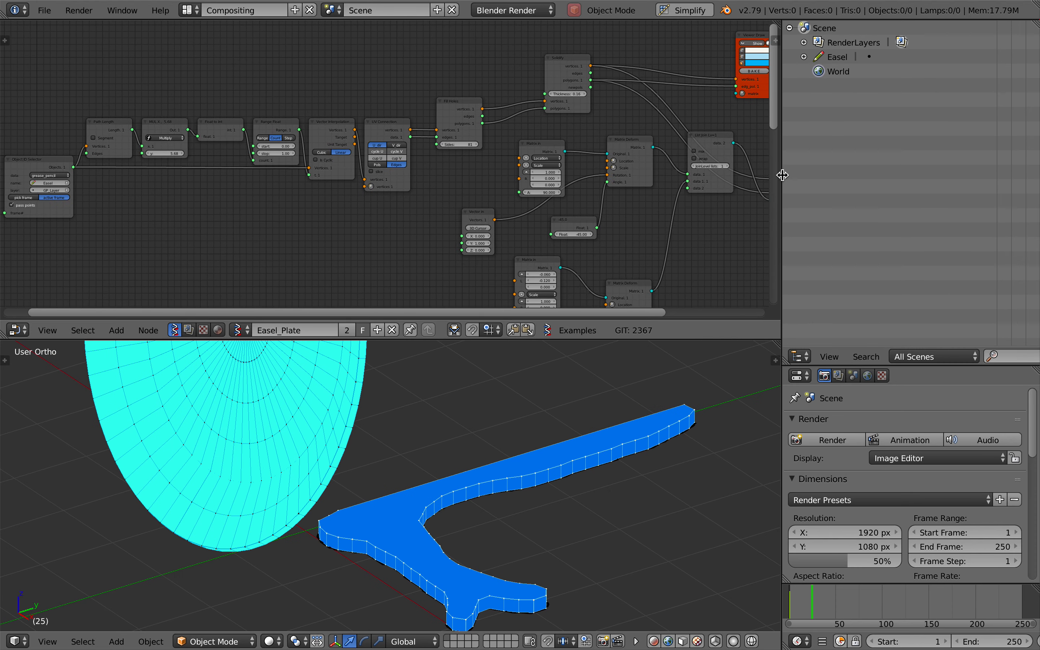
pyautogui.moveTo(782, 174); pyautogui.dragTo(920, 174)
pyautogui.hscroll(-1, 559, 498)
pyautogui.keyDown('shift'); pyautogui.scroll(-2, 560, 497); pyautogui.keyUp('shift')
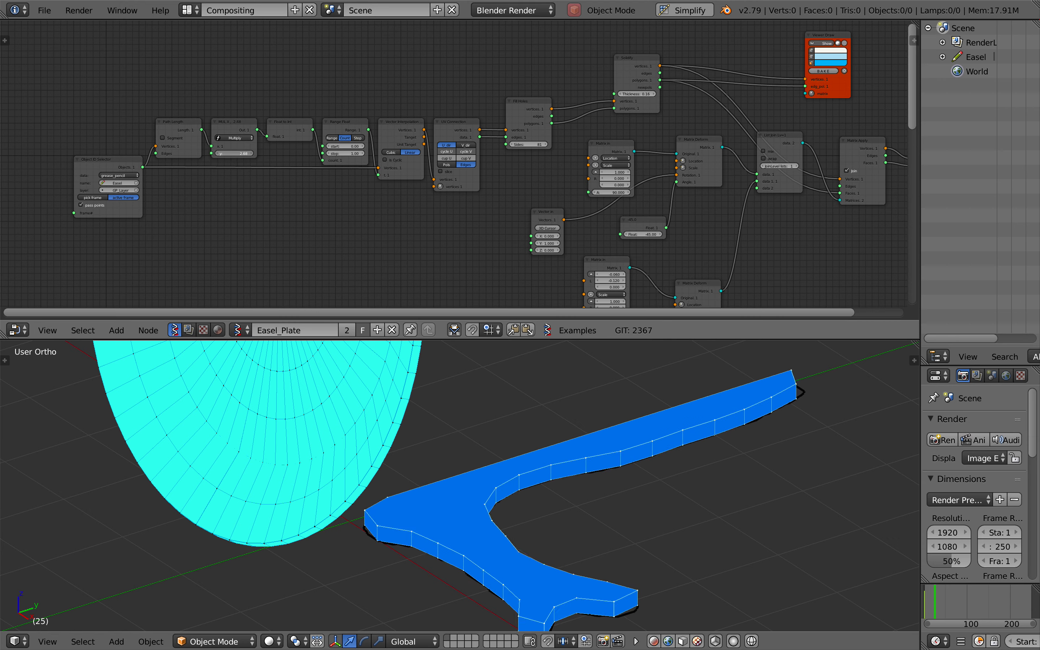
# Vary the Multiply node's y value to change the easel outline's resolution, finishing at 3.88
pyautogui.moveTo(234, 154)
pyautogui.mouseDown()
pyautogui.moveTo(194, 153)
pyautogui.moveTo(253, 153)
pyautogui.mouseUp()
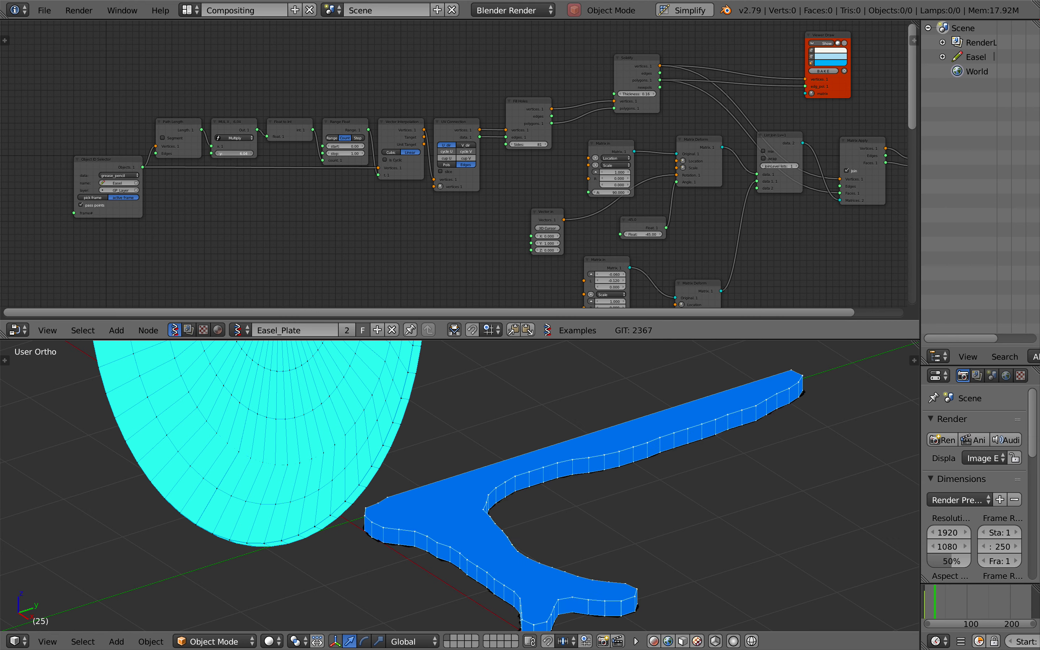
pyautogui.moveTo(240, 154); pyautogui.dragTo(253, 154)
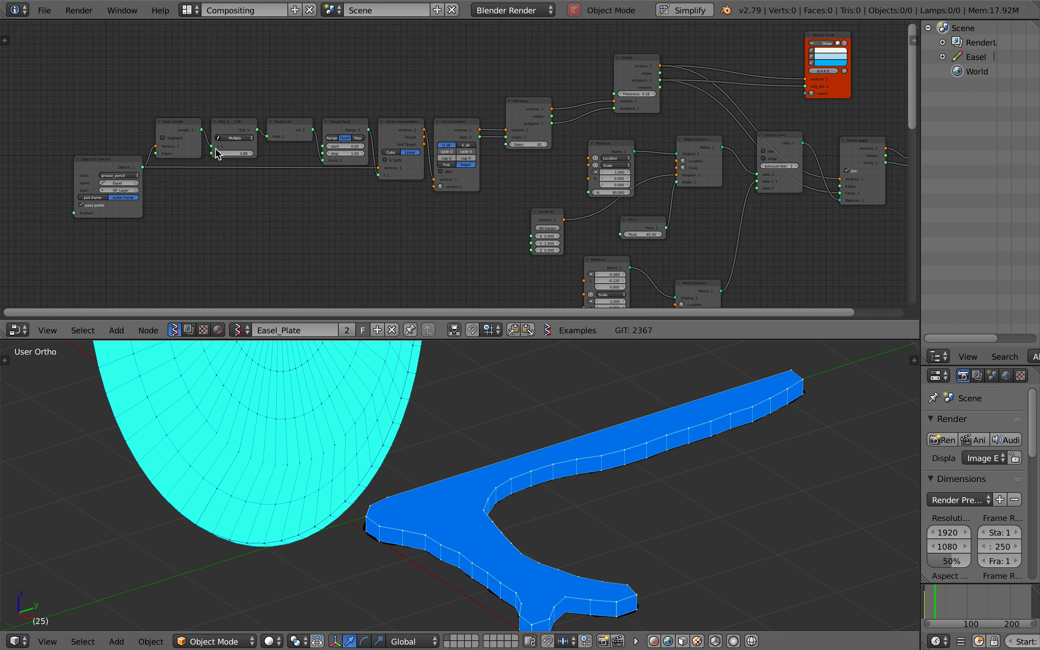
pyautogui.scroll(4, 216, 149)
pyautogui.hscroll(-5, 216, 149)
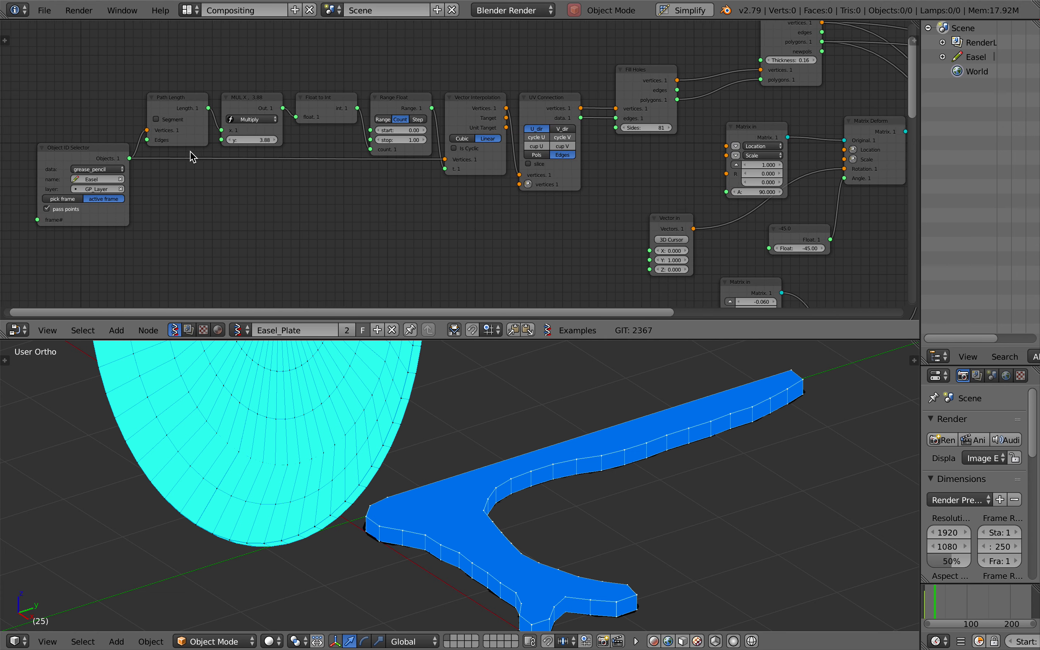
# Spread the Object ID Selector and Path Length nodes apart and insert a Randomize input vectors node into the link between them
pyautogui.moveTo(70, 159); pyautogui.dragTo(5, 159)
pyautogui.moveTo(169, 103); pyautogui.dragTo(138, 105)
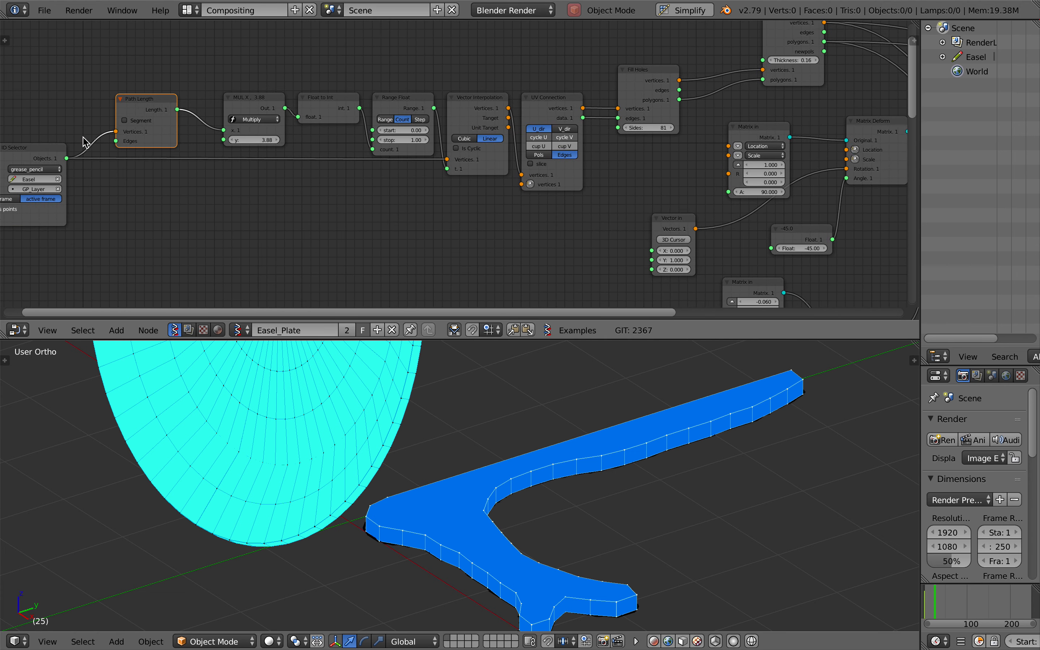
pyautogui.moveTo(32, 151); pyautogui.dragTo(889, 159)
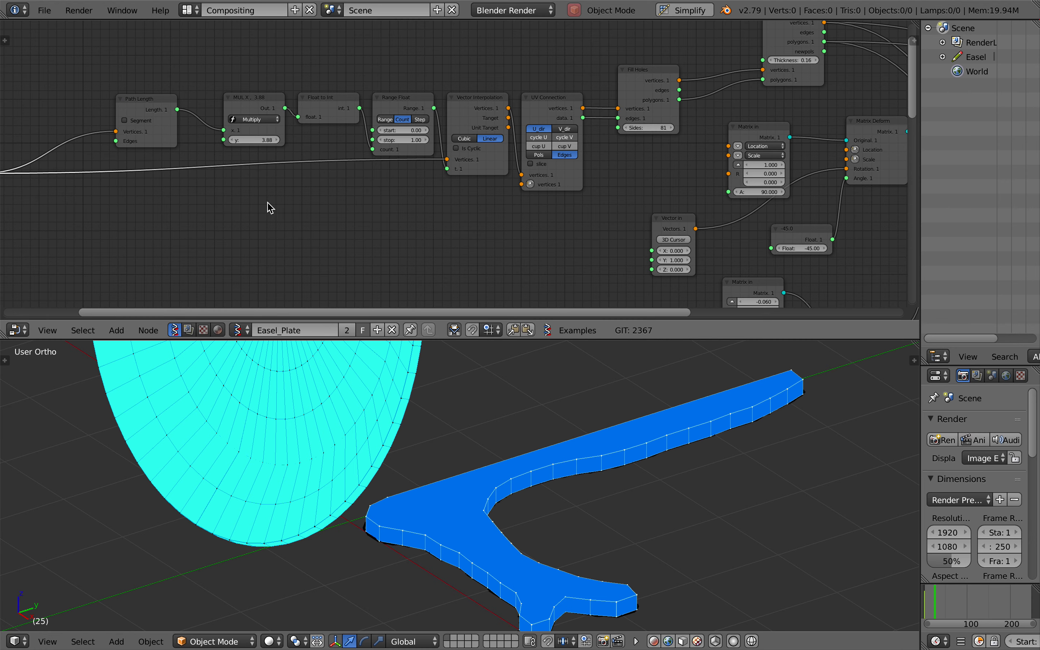
pyautogui.keyDown('ctrl'); pyautogui.hscroll(-5, 196, 199); pyautogui.keyUp('ctrl')
pyautogui.write('randomi')
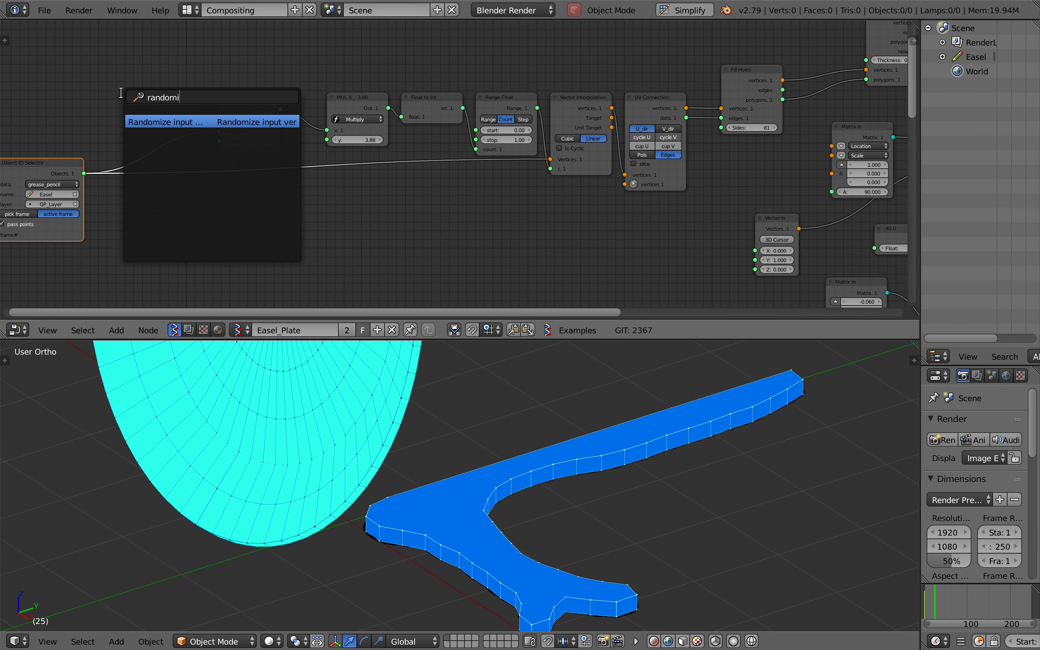
pyautogui.press('Return')
pyautogui.click(125, 101)
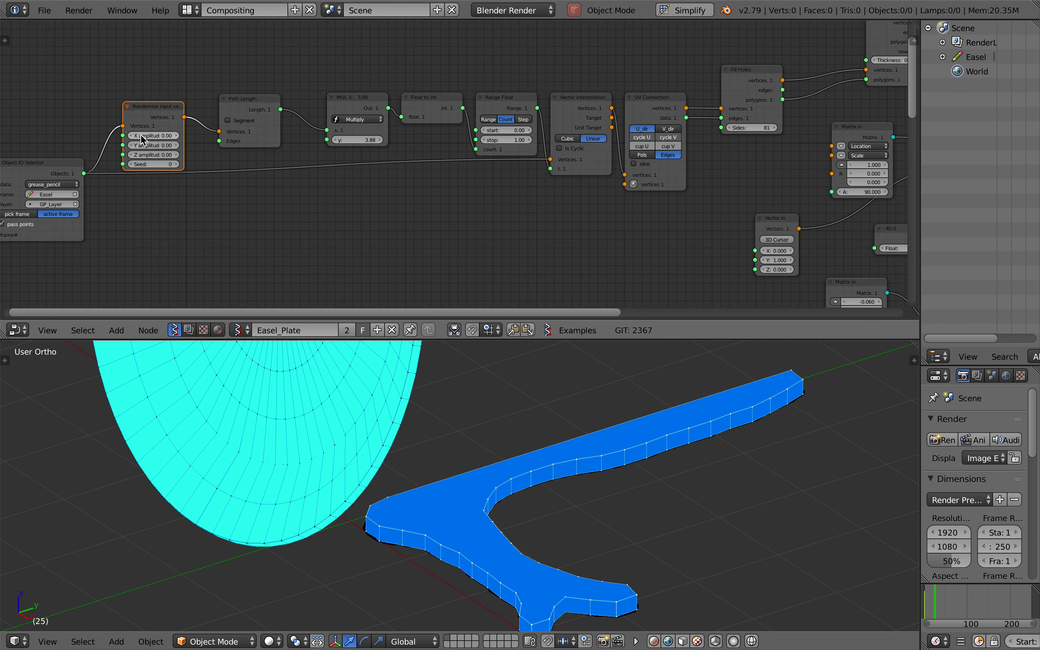
# Feed the randomized vertices into Vector Interpolation, with X and Y amplitude 1.86, seed 140 and the Multiply node's y value 3.34
pyautogui.moveTo(153, 145)
pyautogui.mouseDown()
pyautogui.moveTo(196, 145)
pyautogui.moveTo(172, 145)
pyautogui.mouseUp()
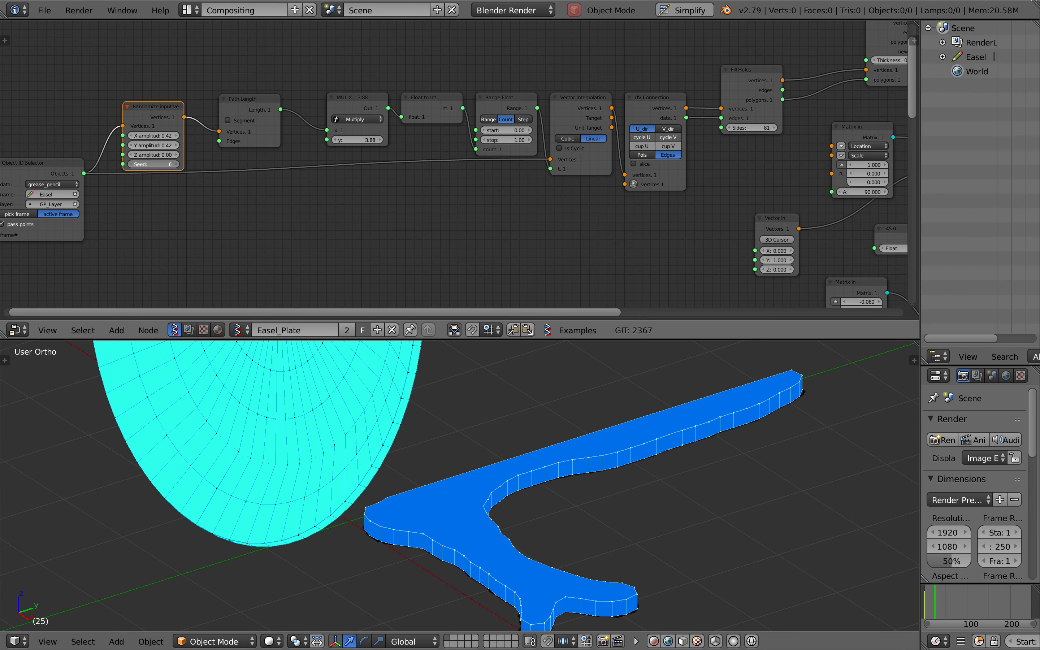
pyautogui.moveTo(172, 145); pyautogui.dragTo(153, 145)
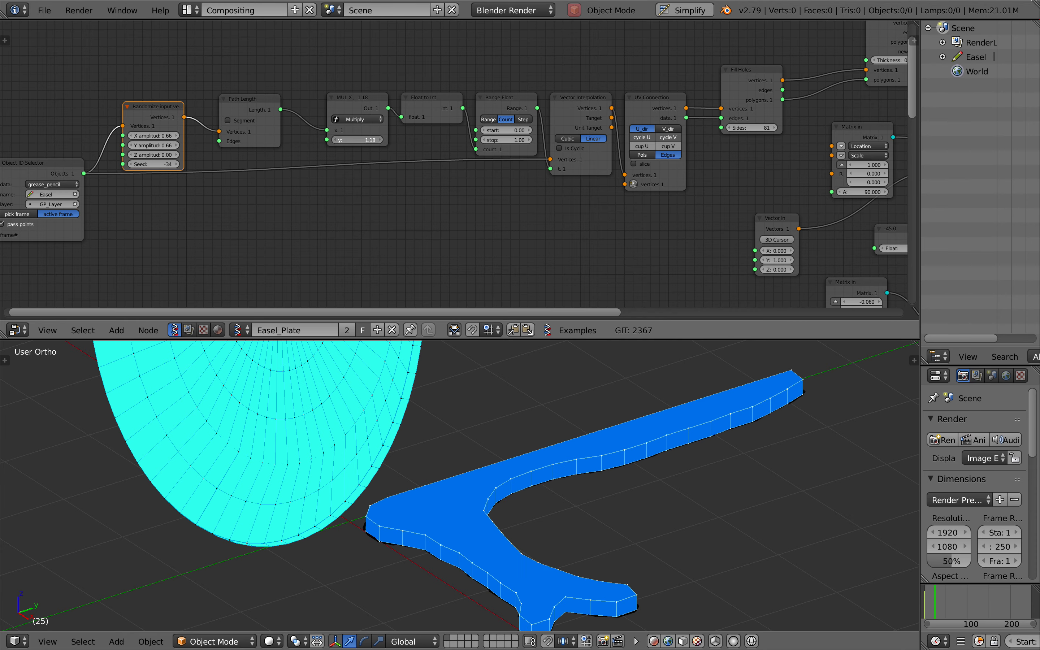
pyautogui.moveTo(84, 173); pyautogui.dragTo(85, 175)
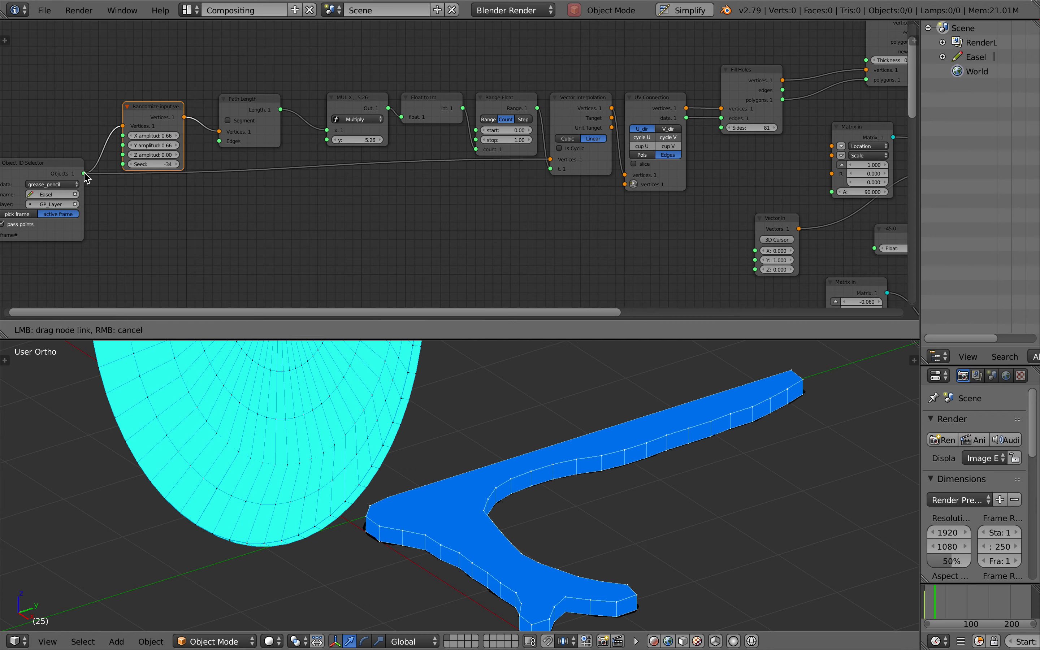
pyautogui.moveTo(219, 133); pyautogui.dragTo(433, 177)
pyautogui.moveTo(559, 160); pyautogui.dragTo(554, 160)
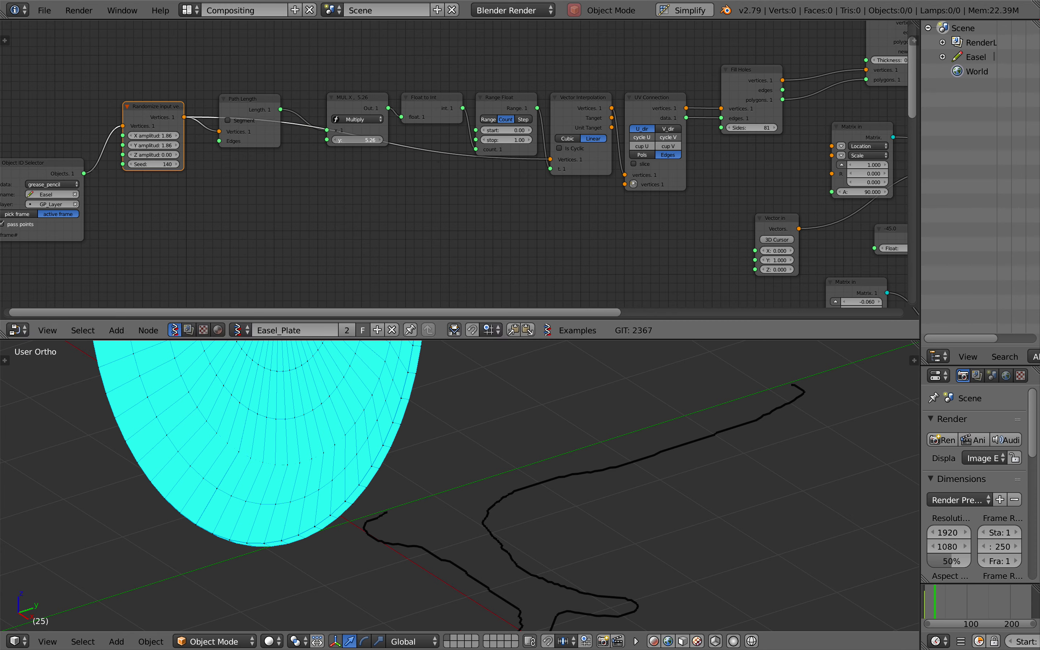
# Reopen the saved easel plate file from the recent files, discarding the randomizer experiment
pyautogui.click(45, 10)
pyautogui.moveTo(166, 56)
pyautogui.click(228, 58)
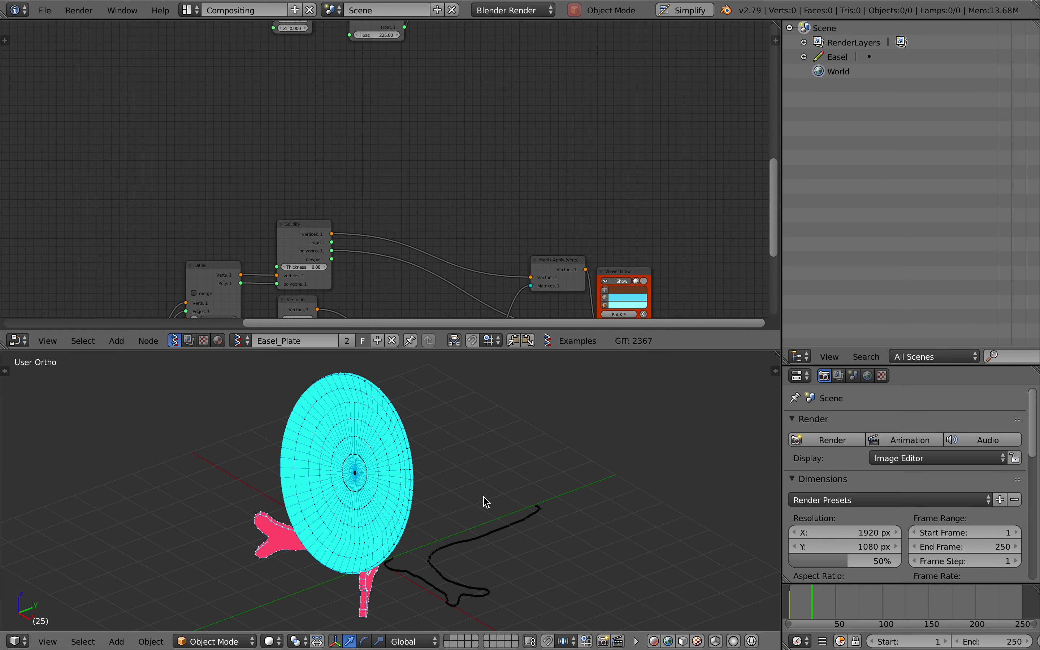
# Turn on the Viewer Draw display of the flat solidified easel shape and examine it beside the standing easel
pyautogui.scroll(5, 498, 169)
pyautogui.keyDown('ctrl'); pyautogui.scroll(-5, 496, 168); pyautogui.keyUp('ctrl')
pyautogui.scroll(-1, 496, 169)
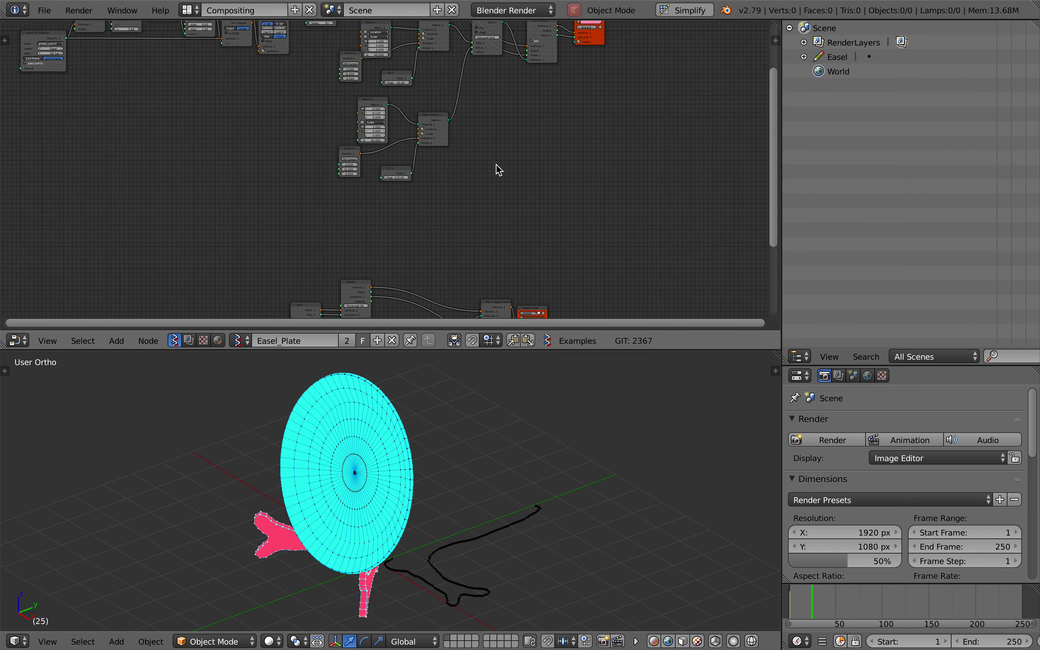
pyautogui.press('Home')
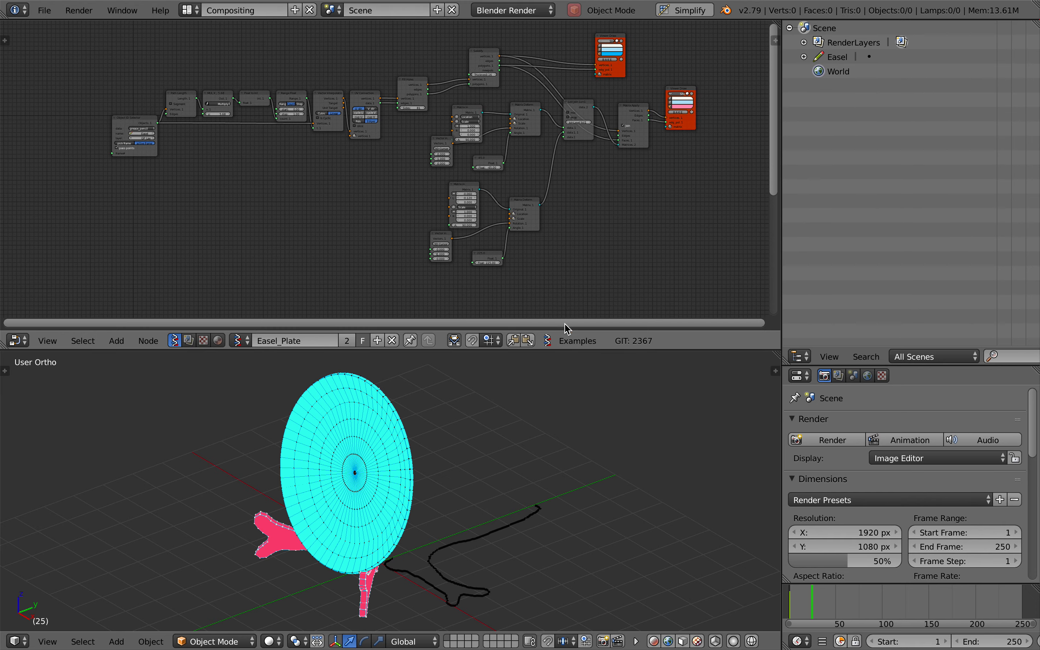
pyautogui.click(610, 39)
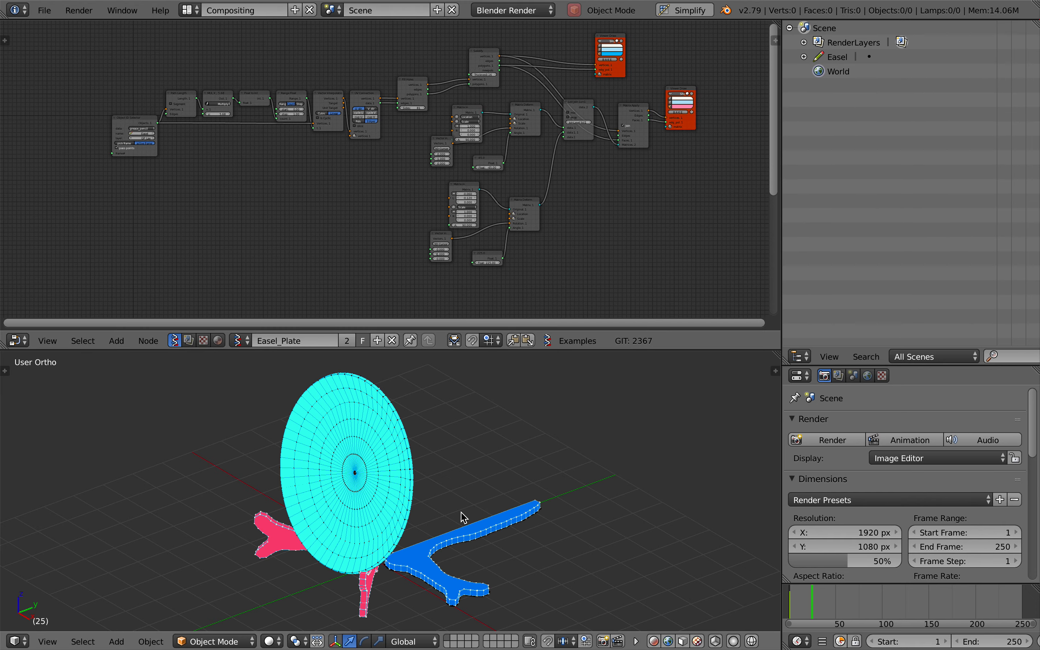
pyautogui.scroll(3, 459, 514)
pyautogui.scroll(2, 460, 511)
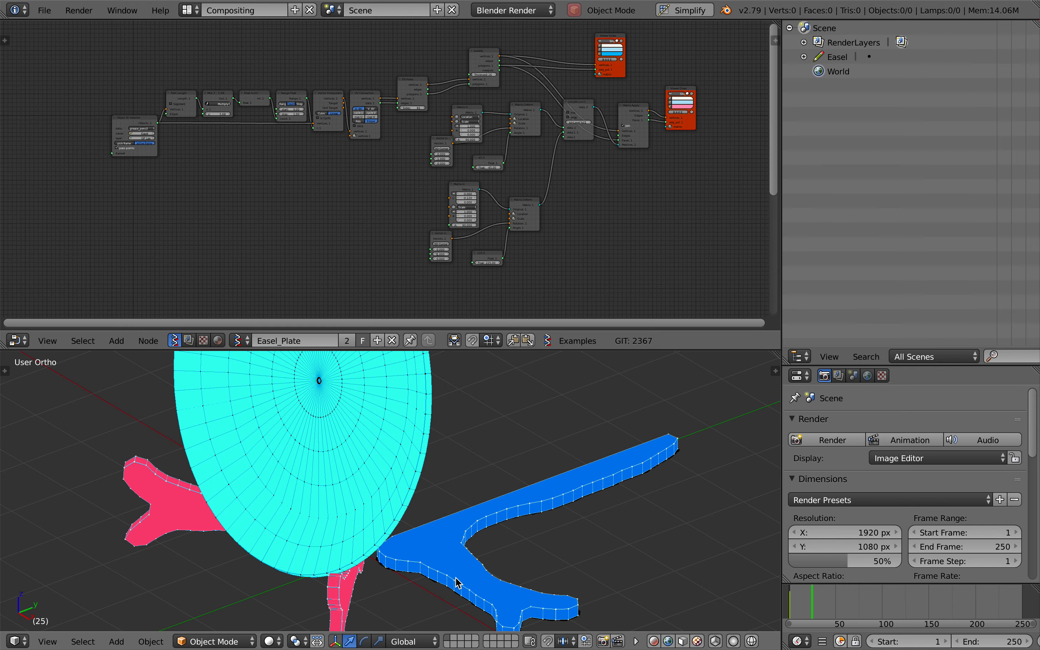
pyautogui.scroll(-3, 455, 578)
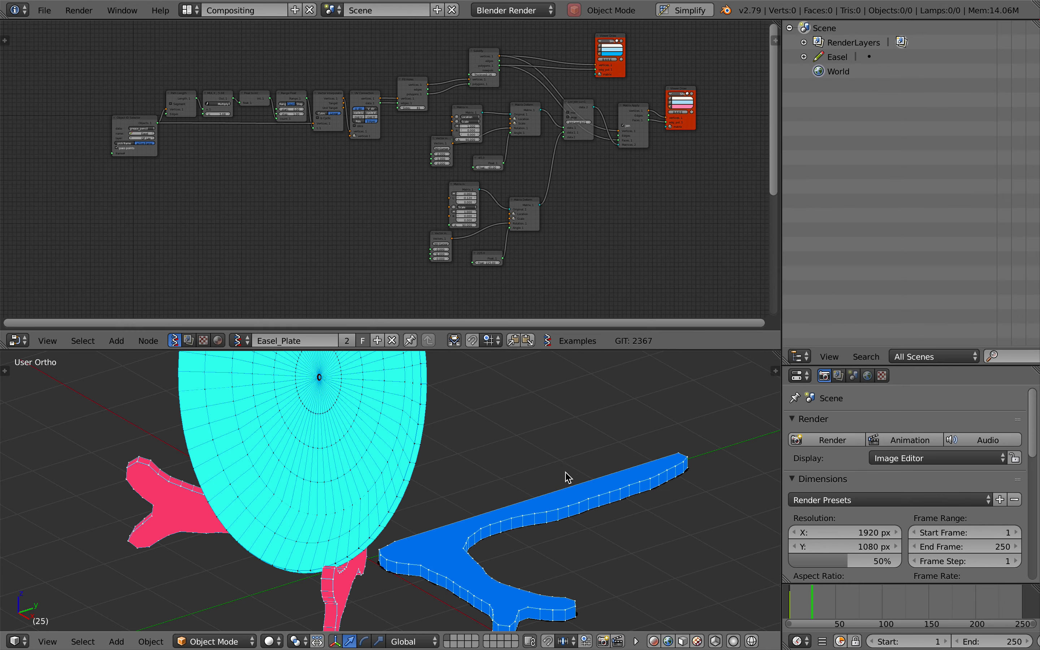
pyautogui.scroll(-4, 664, 484)
pyautogui.scroll(3, 664, 483)
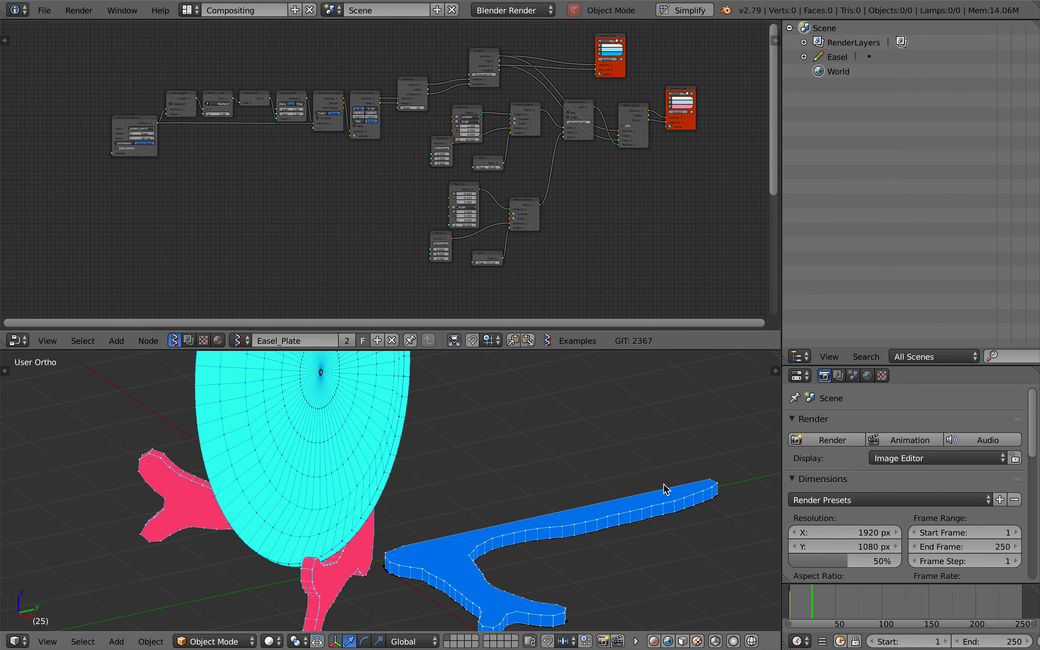
pyautogui.hscroll(-2, 467, 570)
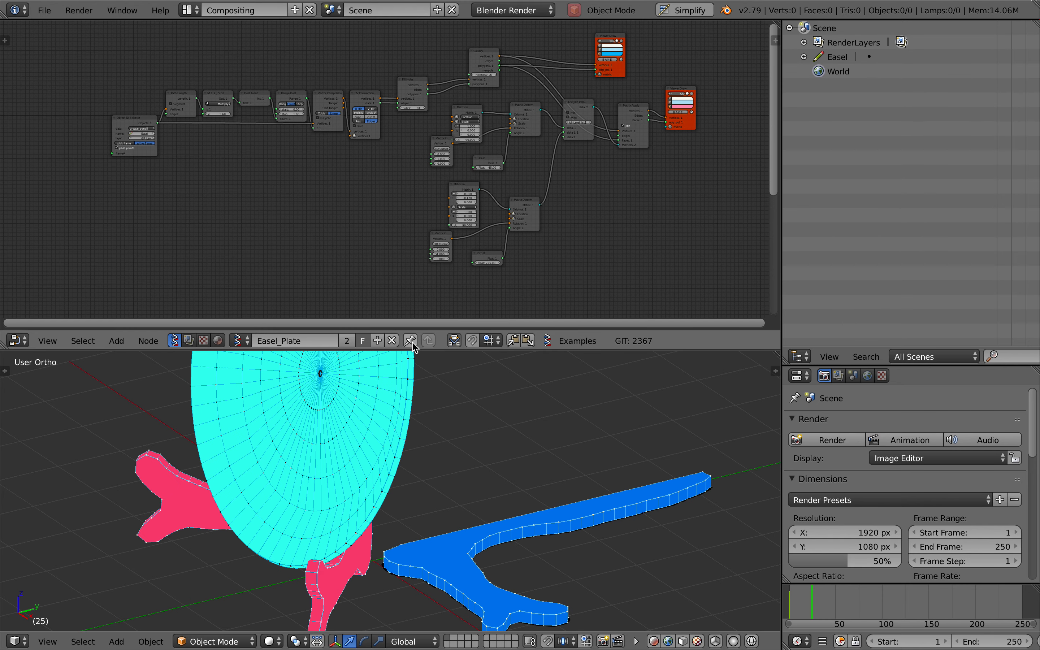
# Widen and heighten the node editor and turn off the Viewer Draw display of the flat easel shape
pyautogui.scroll(2, 542, 151)
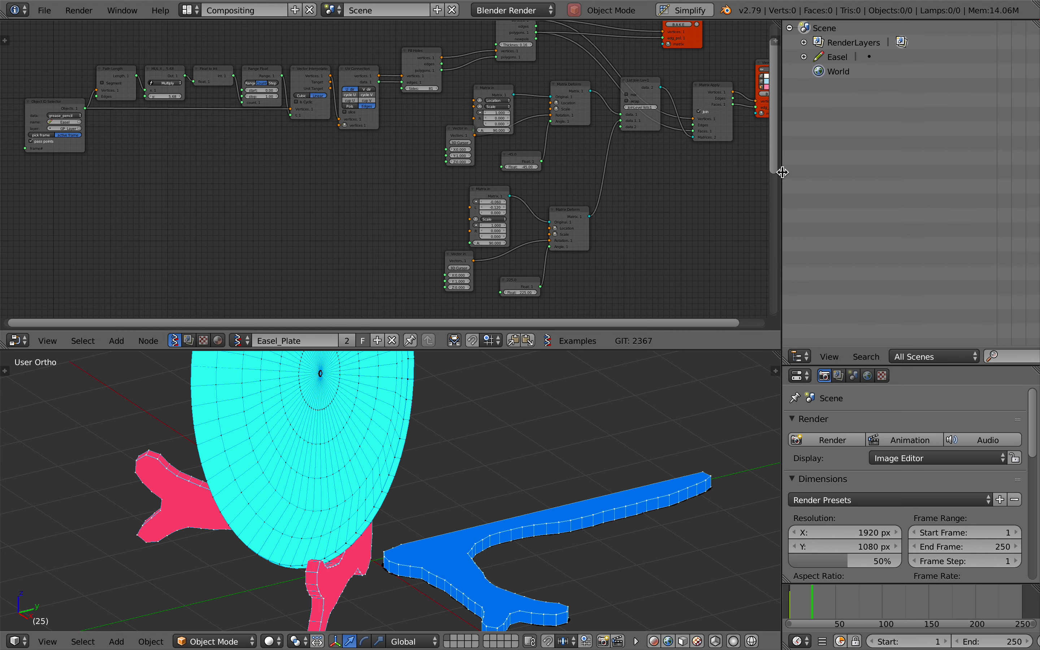
pyautogui.moveTo(782, 171); pyautogui.dragTo(885, 171)
pyautogui.scroll(2, 719, 133)
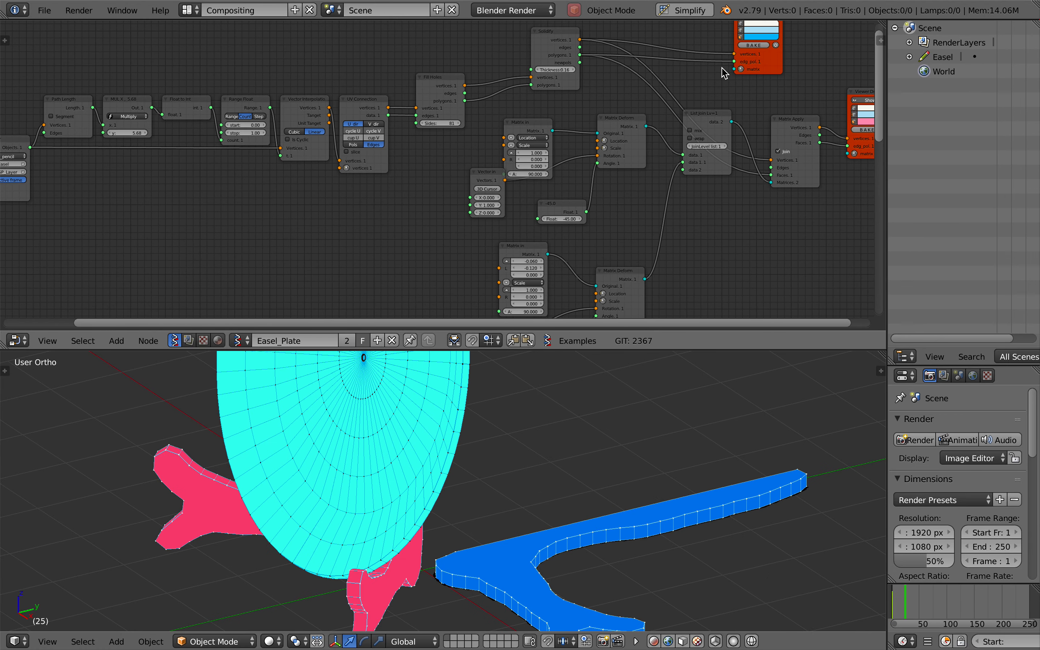
pyautogui.hscroll(1, 722, 67)
pyautogui.click(737, 26)
pyautogui.hscroll(4, 558, 121)
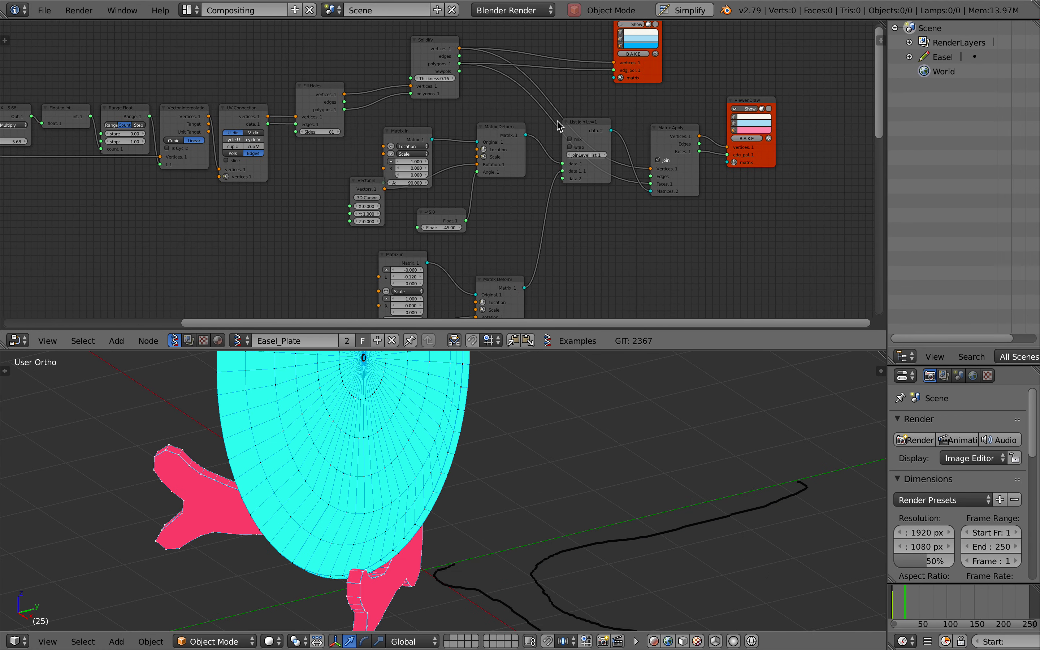
pyautogui.keyDown('shift'); pyautogui.scroll(-5, 558, 126); pyautogui.keyUp('shift')
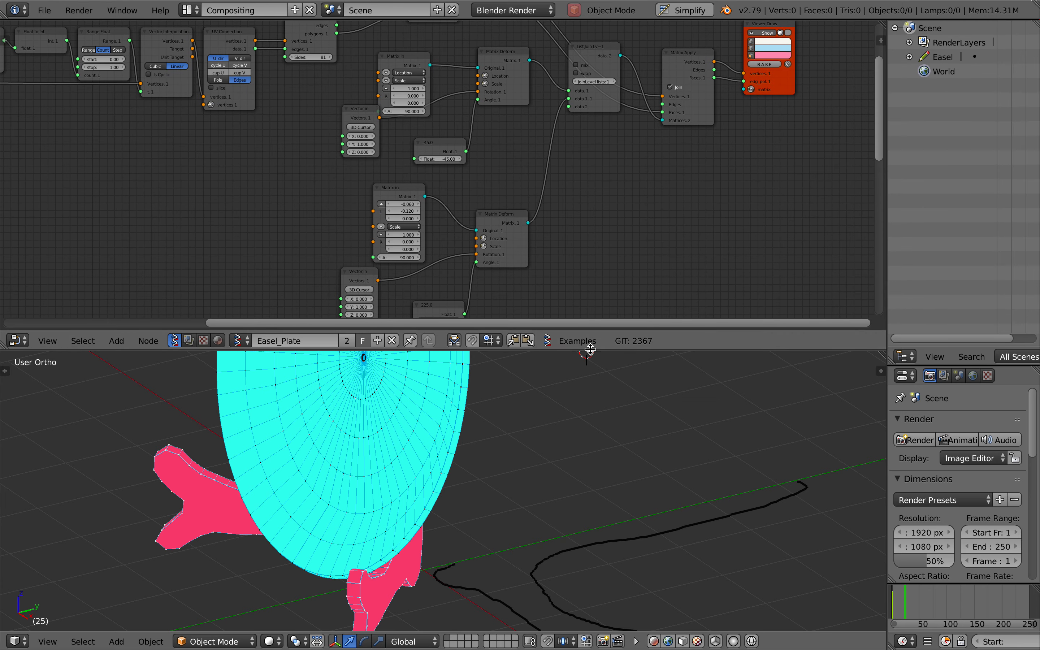
pyautogui.moveTo(587, 349); pyautogui.dragTo(588, 447)
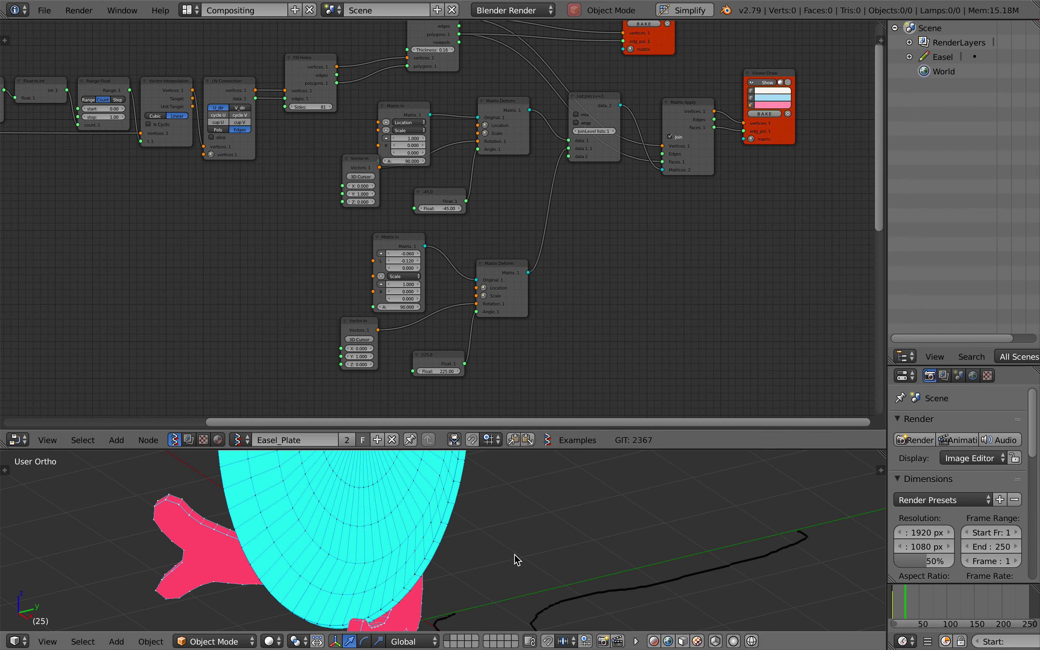
# Examine how the two easel halves stand around the plate and the Matrix Deform nodes that rotate them
pyautogui.hscroll(10, 515, 554)
pyautogui.scroll(-5, 514, 554)
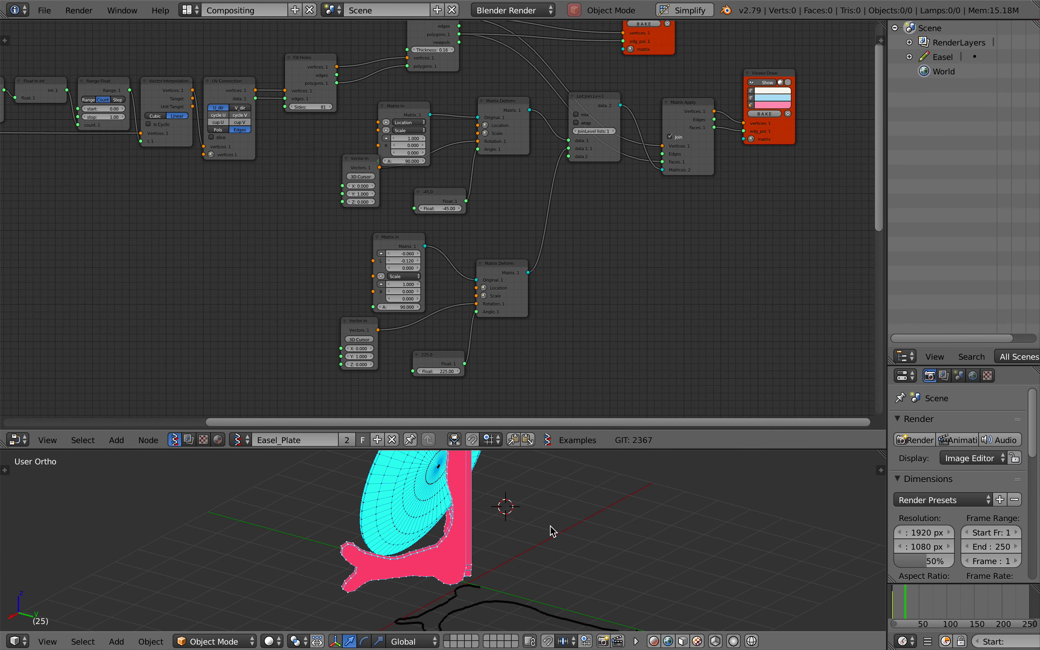
pyautogui.hscroll(-6, 566, 519)
pyautogui.hscroll(-10, 387, 566)
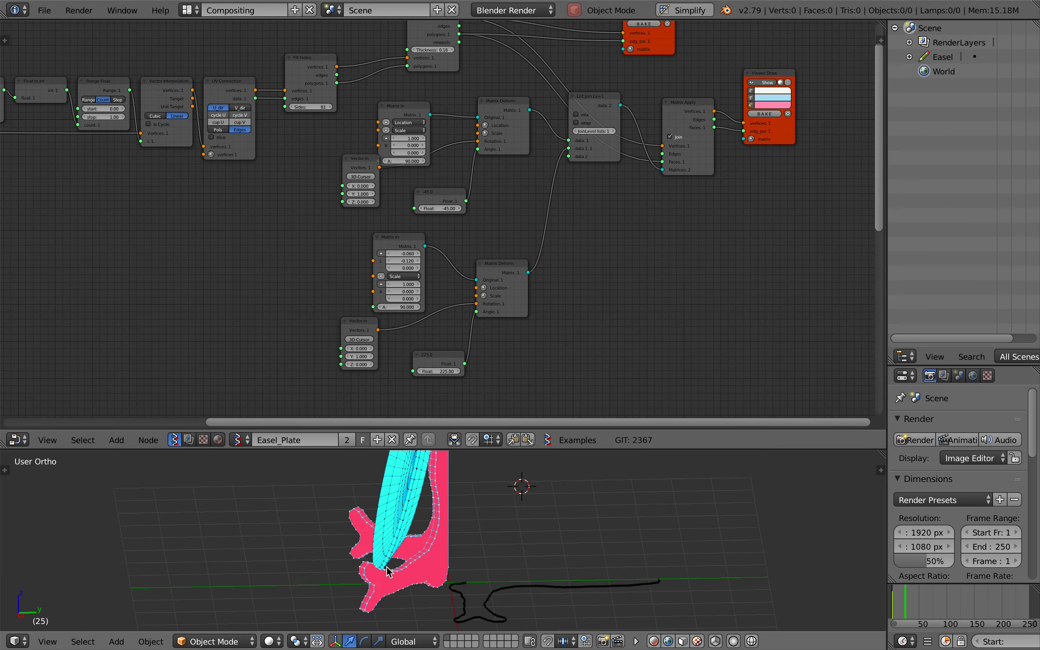
pyautogui.hscroll(4, 386, 567)
pyautogui.hscroll(5, 386, 566)
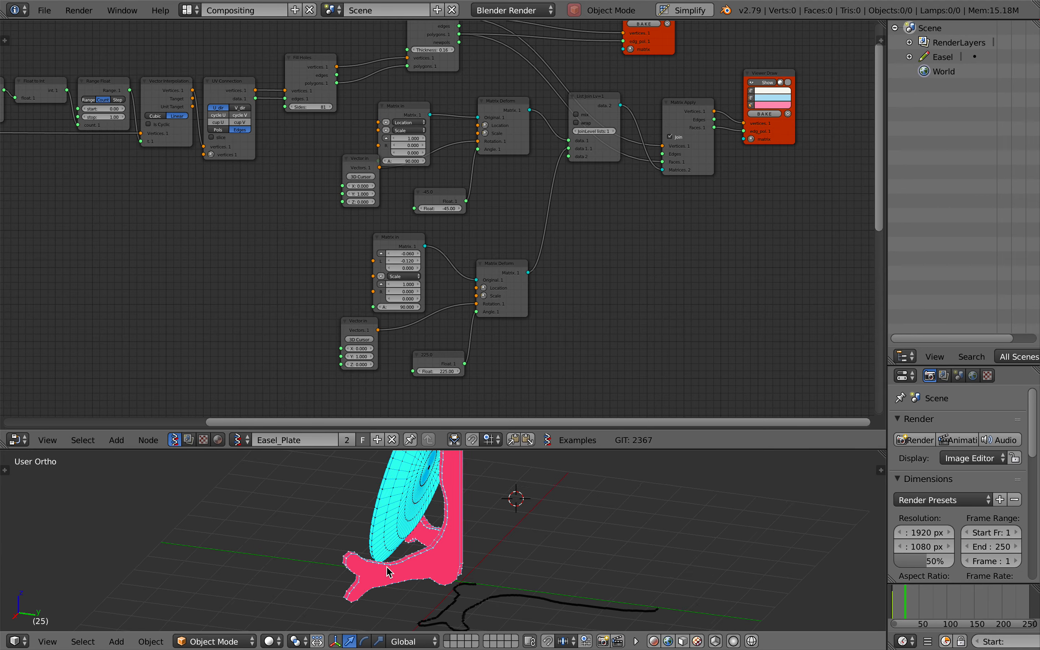
pyautogui.hscroll(-10, 386, 566)
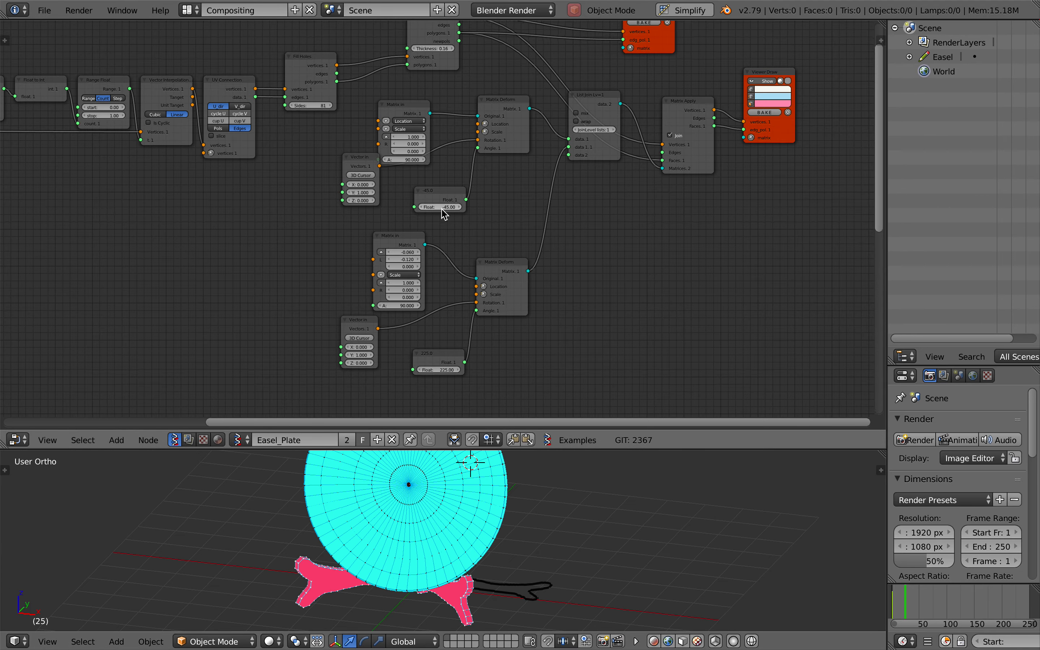
pyautogui.scroll(2, 443, 211)
pyautogui.hscroll(12, 495, 549)
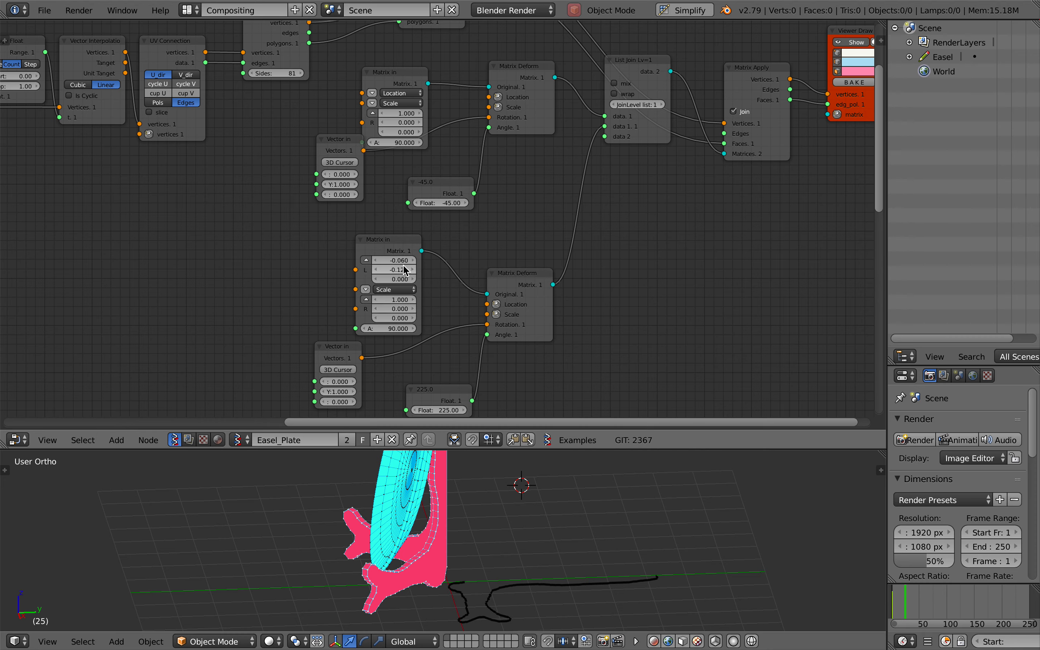
# Try a rotation angle of -51.78 for the first easel half, reset it to -45, and check the legs
pyautogui.moveTo(440, 203)
pyautogui.mouseDown()
pyautogui.moveTo(486, 203)
pyautogui.moveTo(447, 207)
pyautogui.mouseUp()
pyautogui.click(438, 203)
pyautogui.write('-')
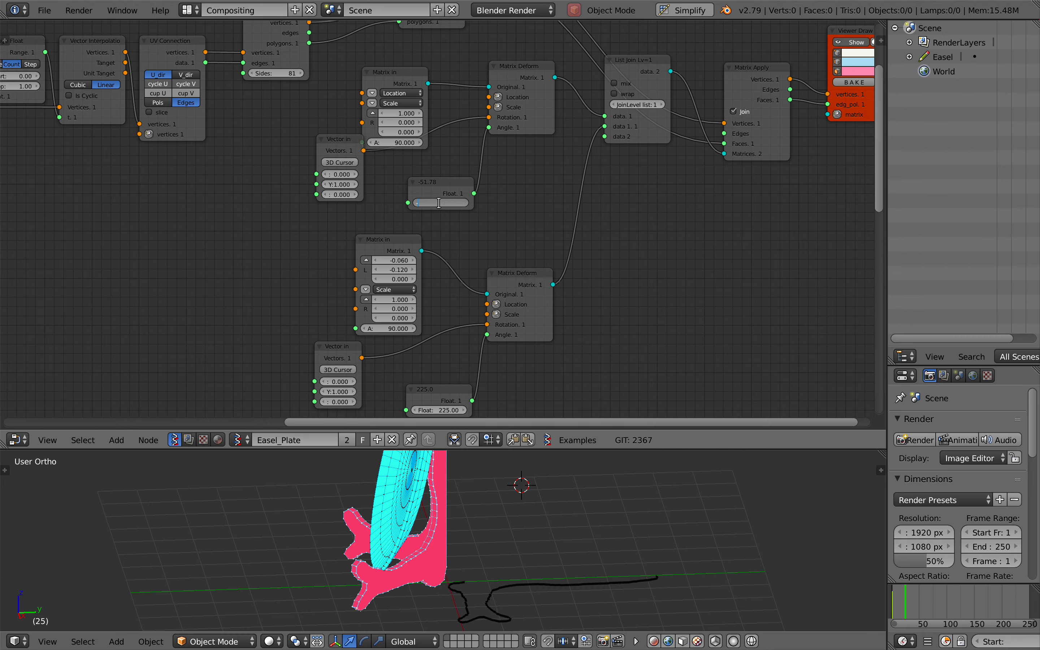
pyautogui.write('45')
pyautogui.press('Return')
pyautogui.moveTo(469, 550); pyautogui.dragTo(468, 551, button='middle')
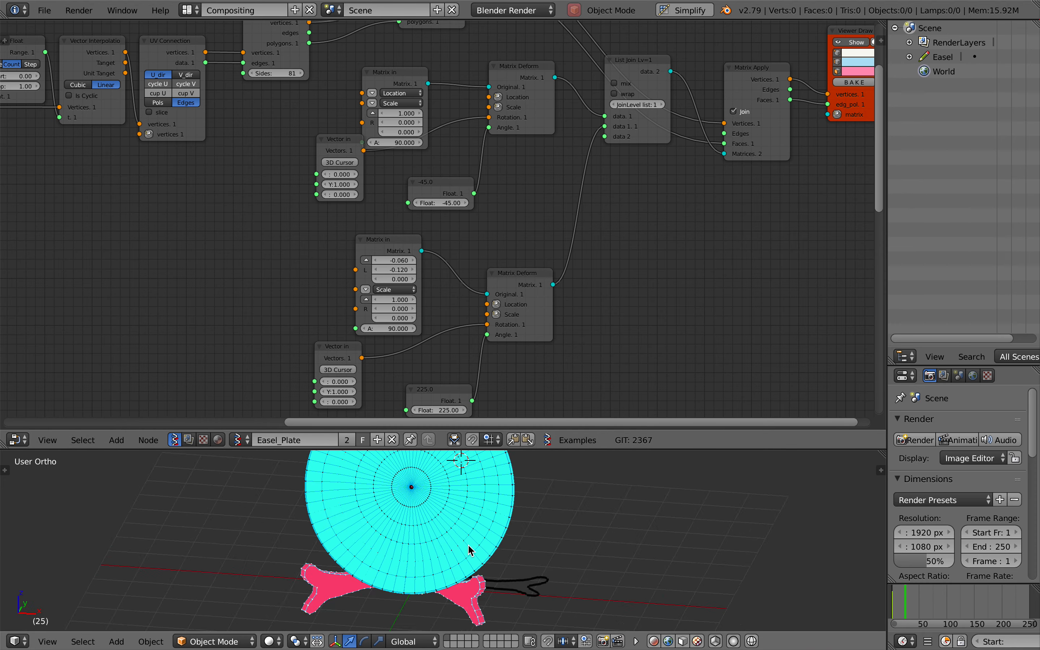
pyautogui.hscroll(-5, 469, 546)
pyautogui.hscroll(8, 468, 546)
# Examine the plate's node chain, from its grease pencil stroke through Lathe and Solidify to Matrix Deform and Viewer Draw
pyautogui.scroll(-5, 529, 331)
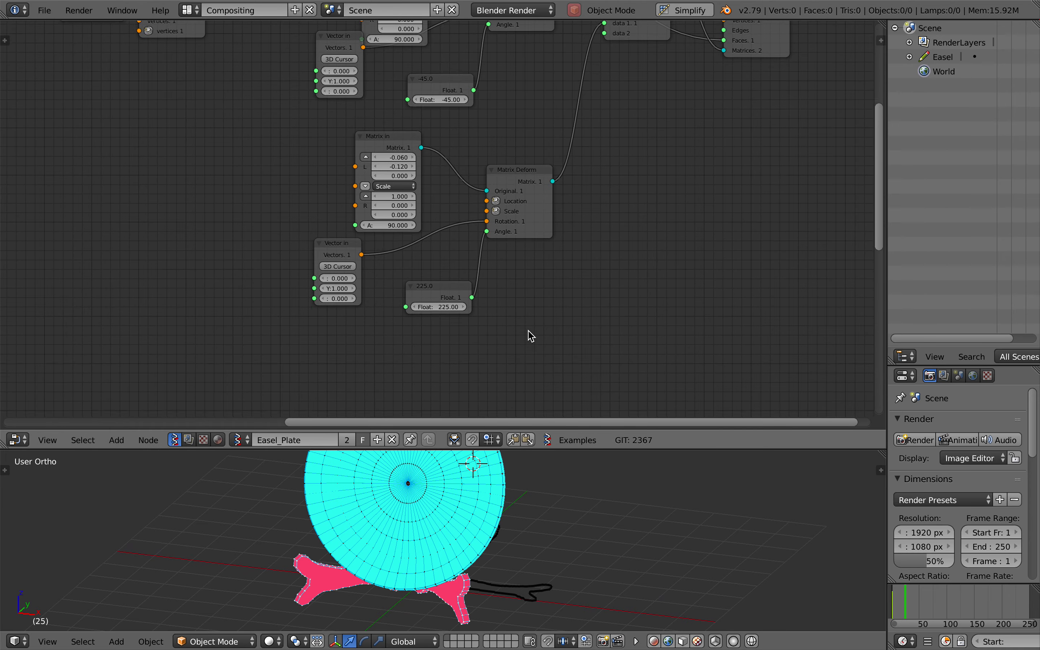
pyautogui.scroll(-18, 528, 330)
pyautogui.hscroll(-4, 528, 330)
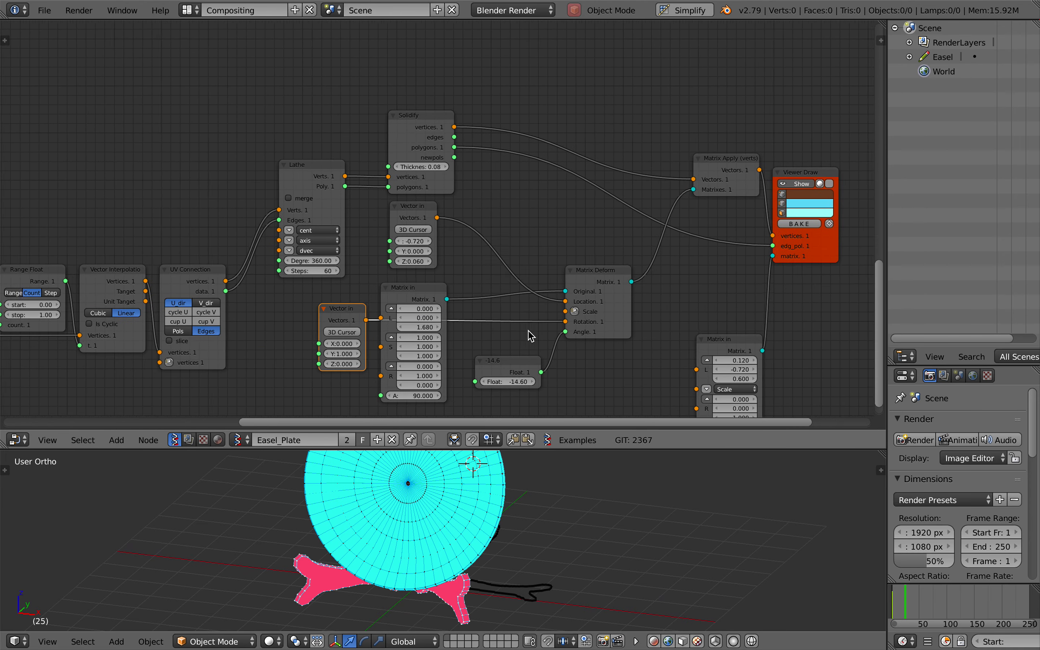
pyautogui.hscroll(-1, 528, 330)
pyautogui.hscroll(3, 451, 555)
pyautogui.hscroll(3, 493, 558)
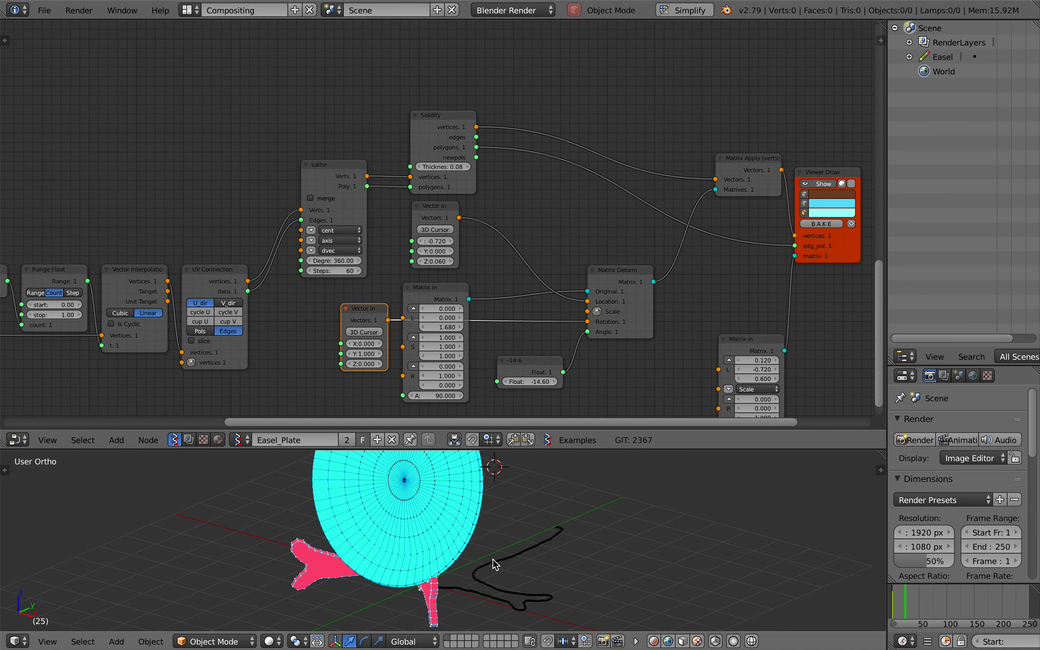
pyautogui.hscroll(-15, 361, 305)
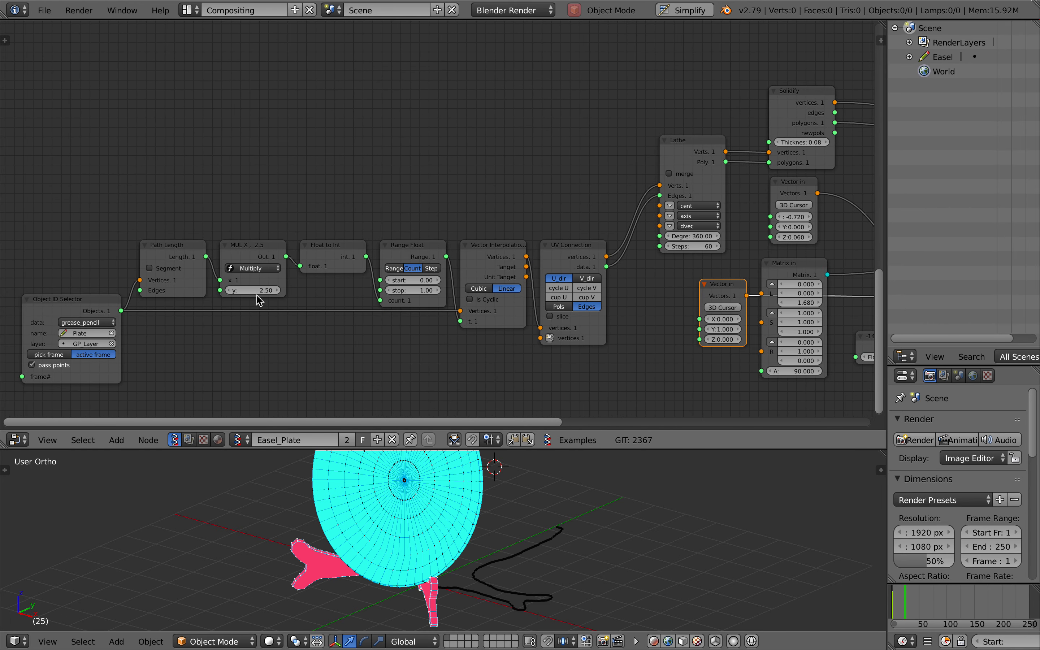
pyautogui.hscroll(5, 578, 200)
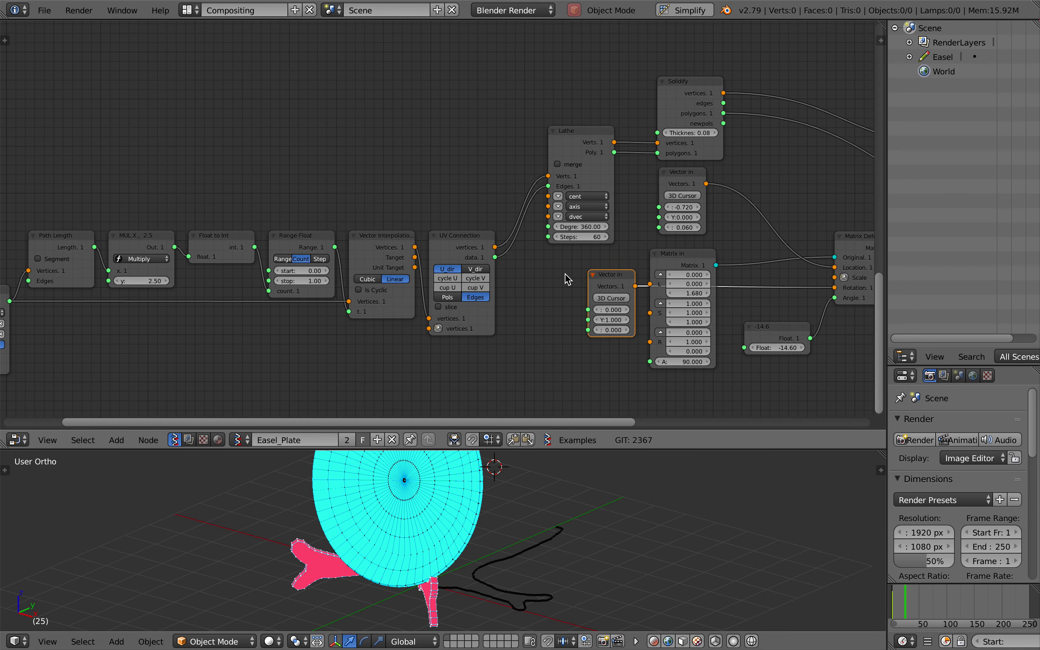
pyautogui.hscroll(2, 606, 260)
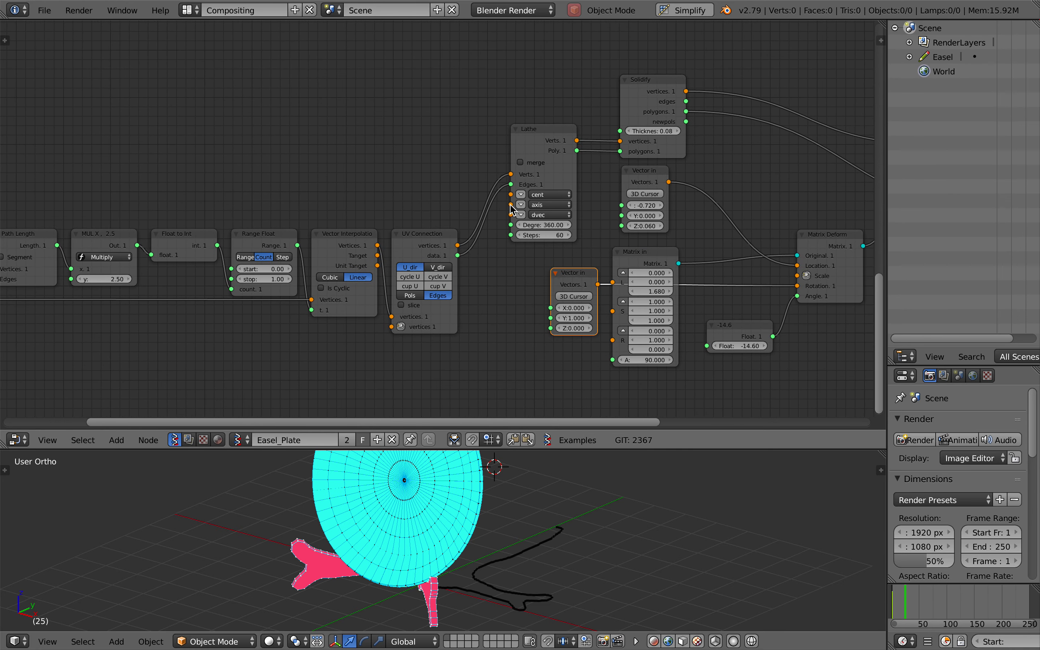
pyautogui.hscroll(2, 520, 210)
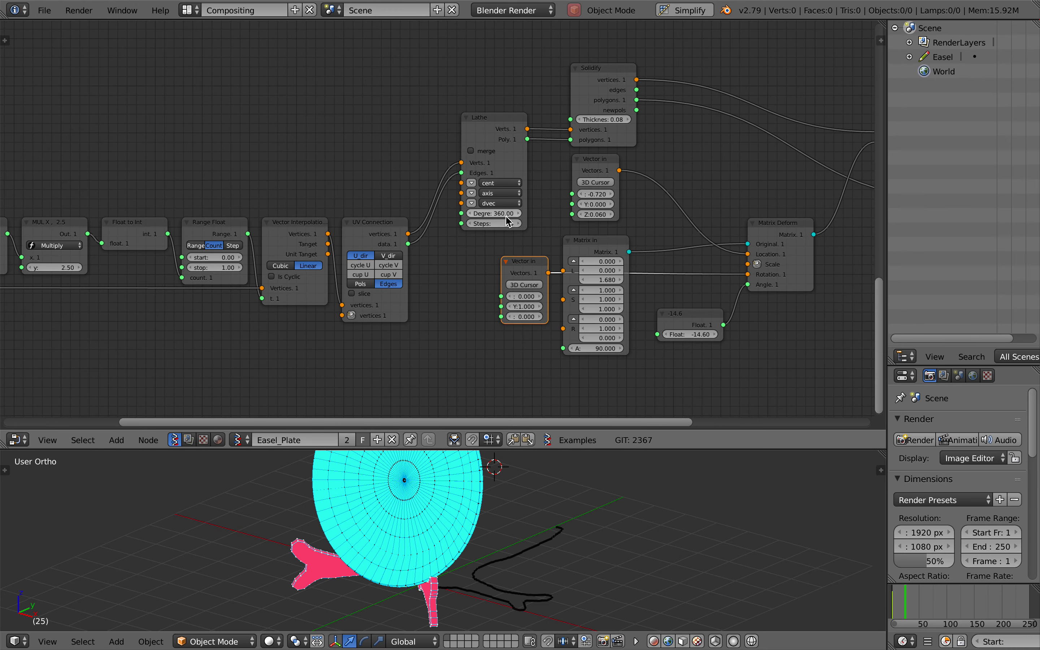
# Try a partial sweep of the plate with the Lathe node's degrees, then restore the value to 360
pyautogui.moveTo(507, 214)
pyautogui.mouseDown()
pyautogui.moveTo(430, 214)
pyautogui.moveTo(509, 221)
pyautogui.mouseUp()
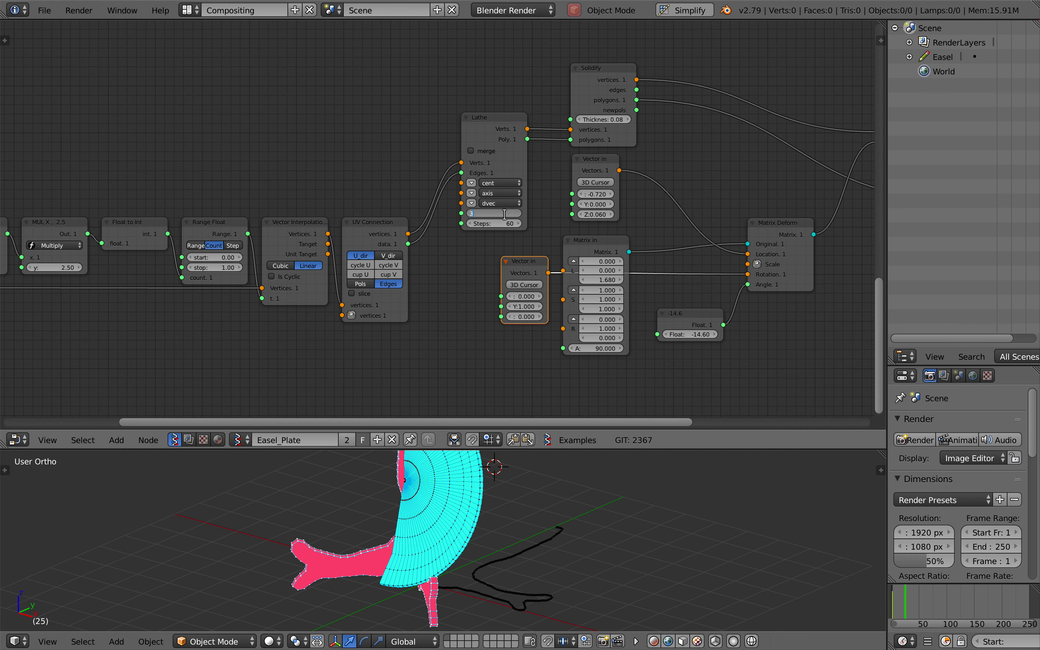
pyautogui.write('60')
pyautogui.press('Return')
# Set the plate's Lathe steps to 30 and its Solidify thickness to 0.20
pyautogui.moveTo(507, 223); pyautogui.dragTo(483, 223)
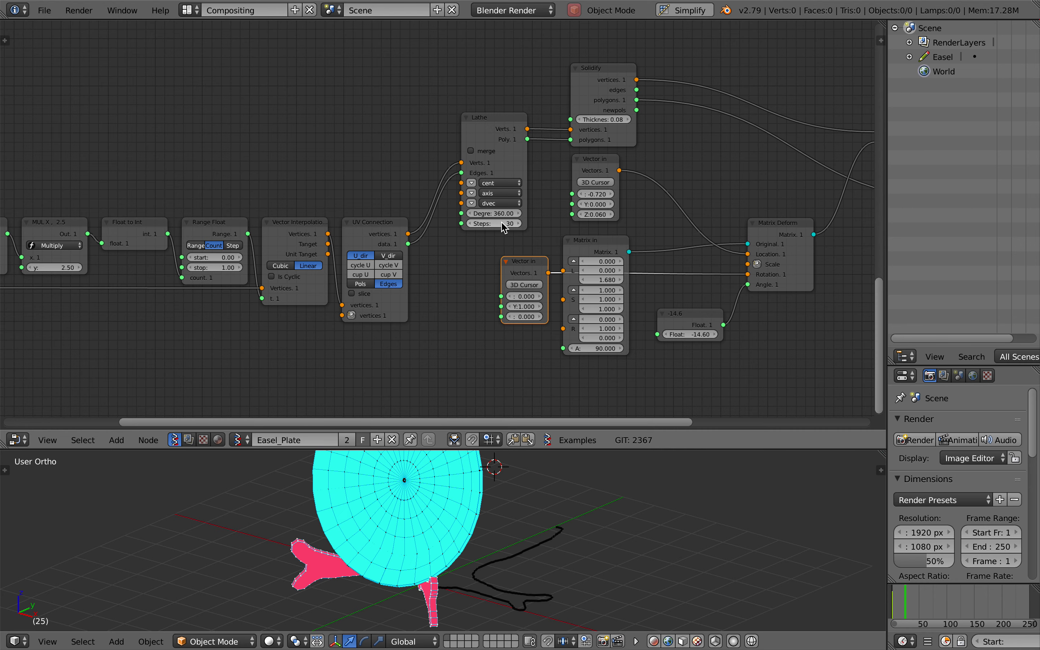
pyautogui.keyDown('ctrl'); pyautogui.scroll(-5, 474, 247); pyautogui.keyUp('ctrl')
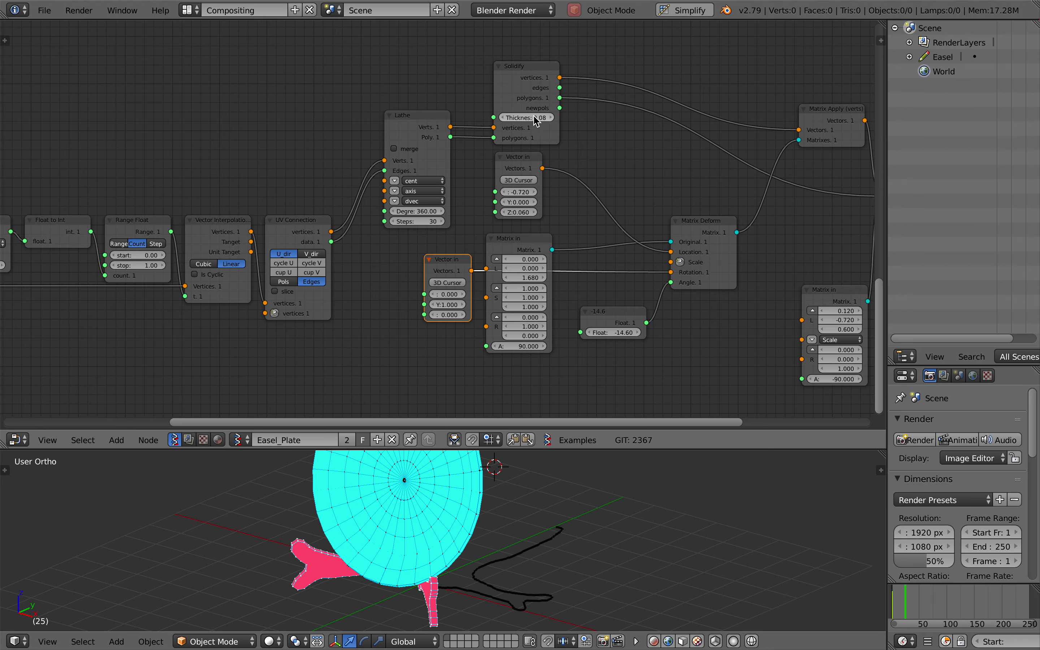
pyautogui.moveTo(536, 121); pyautogui.dragTo(563, 121)
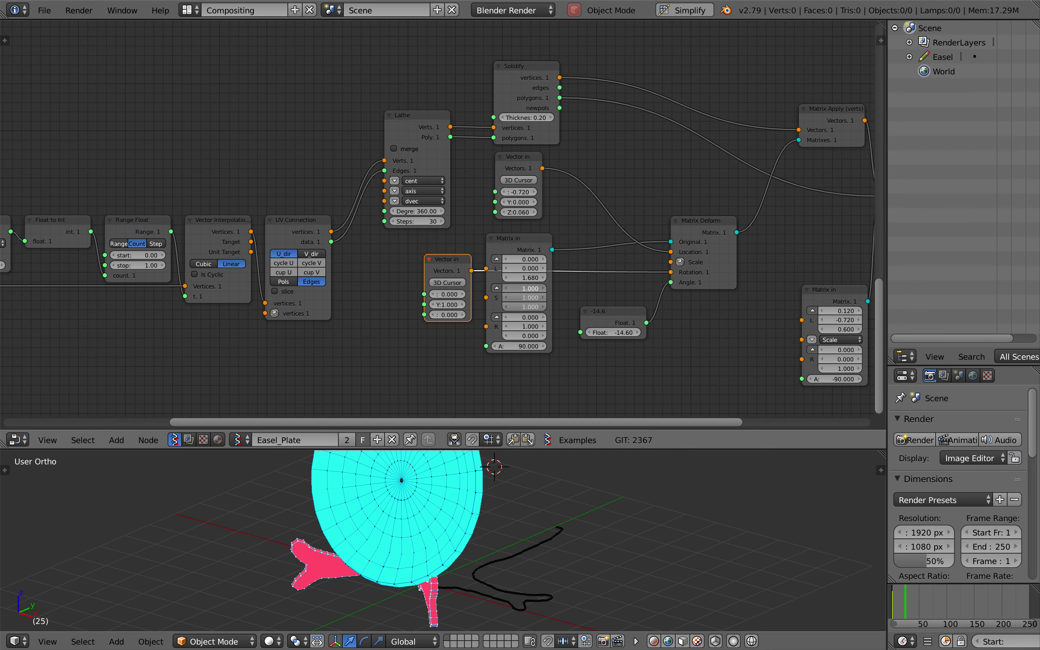
pyautogui.moveTo(524, 289)
pyautogui.mouseDown()
pyautogui.moveTo(543, 289)
pyautogui.moveTo(515, 288)
pyautogui.mouseUp()
pyautogui.press('Escape')
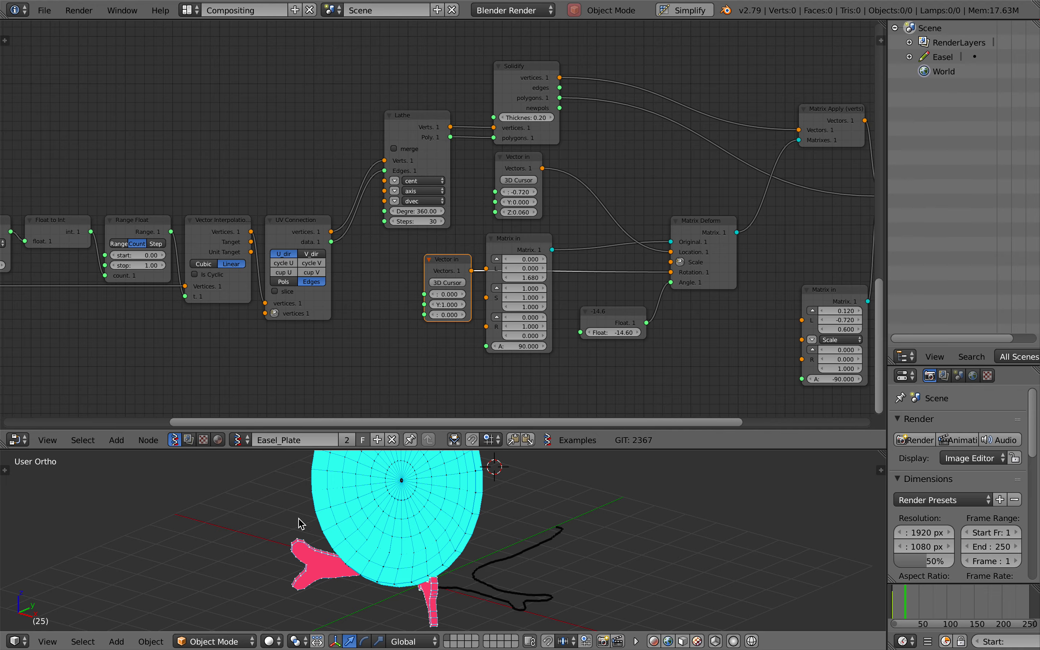
# View the thickened plate on its easel from the front and enlarge the 3D view over the node editor
pyautogui.hscroll(3, 284, 514)
pyautogui.hscroll(-10, 285, 515)
pyautogui.hscroll(8, 326, 238)
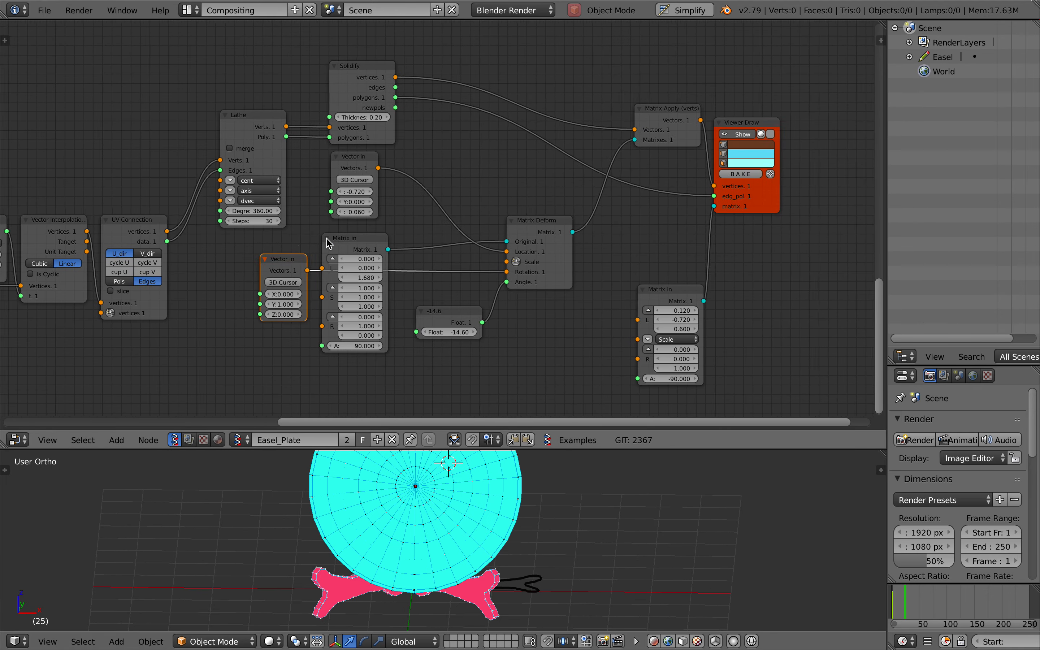
pyautogui.scroll(-4, 328, 240)
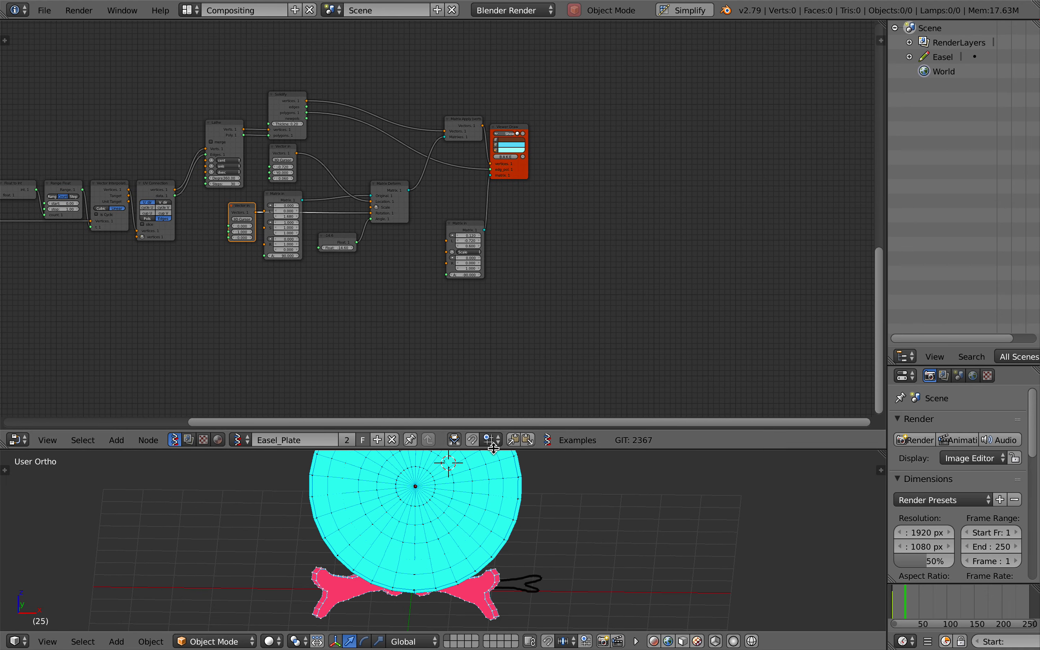
pyautogui.moveTo(493, 449); pyautogui.dragTo(492, 274)
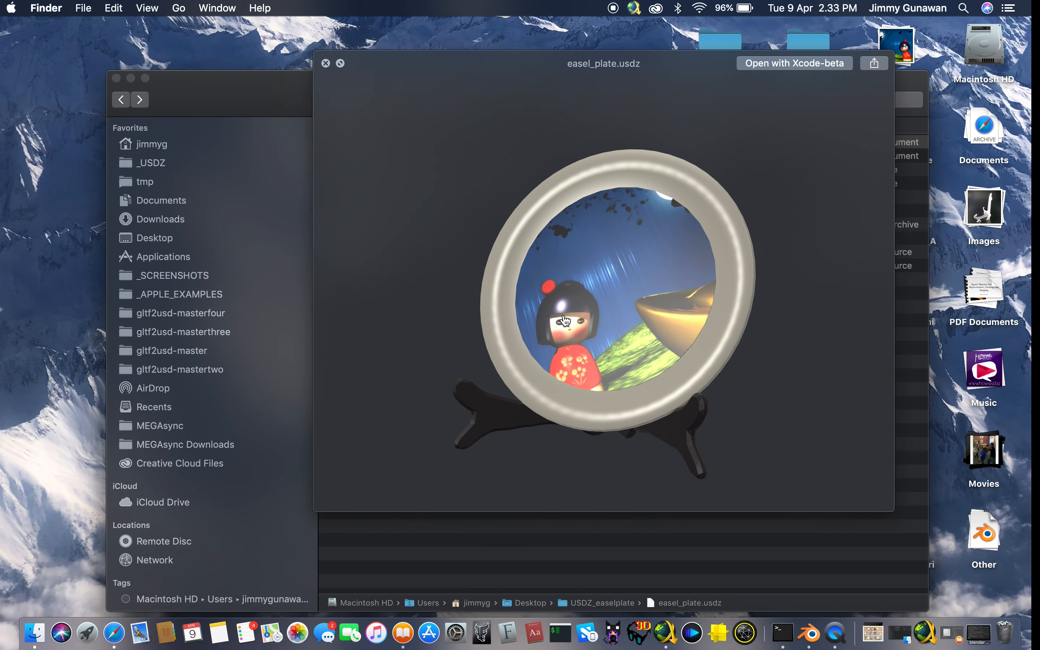
# Switch to the Finder preview of easel_plate.usdz and rotate the textured plate to face forward
pyautogui.moveTo(564, 318); pyautogui.dragTo(616, 326)
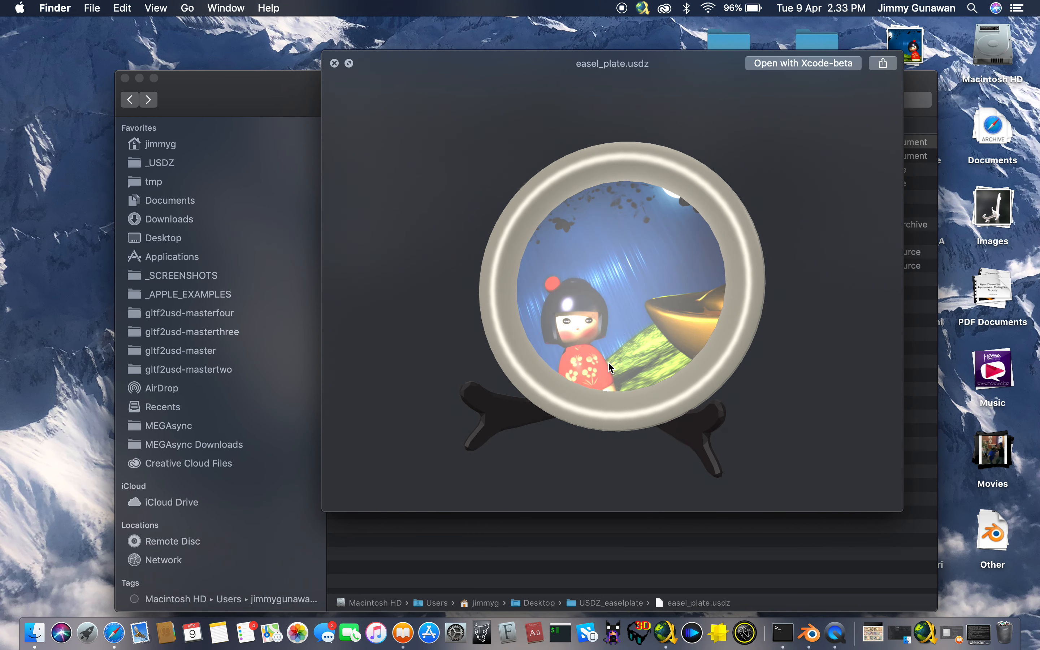
# Rotate the textured plate in the easel_plate.usdz preview to examine it from slightly different angles
pyautogui.hscroll(4, 632, 334)
pyautogui.hscroll(-5, 633, 335)
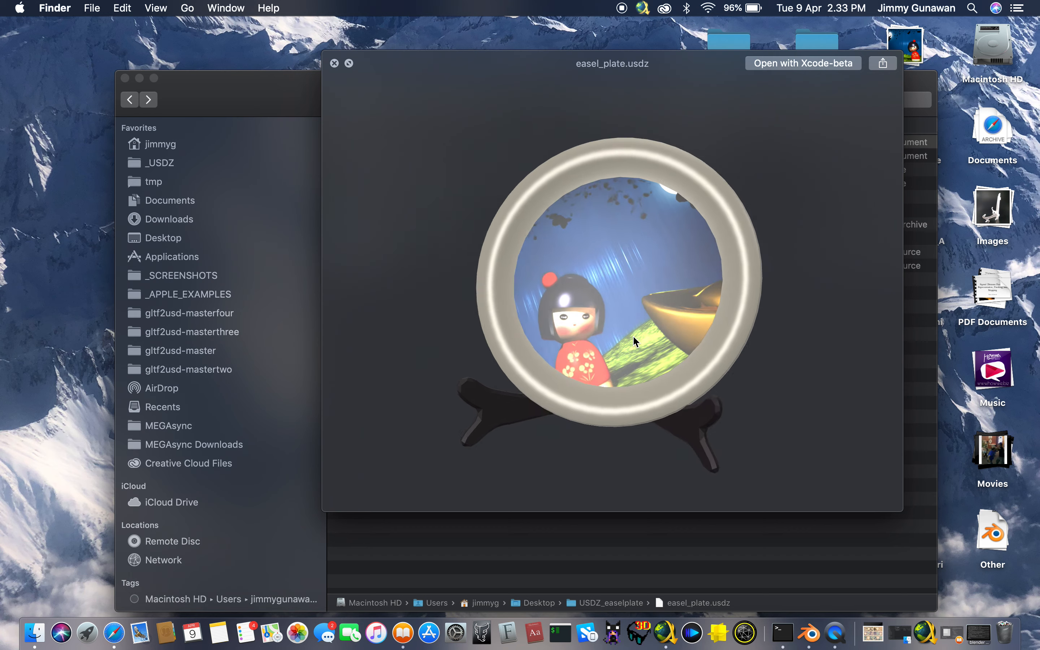
pyautogui.moveTo(632, 334); pyautogui.dragTo(680, 293)
pyautogui.click(292, 99)
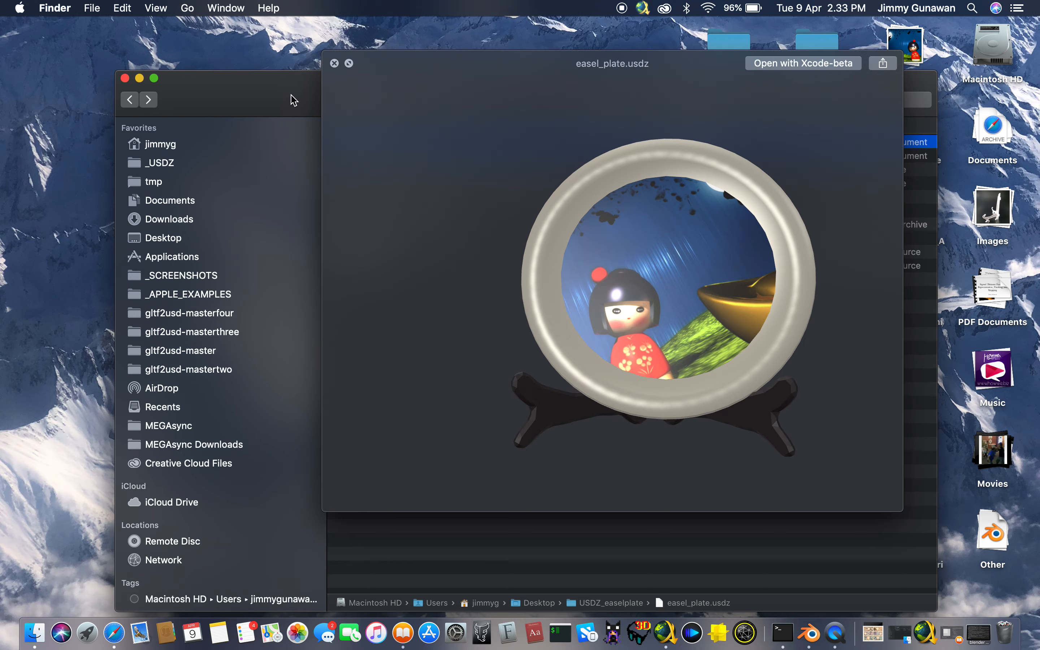
# Switch back to Blender and bake the Easel_Plate node tree into mesh objects
pyautogui.hotkey('ctrl', 'Right')
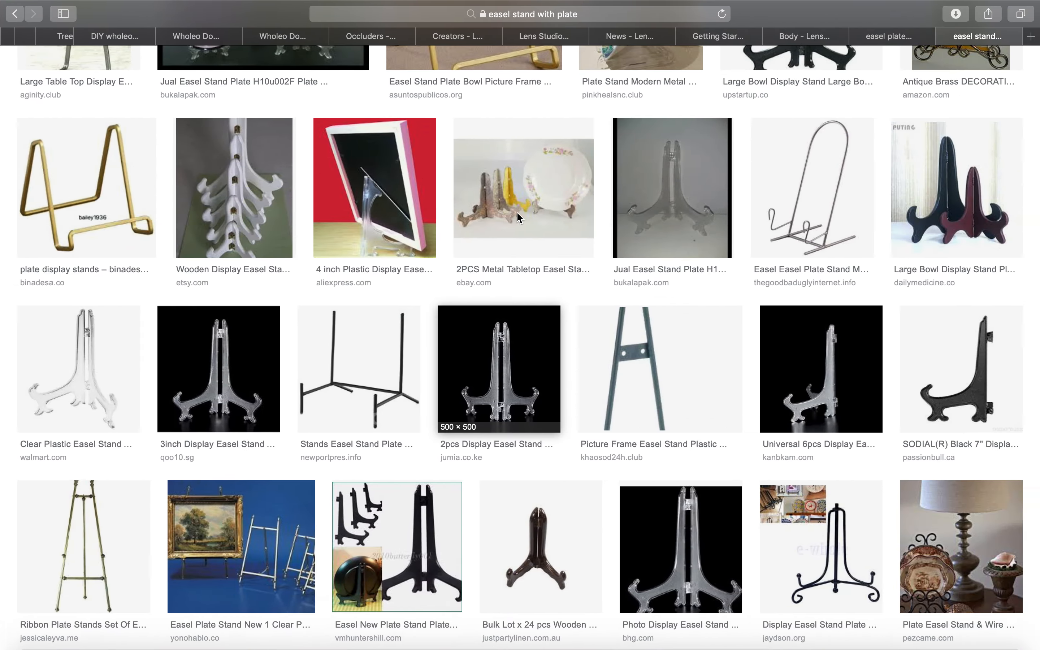
pyautogui.hotkey('ctrl', 'Right')
pyautogui.hscroll(5, 588, 372)
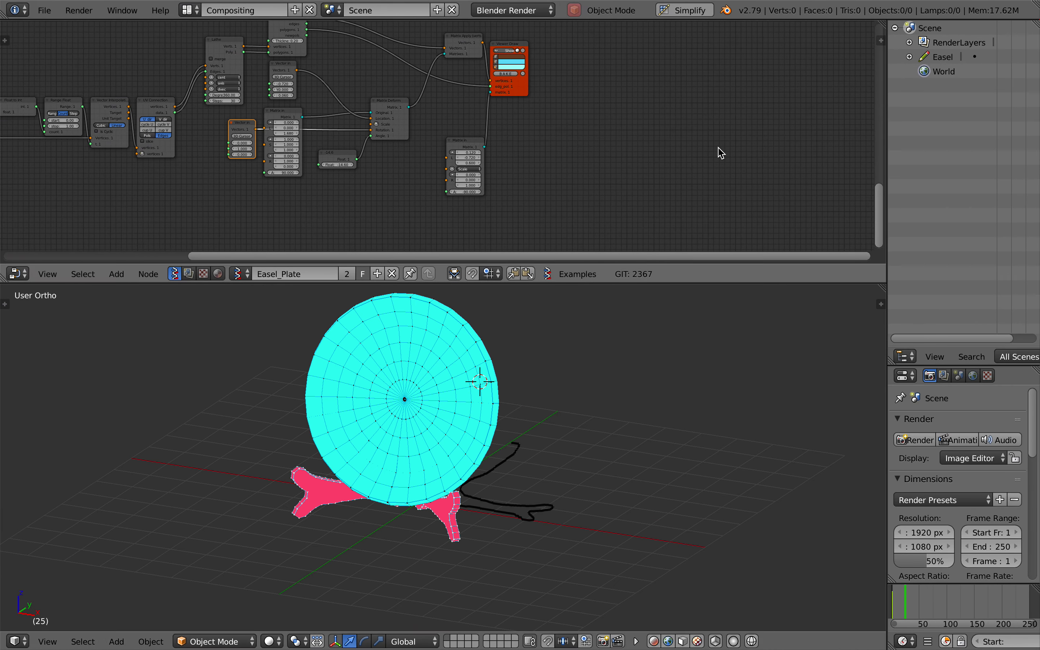
pyautogui.click(880, 39)
pyautogui.scroll(-15, 816, 172)
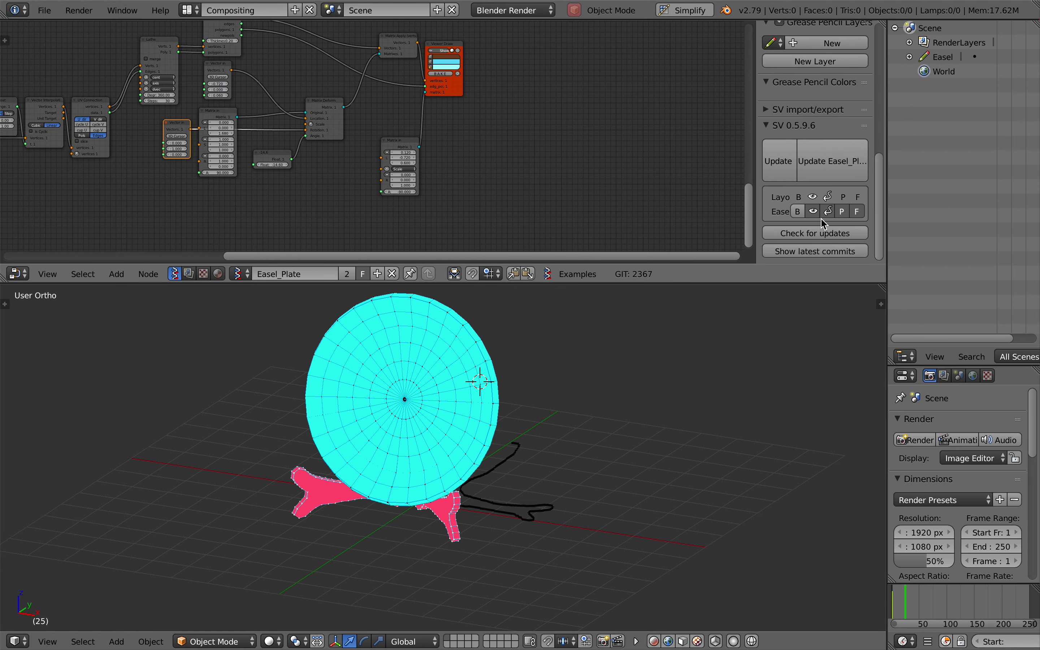
pyautogui.click(798, 212)
# Move the baked plate and easel beside the original node preview and compare the two from the front
pyautogui.press('g')
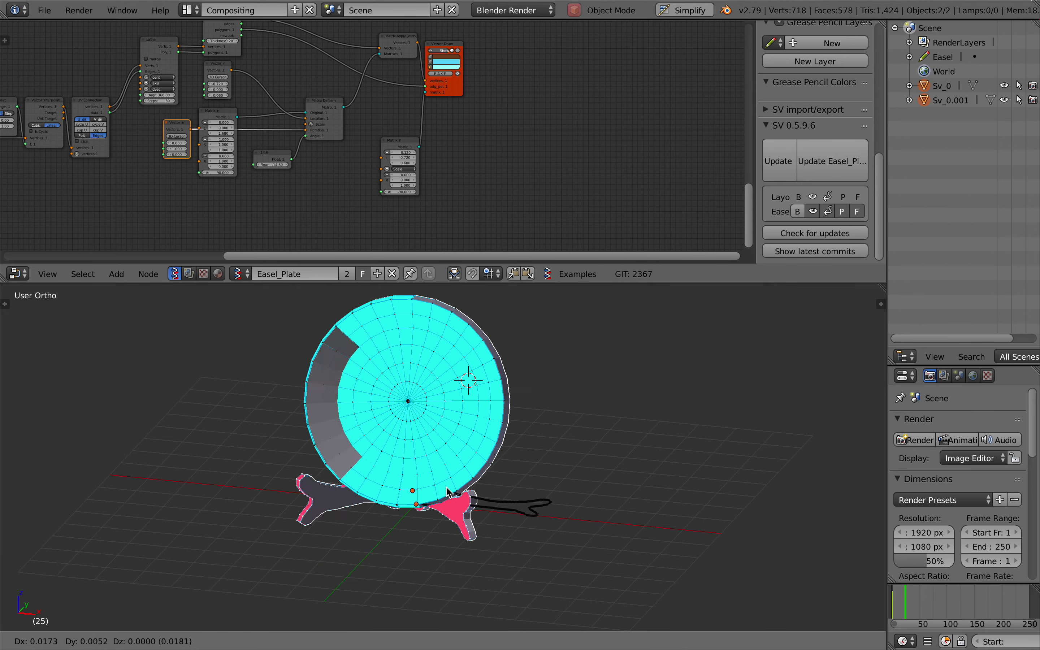
pyautogui.click(678, 490)
pyautogui.hscroll(5, 680, 491)
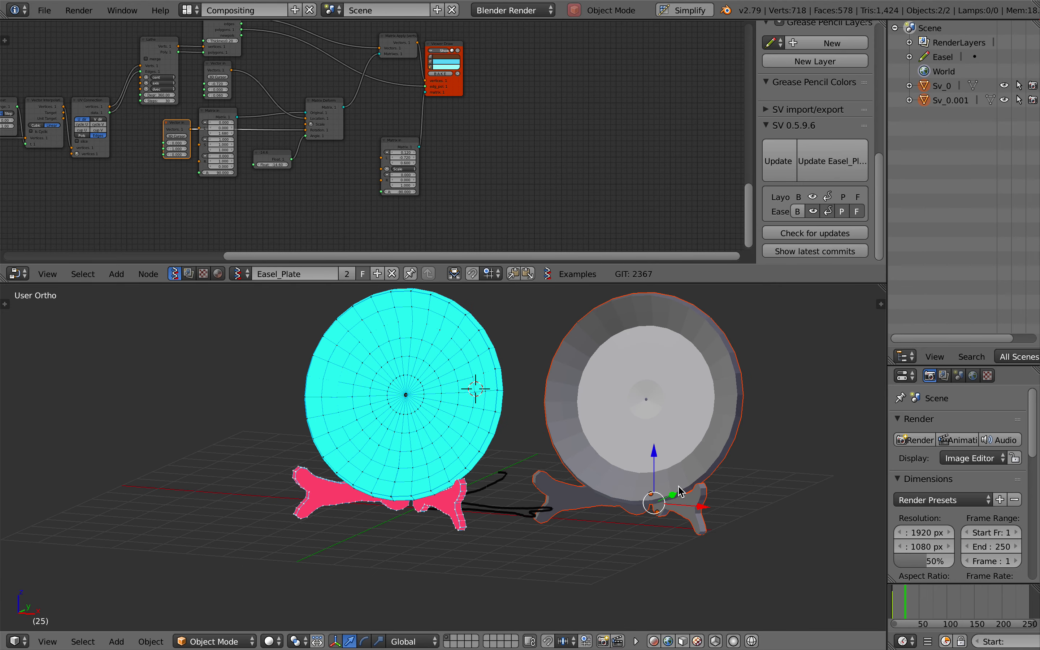
pyautogui.hscroll(3, 681, 491)
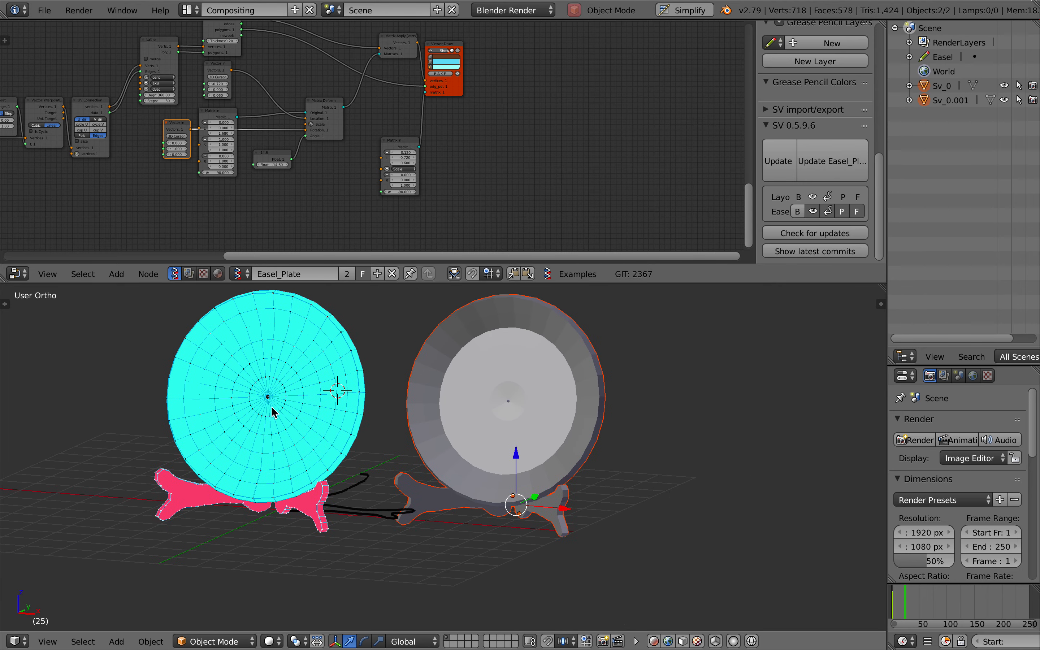
pyautogui.hscroll(-6, 287, 382)
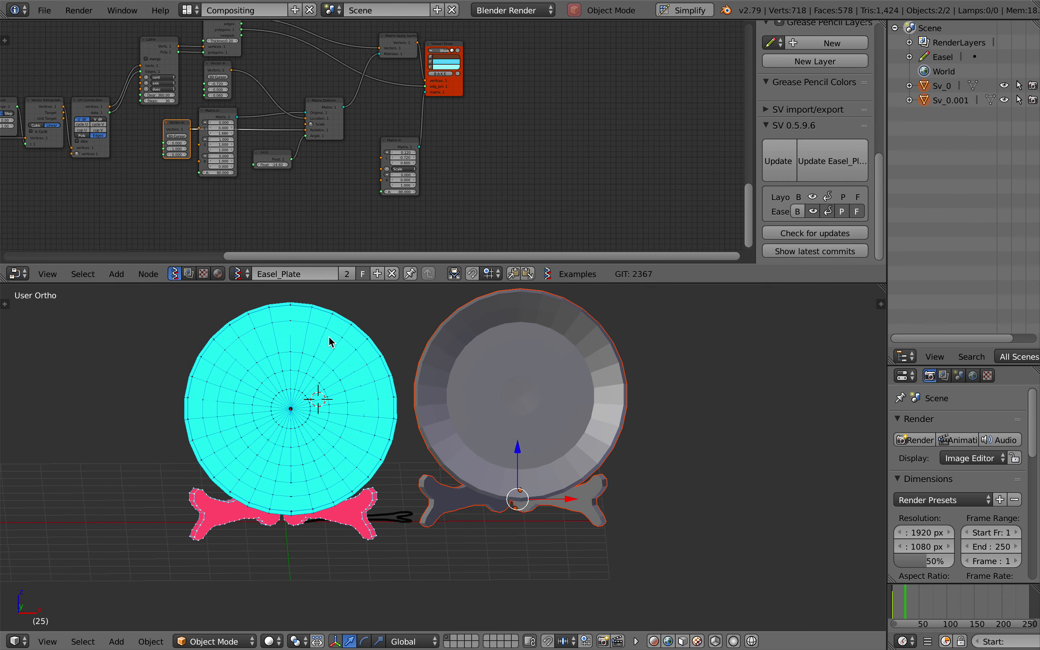
pyautogui.hscroll(-2, 265, 408)
pyautogui.hscroll(4, 264, 408)
pyautogui.scroll(3, 461, 399)
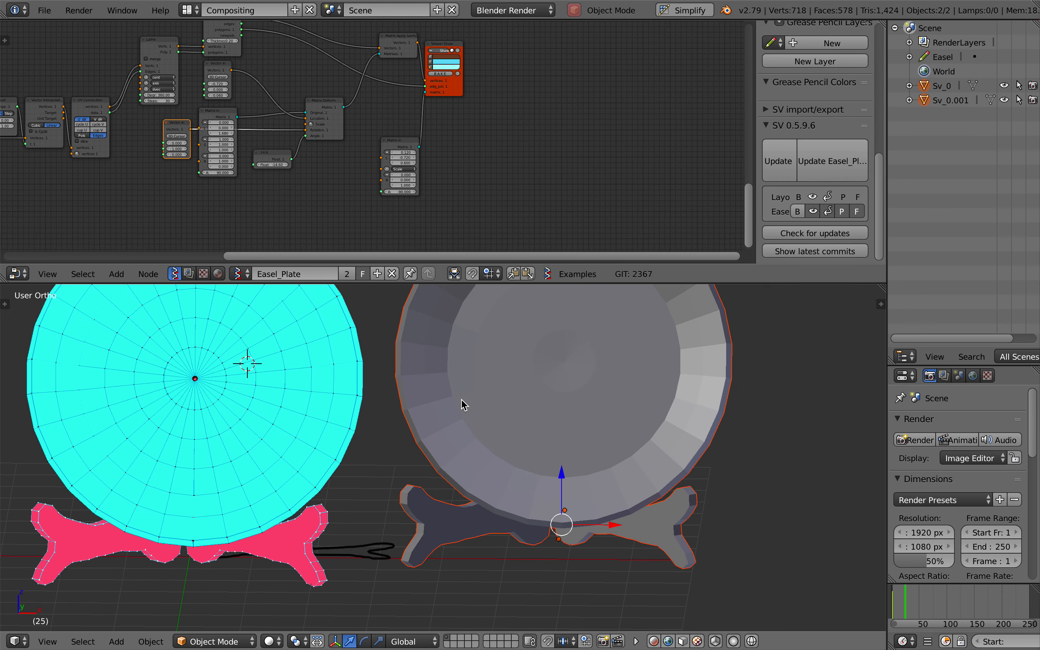
# Select the baked plate, check its mesh in Edit Mode, and smooth it with a level 2 subdivision surface
pyautogui.rightClick(581, 429)
pyautogui.press('Tab')
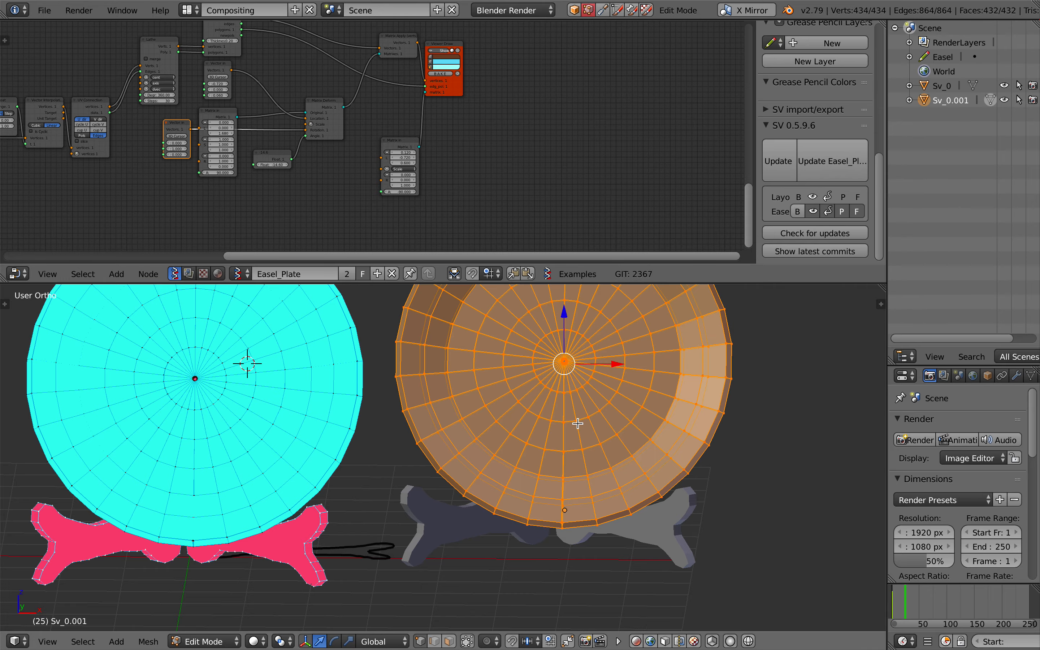
pyautogui.press('Tab')
pyautogui.hotkey('ctrl', '2')
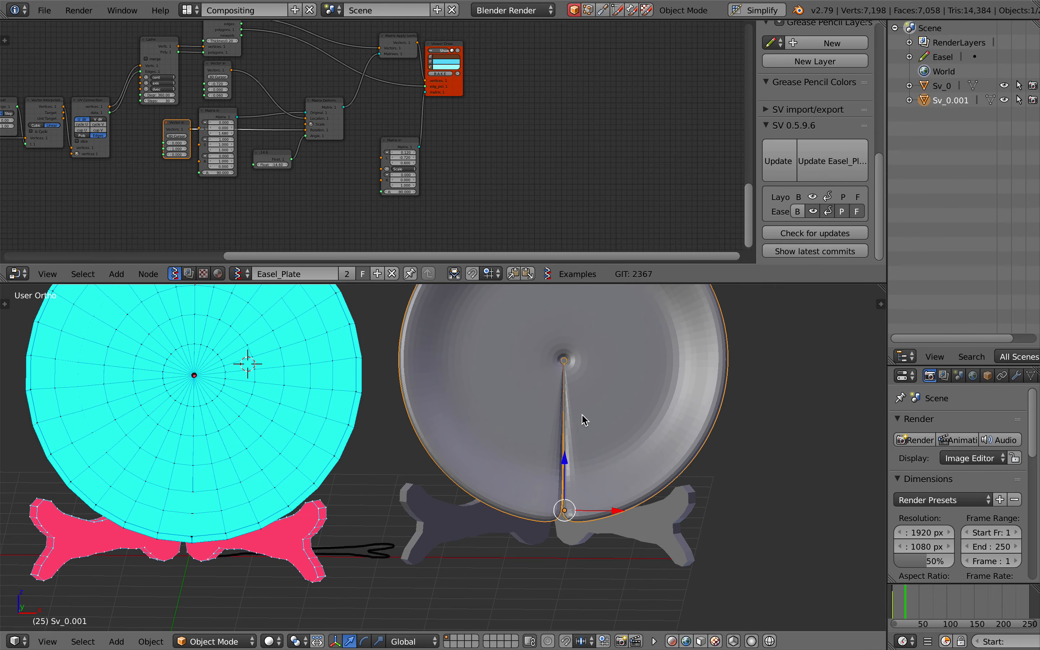
# Examine the seam and centre of the subdivided plate and the plate's Lathe and matrix node settings
pyautogui.scroll(-5, 582, 414)
pyautogui.hscroll(-4, 583, 414)
pyautogui.scroll(3, 582, 415)
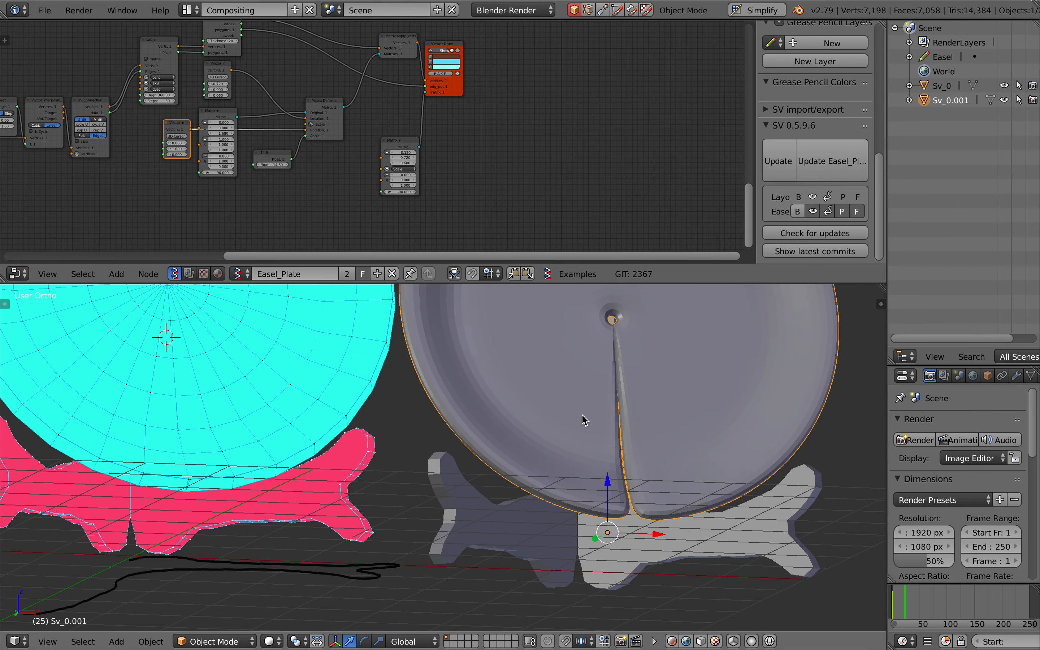
pyautogui.keyDown('shift'); pyautogui.scroll(5, 582, 415); pyautogui.keyUp('shift')
pyautogui.hscroll(3, 583, 416)
pyautogui.hscroll(-1, 267, 133)
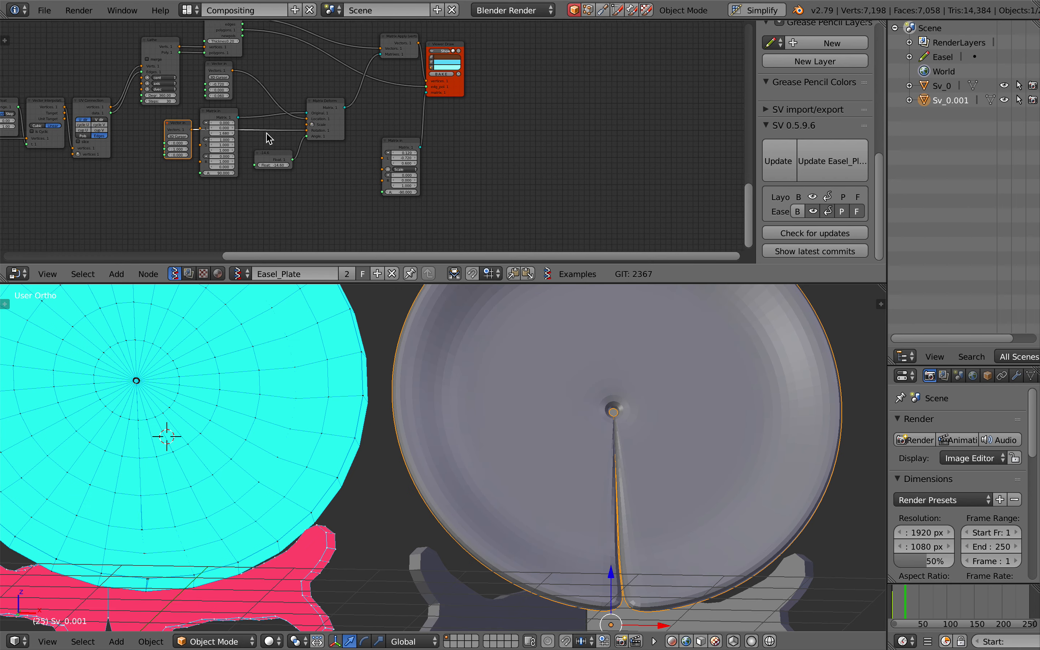
pyautogui.scroll(3, 267, 136)
pyautogui.hscroll(-1, 267, 135)
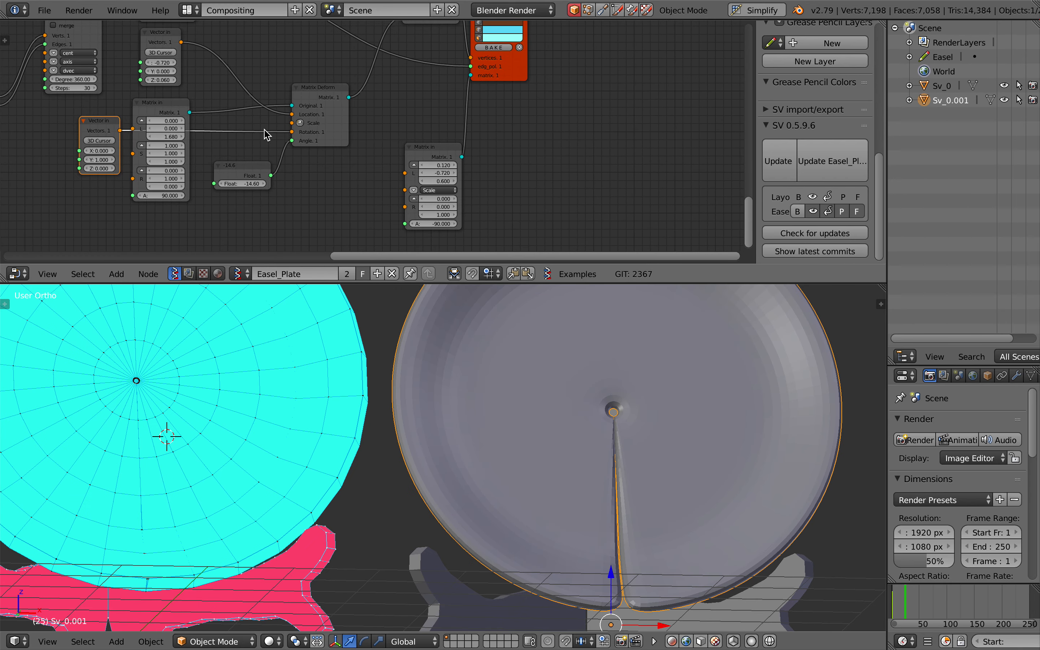
pyautogui.scroll(-1, 650, 414)
pyautogui.hscroll(4, 650, 413)
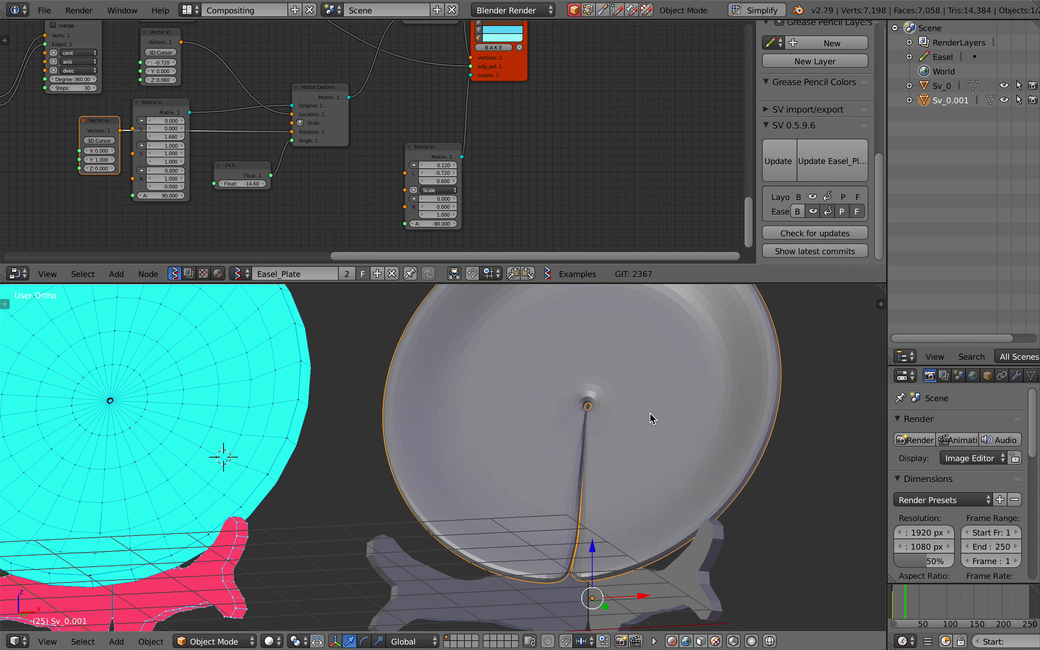
pyautogui.scroll(-3, 600, 478)
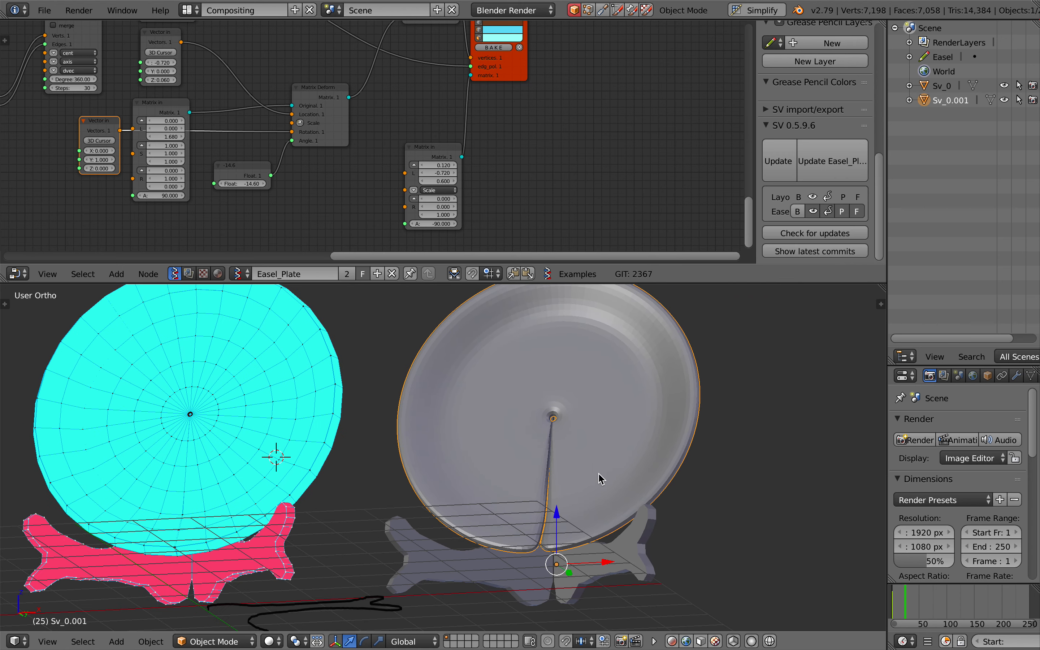
# Delete the baked plate and add a Bevel modifier to the baked easel stand
pyautogui.press('x')
pyautogui.click(601, 478)
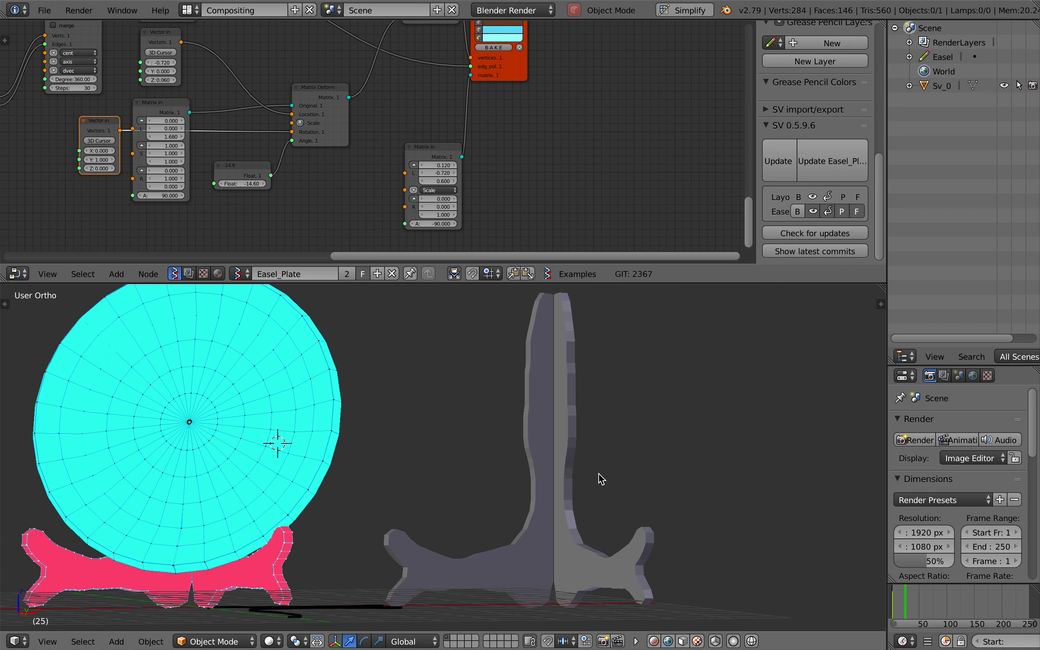
pyautogui.click(564, 442)
pyautogui.click(1017, 377)
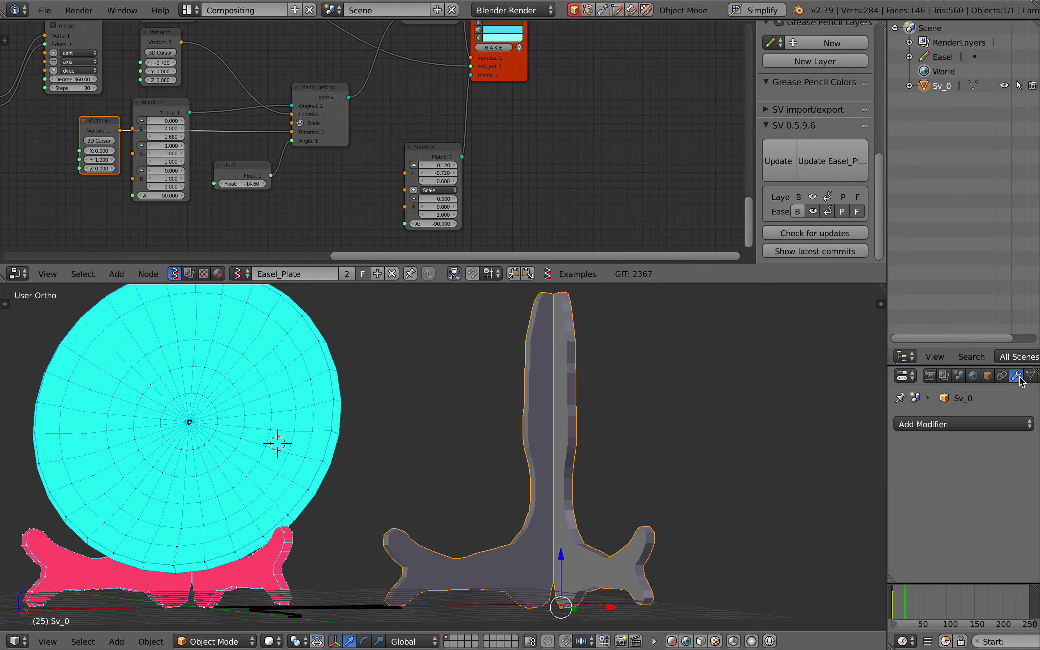
pyautogui.click(955, 423)
pyautogui.click(780, 188)
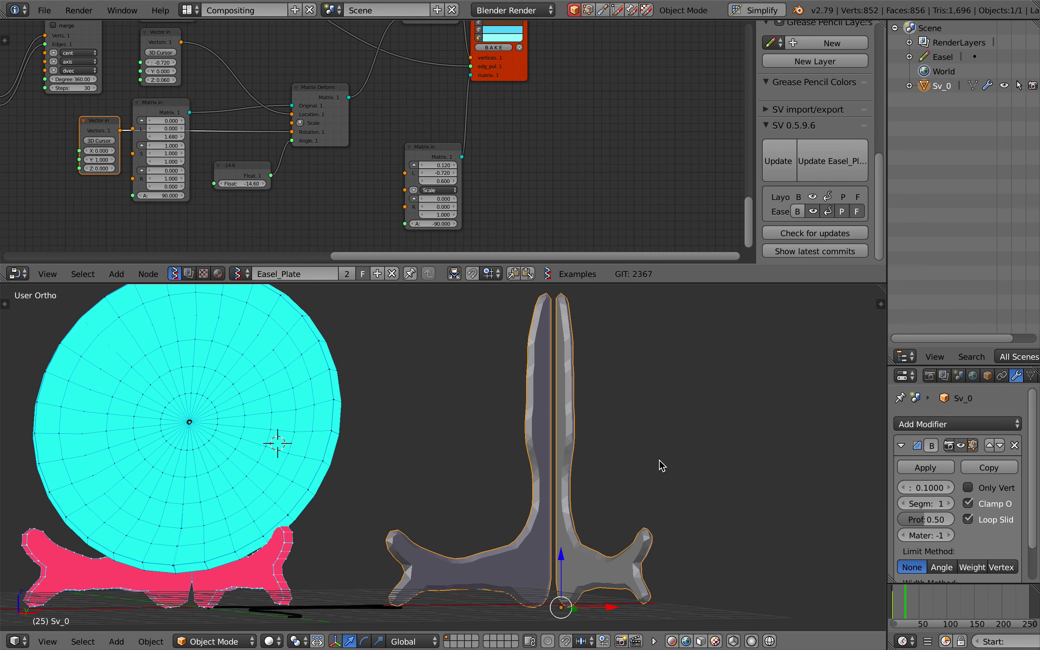
# Set the easel's bevel width to 0.0220 and check the edges from several angles
pyautogui.moveTo(926, 488); pyautogui.dragTo(892, 488)
pyautogui.scroll(-5, 563, 521)
pyautogui.hscroll(3, 562, 521)
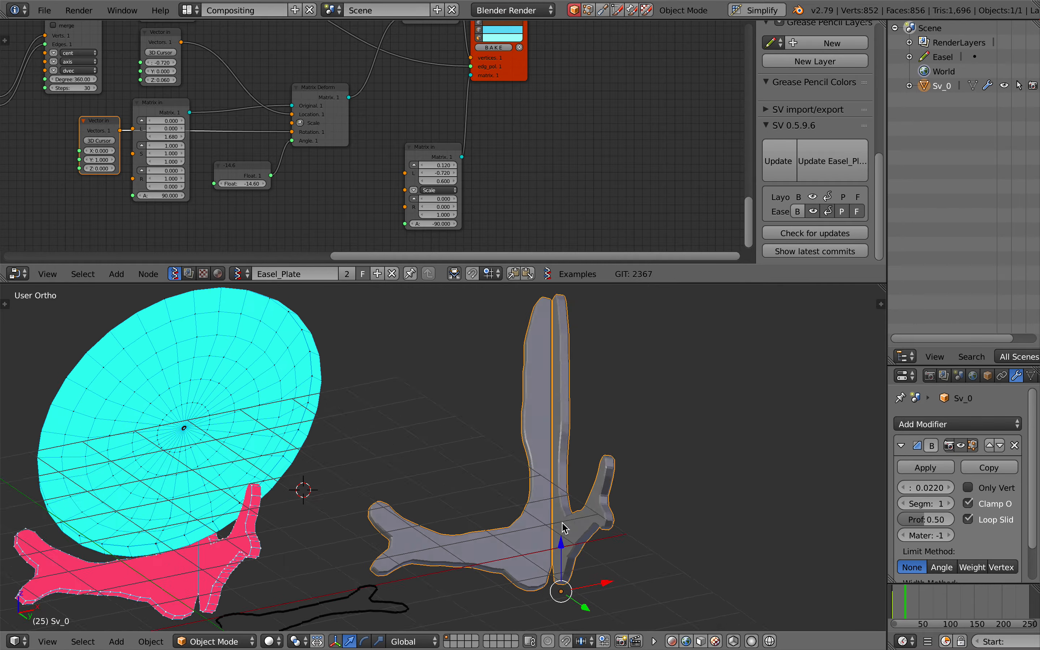
pyautogui.hscroll(-20, 562, 522)
pyautogui.hscroll(-6, 562, 521)
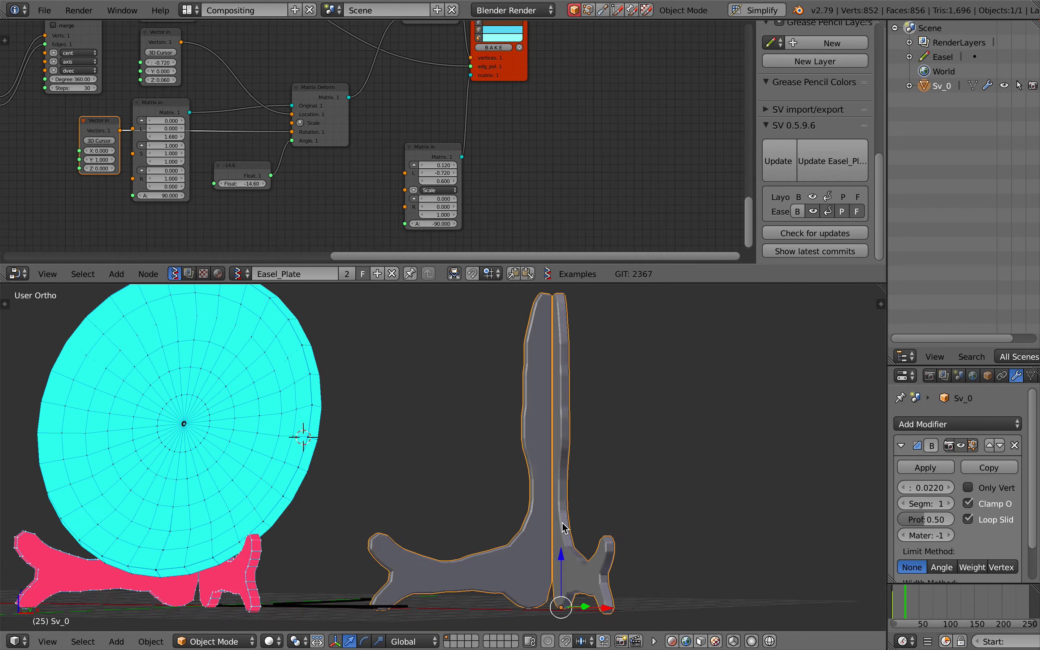
pyautogui.hscroll(-3, 583, 518)
pyautogui.hscroll(-10, 583, 518)
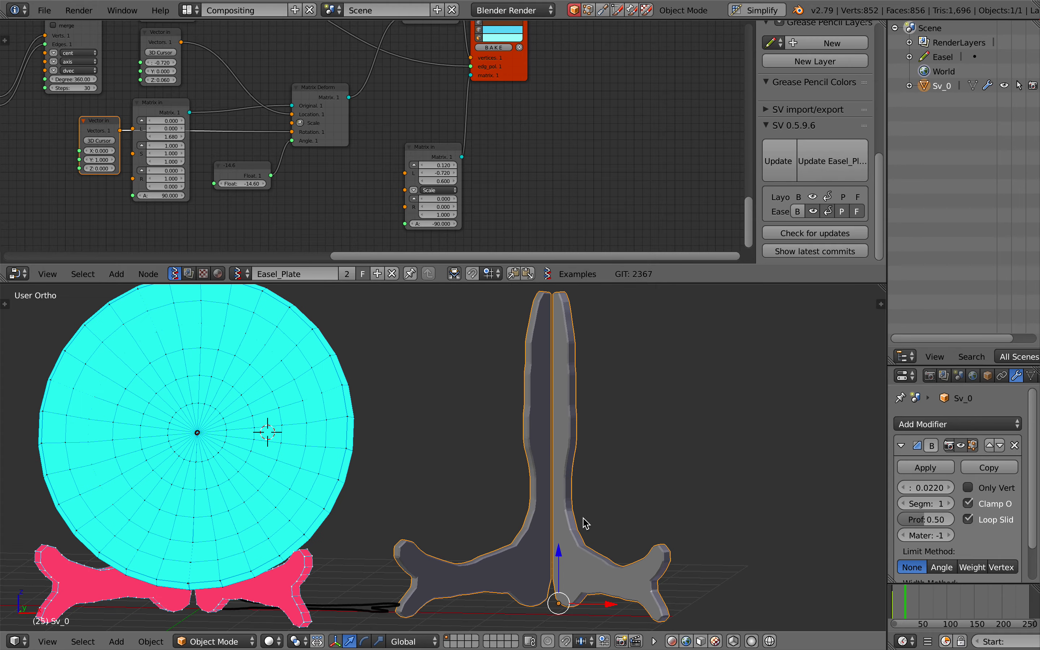
# Switch to Safari and browse the "easel stand with plate" image results for reference stands
pyautogui.hotkey('ctrl', 'Left')
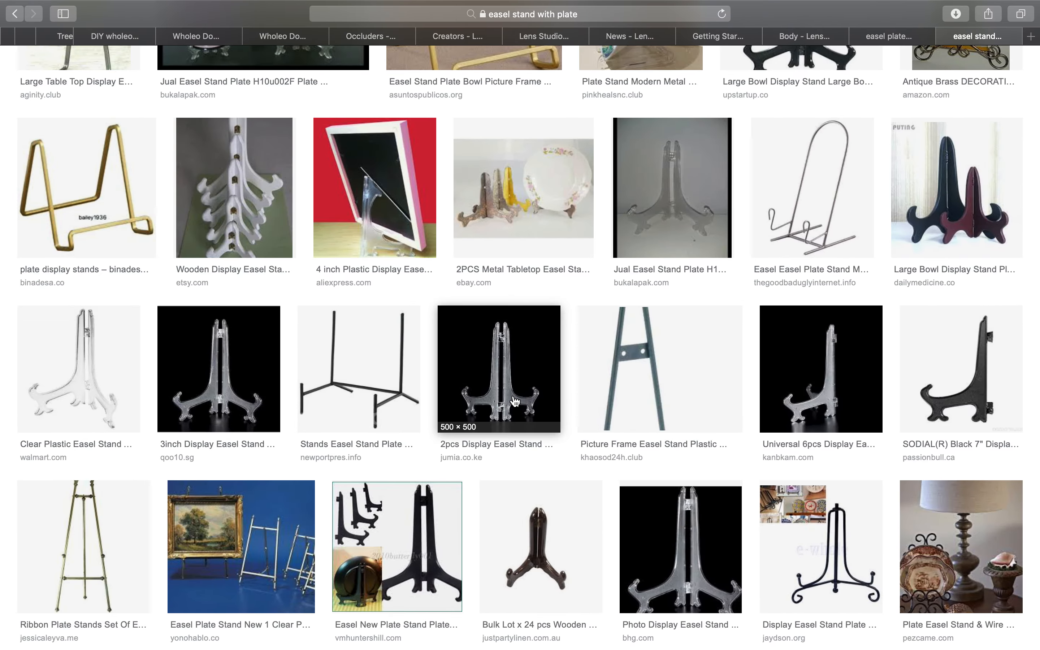
pyautogui.scroll(5, 515, 401)
pyautogui.scroll(10, 514, 400)
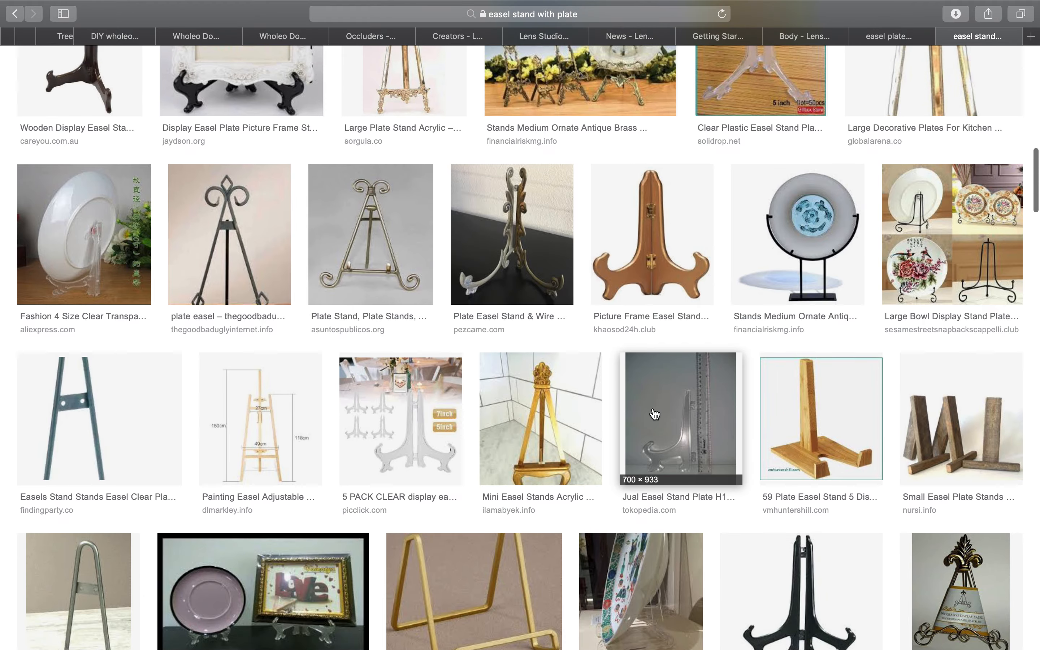
pyautogui.scroll(-9, 656, 318)
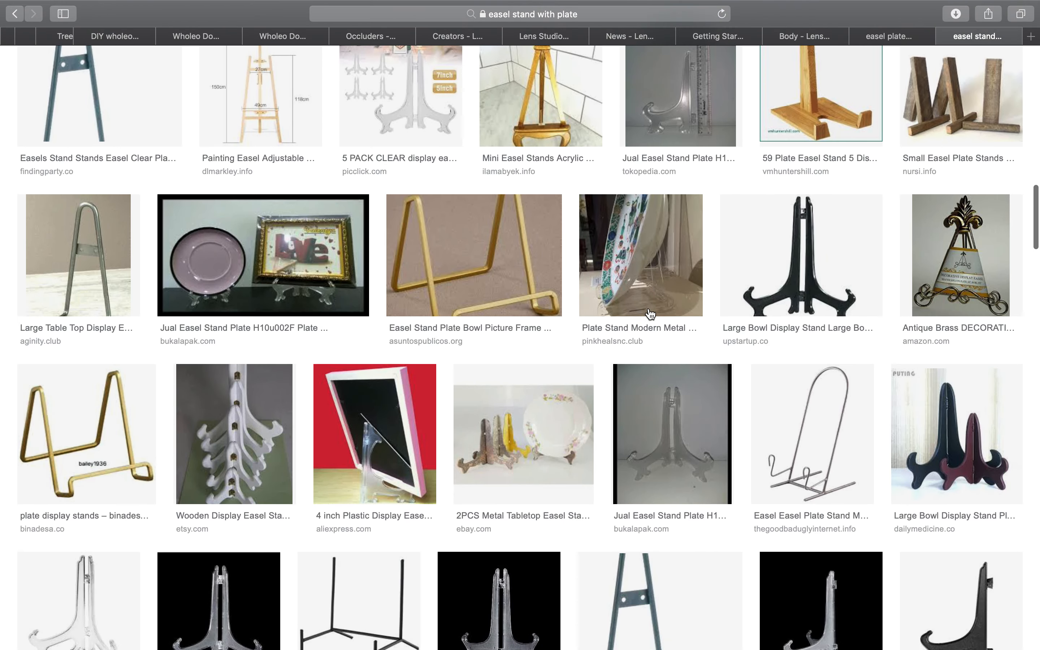
pyautogui.scroll(-10, 554, 400)
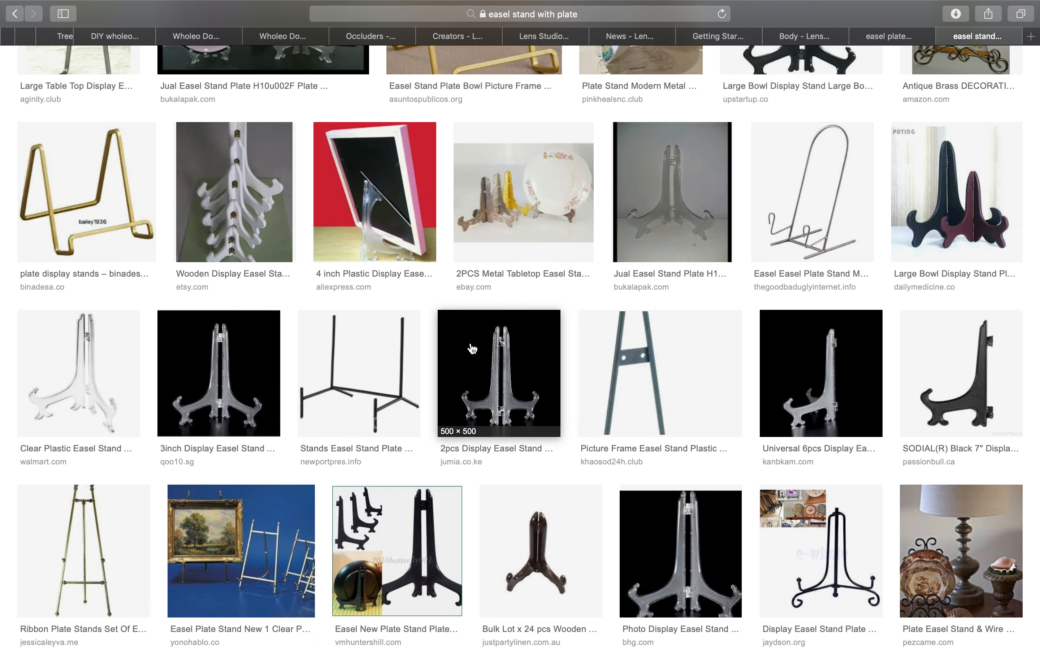
pyautogui.scroll(-1, 473, 349)
# Return to Blender and inspect the bevelled easel and the grease pencil profile from the side and above
pyautogui.hotkey('ctrl', 'Right')
pyautogui.scroll(10, 473, 458)
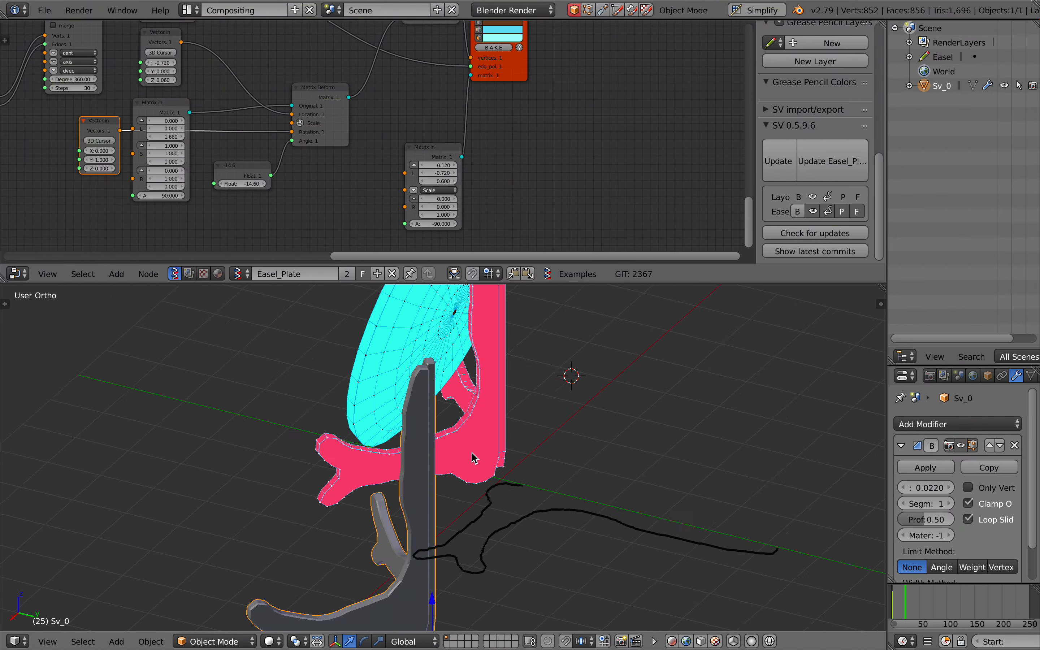
pyautogui.hscroll(-8, 473, 458)
pyautogui.scroll(10, 472, 458)
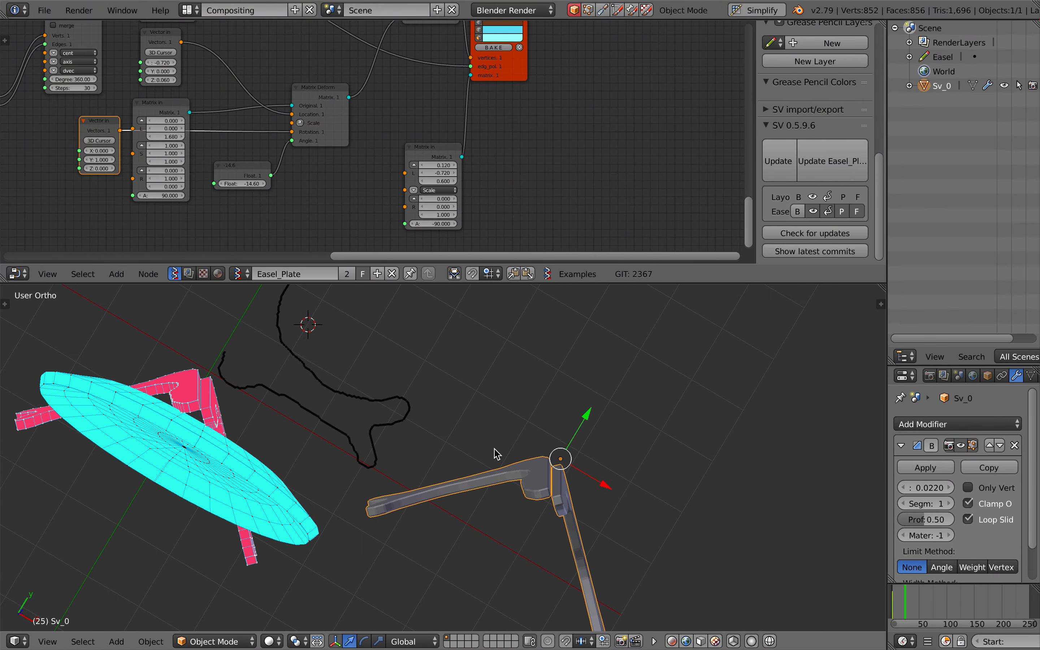
pyautogui.scroll(-5, 494, 454)
pyautogui.hscroll(-3, 497, 453)
pyautogui.keyDown('shift'); pyautogui.hscroll(-3, 497, 453); pyautogui.keyUp('shift')
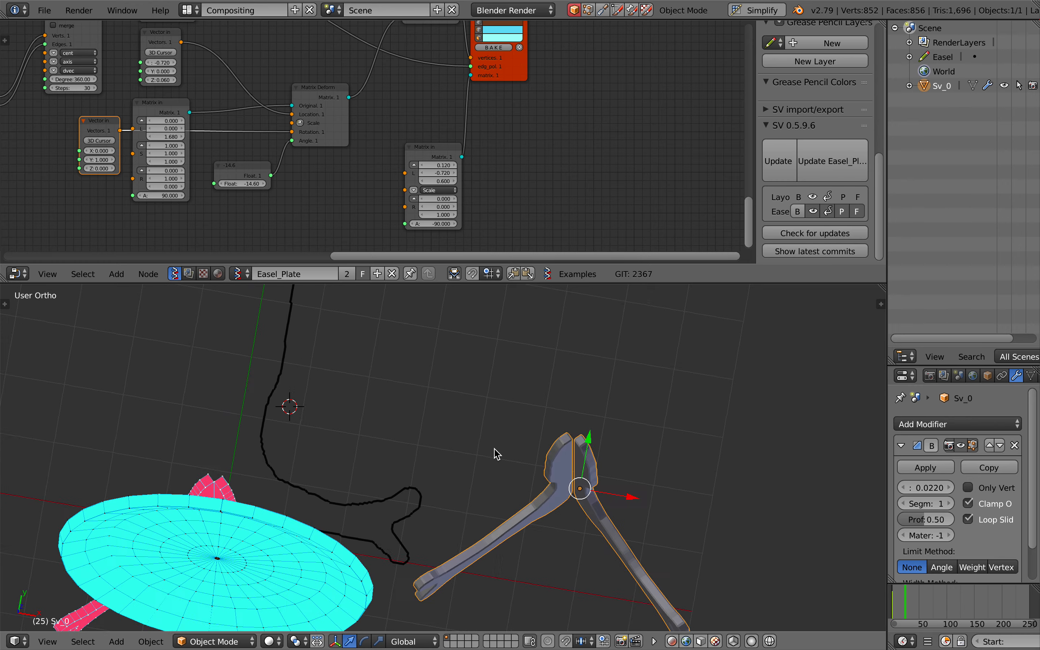
pyautogui.hscroll(-5, 497, 453)
# Set the 3D view to Top and enlarge it over the node editor to show the full grease pencil profile
pyautogui.click(47, 642)
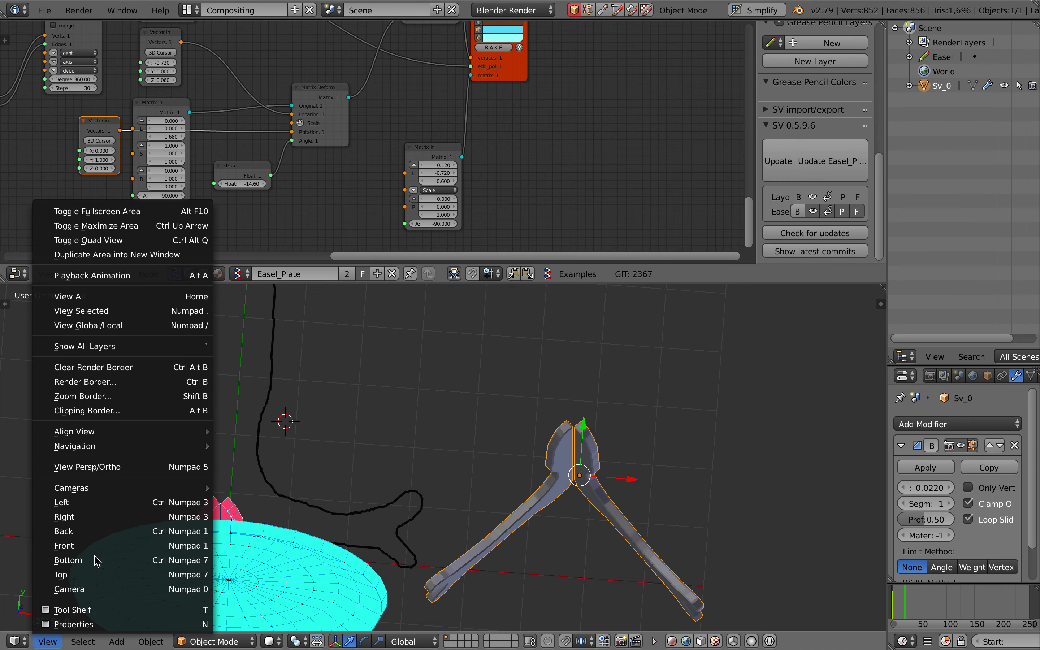
pyautogui.click(98, 576)
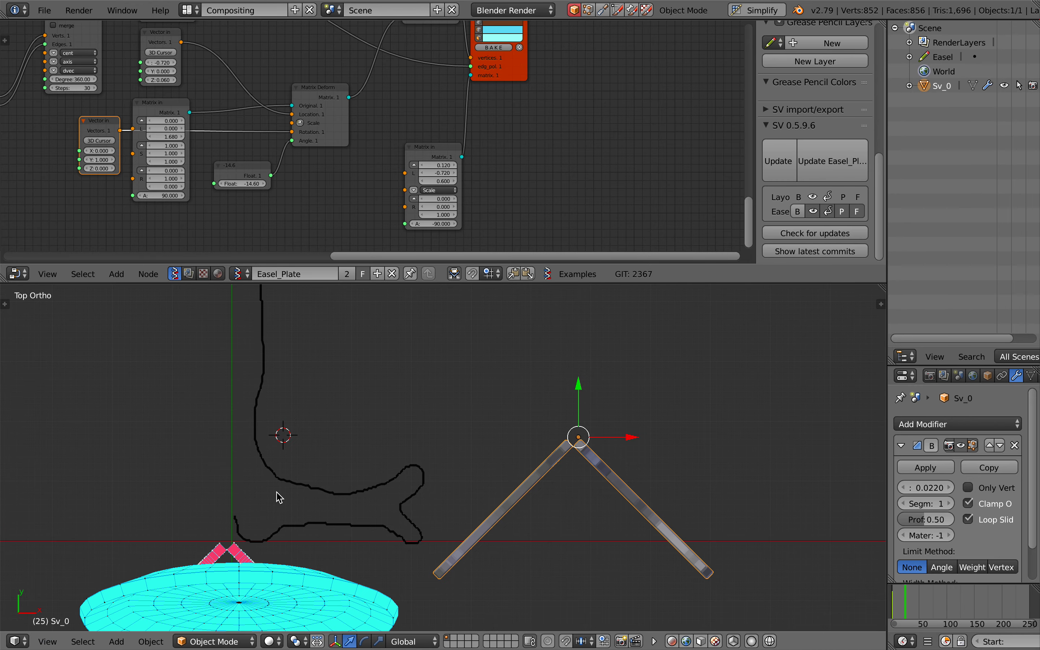
pyautogui.scroll(-1, 276, 497)
pyautogui.moveTo(380, 290); pyautogui.dragTo(380, 219)
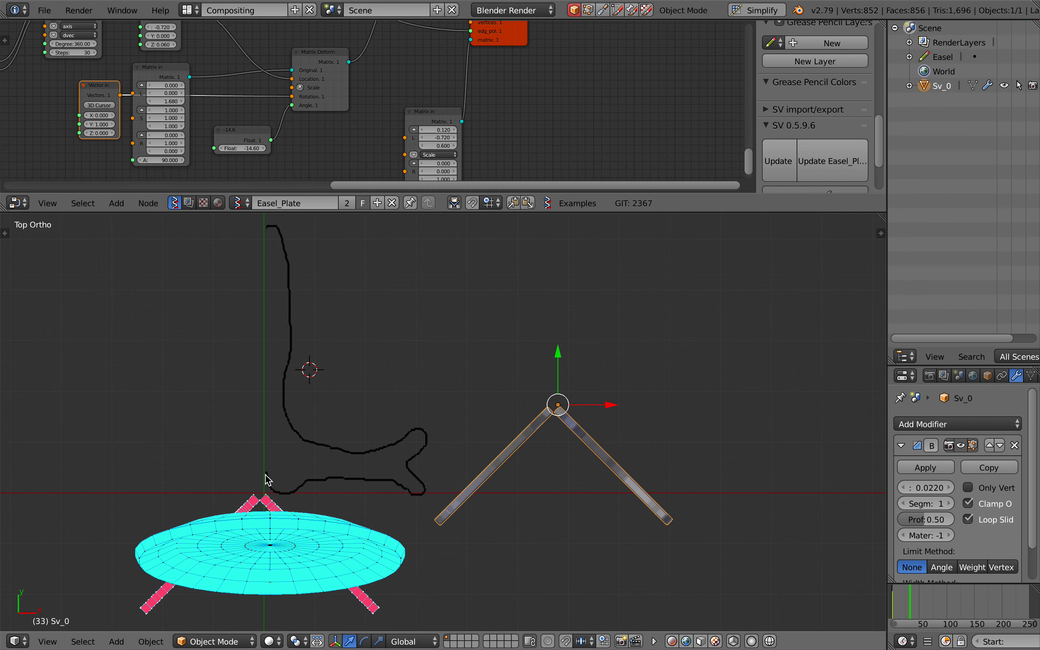
# Switch to Safari and look through the earlier easel stand image results for other stand designs
pyautogui.hotkey('ctrl', 'Left')
pyautogui.scroll(7, 522, 256)
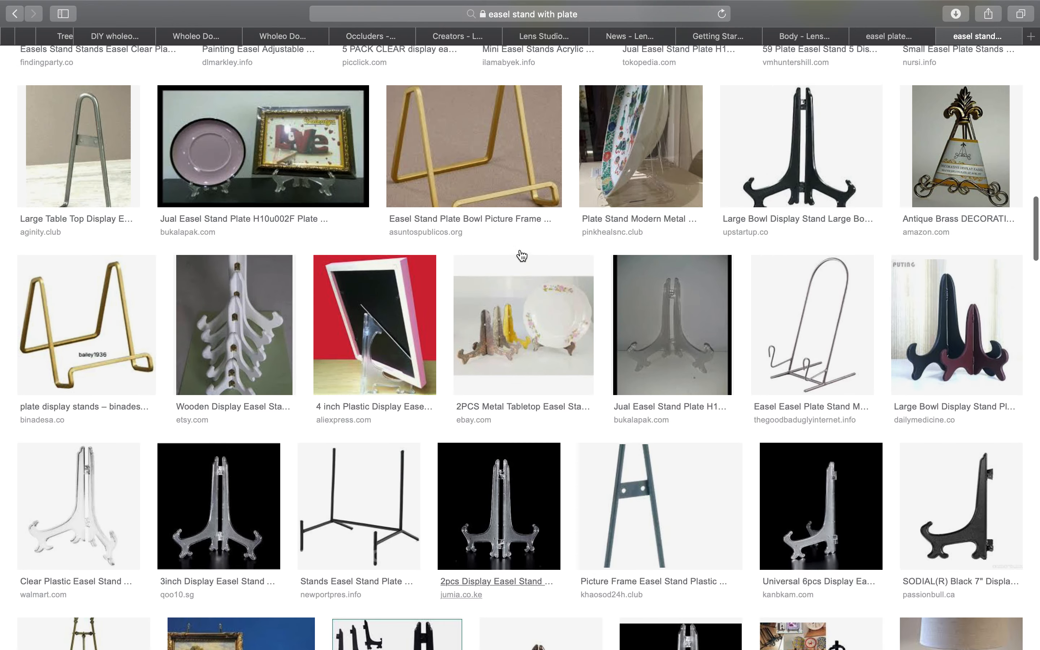
pyautogui.scroll(1, 522, 255)
pyautogui.scroll(15, 522, 255)
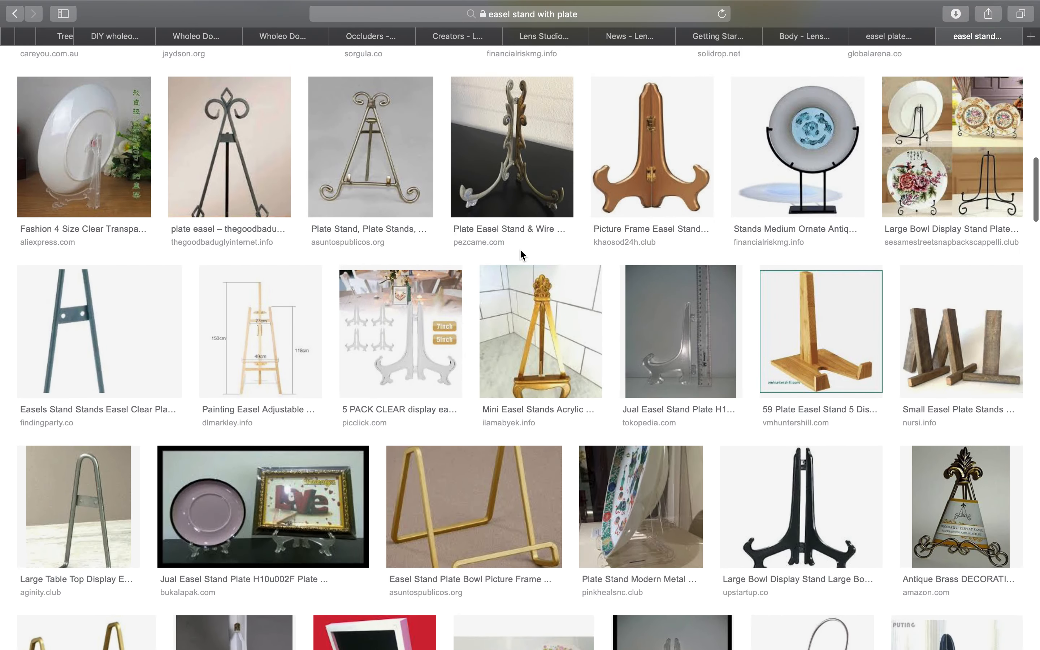
# Return to Blender, draw a new wavy freehand easel profile with Grease Pencil, and advance to frame 34
pyautogui.hotkey('ctrl', 'Right')
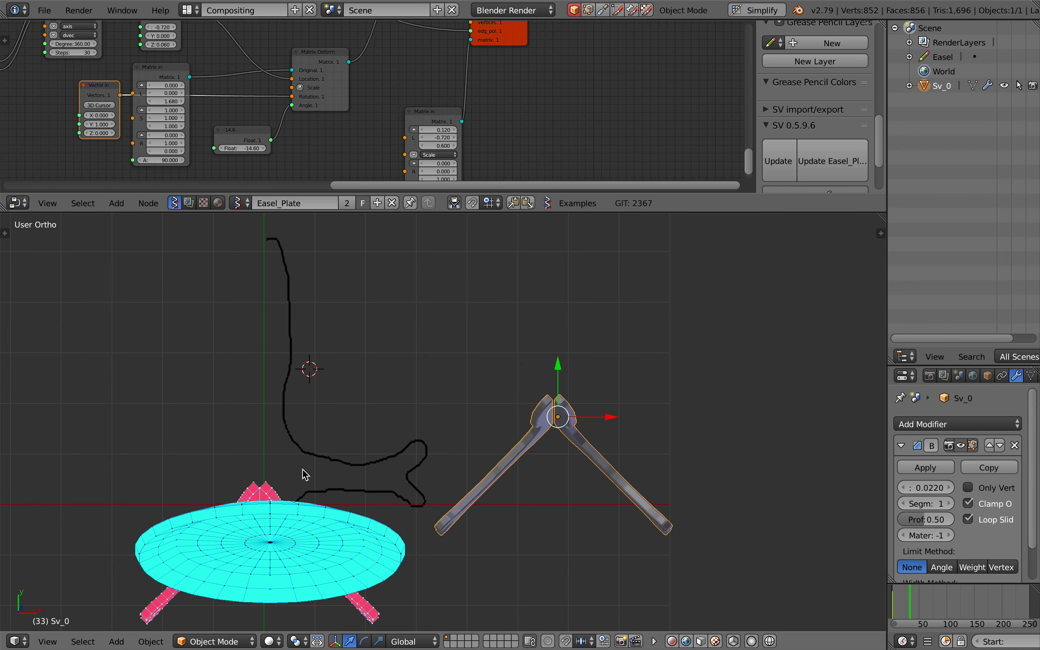
pyautogui.press('d')
pyautogui.click(265, 486)
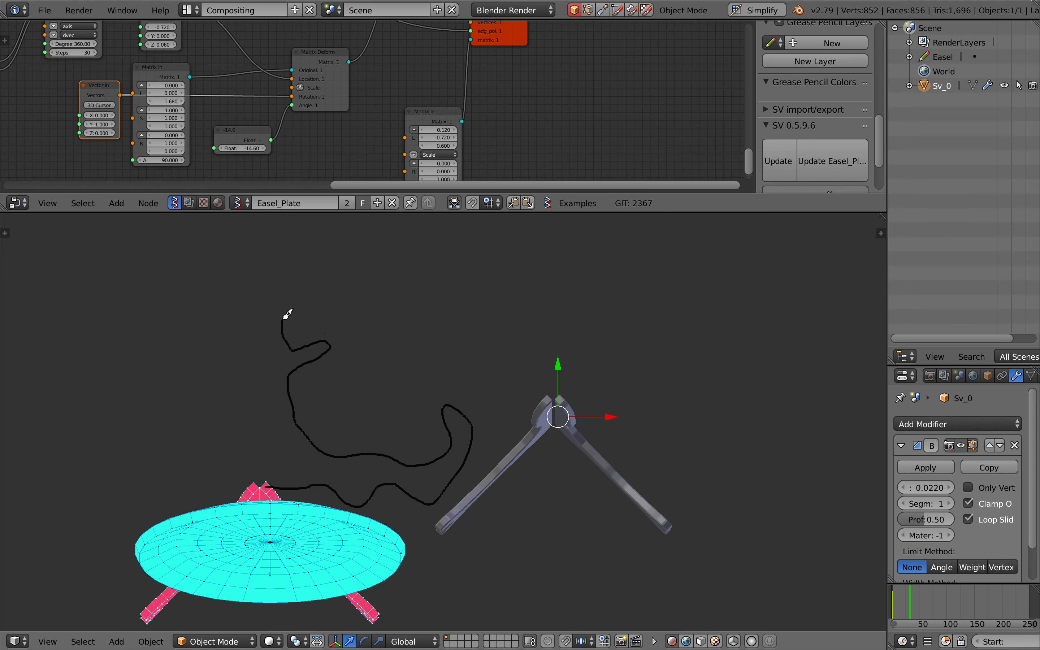
pyautogui.moveTo(264, 319); pyautogui.dragTo(262, 320)
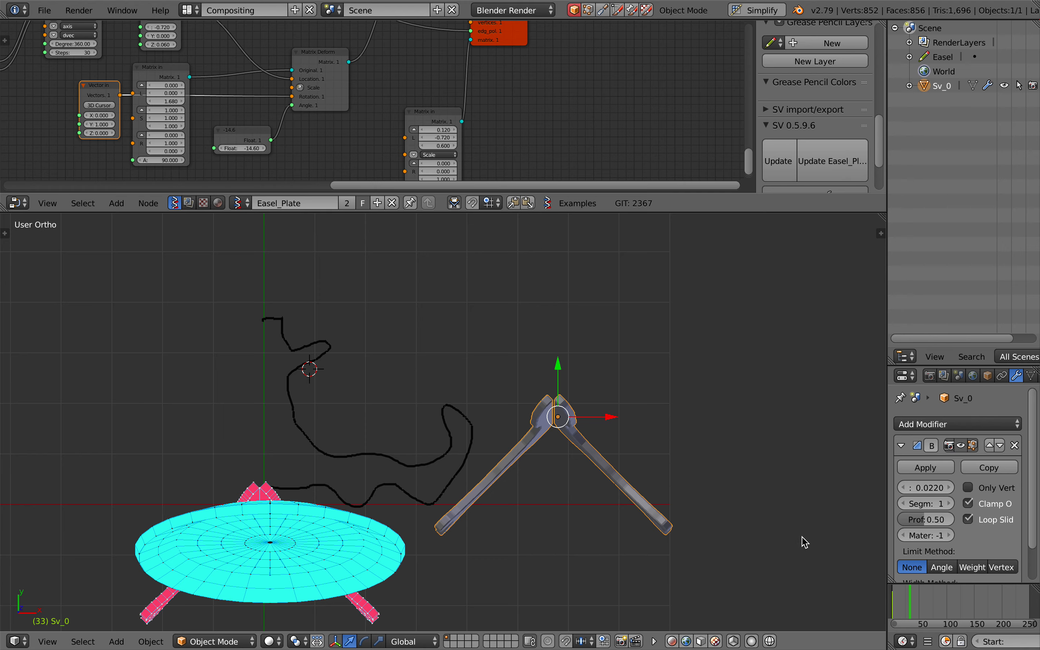
pyautogui.press('Right')
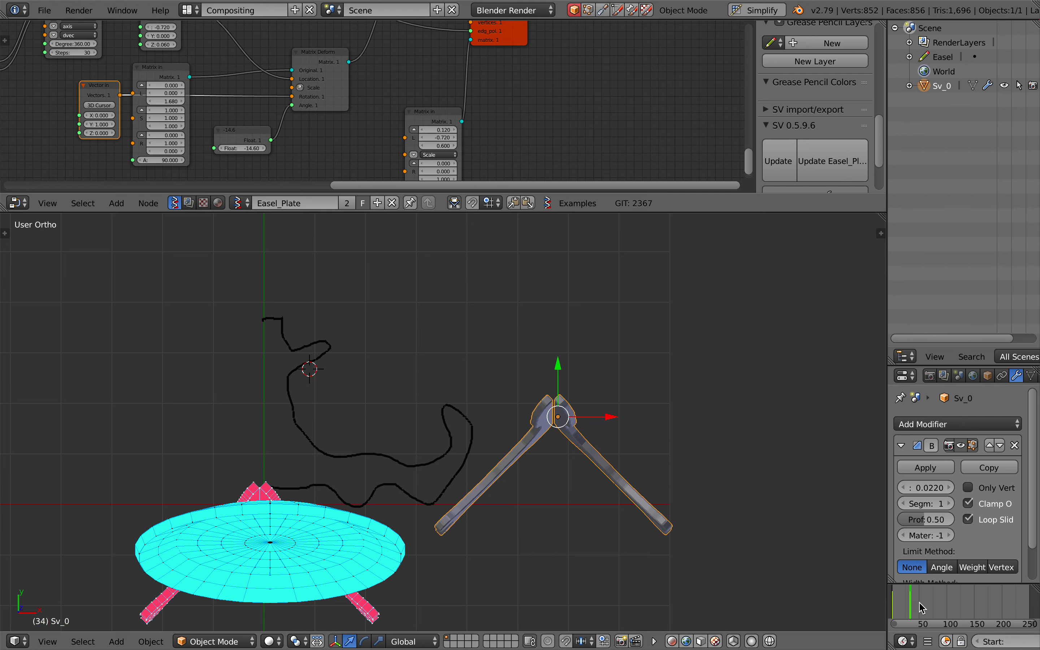
# Set the Plate grease pencil's Object ID Selector node to pick a specific frame and choose frame 0 | 1
pyautogui.scroll(5, 271, 134)
pyautogui.hscroll(-2, 271, 134)
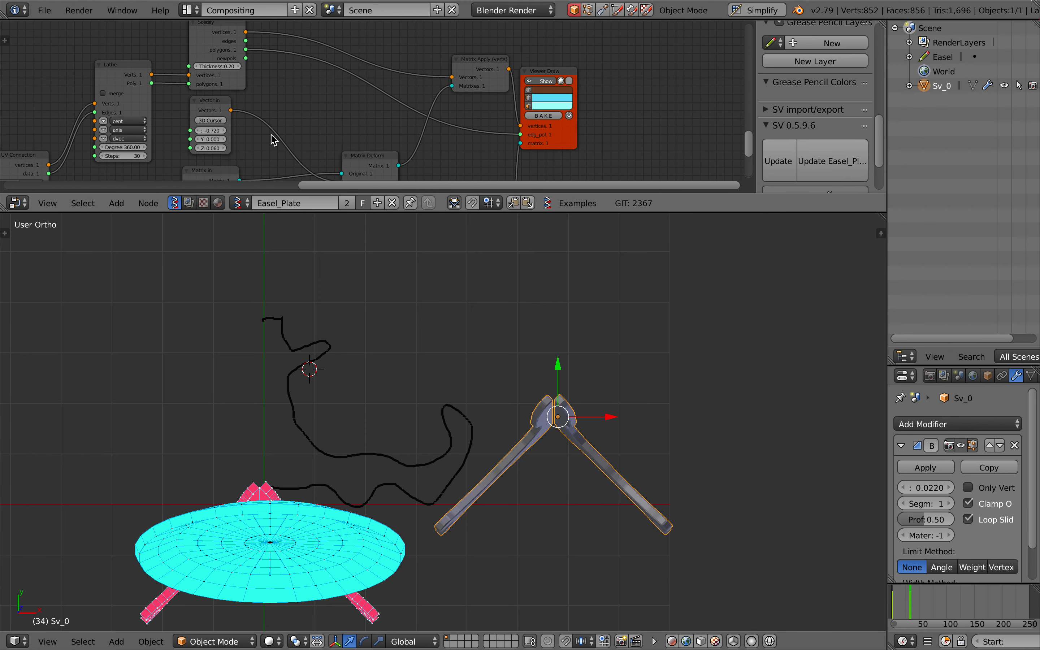
pyautogui.keyDown('ctrl'); pyautogui.hscroll(-10, 271, 138); pyautogui.keyUp('ctrl')
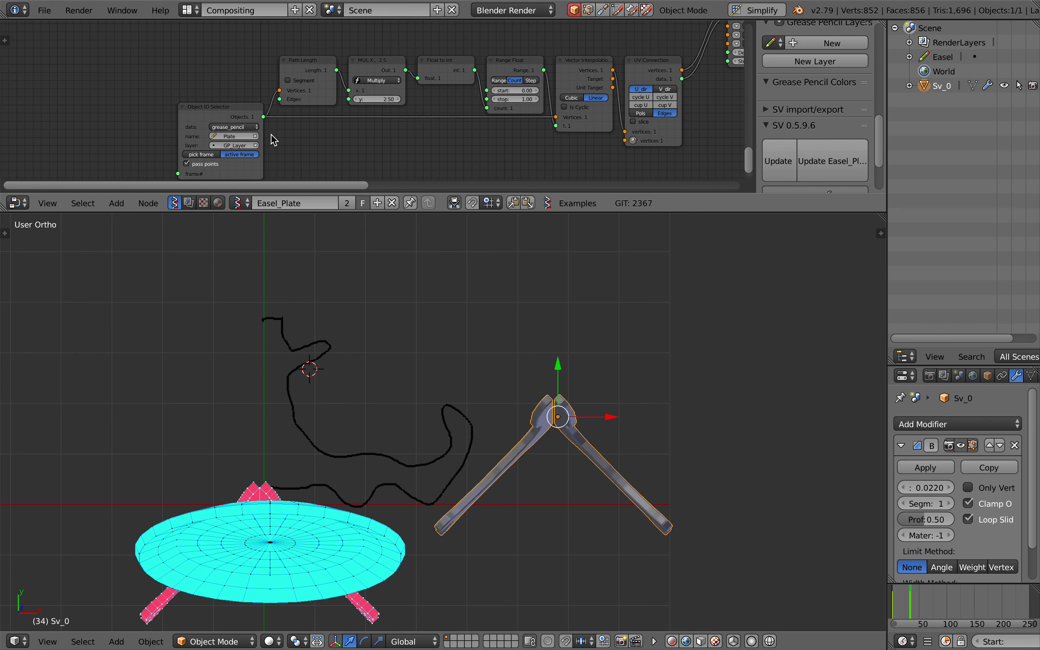
pyautogui.hscroll(-1, 271, 134)
pyautogui.scroll(-1, 271, 134)
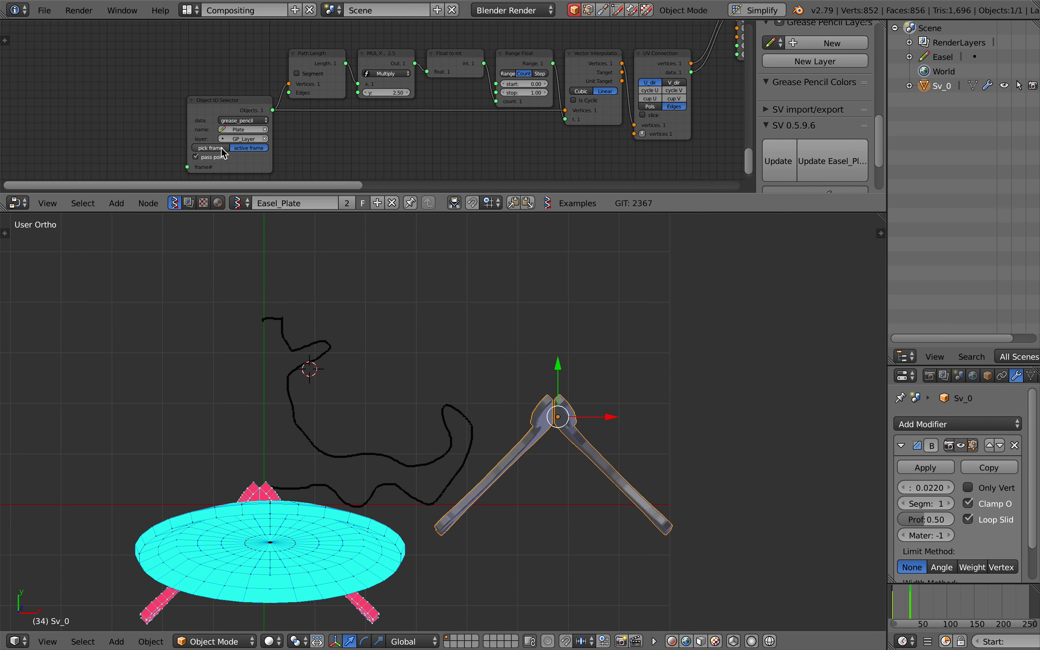
pyautogui.click(210, 148)
pyautogui.click(233, 157)
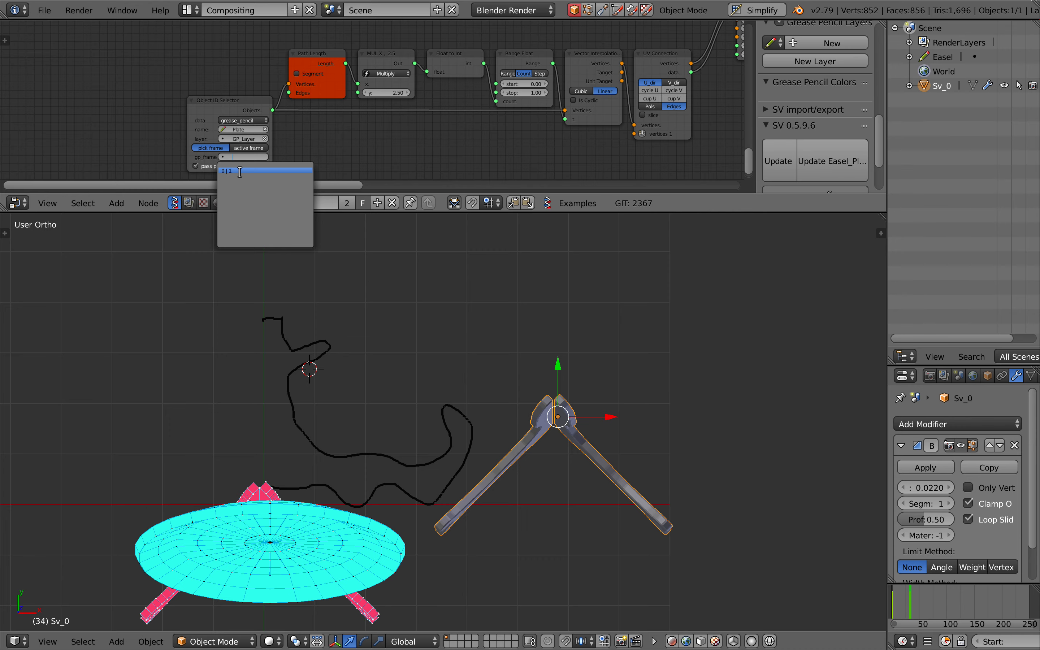
pyautogui.click(239, 172)
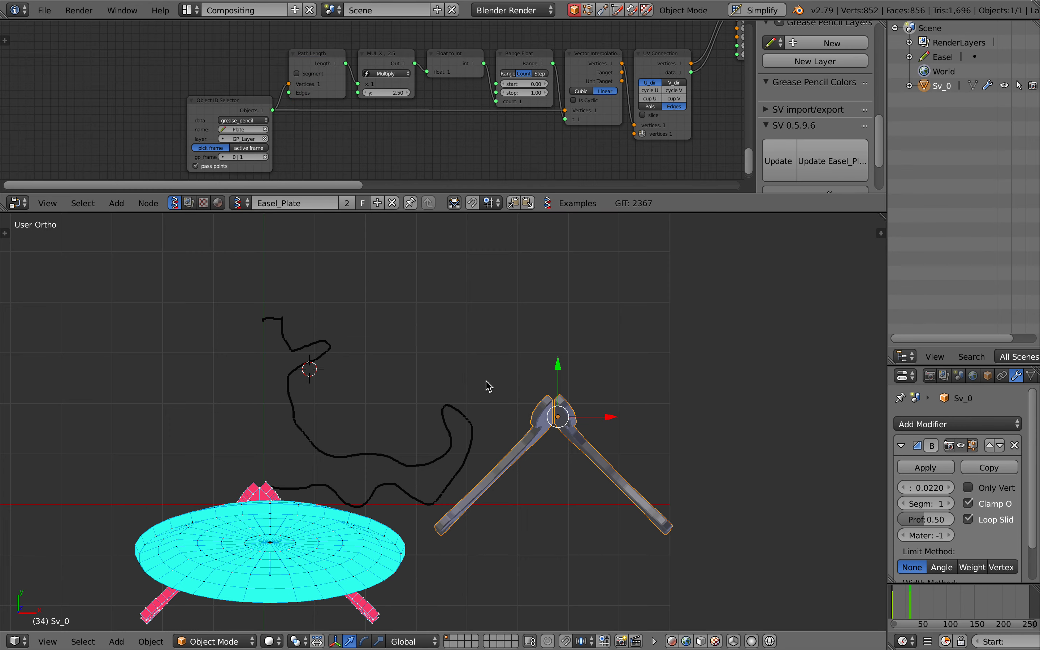
# Examine the plate and easel from the side, and delete the plate's node chain from the Easel_Plate tree
pyautogui.scroll(-10, 510, 347)
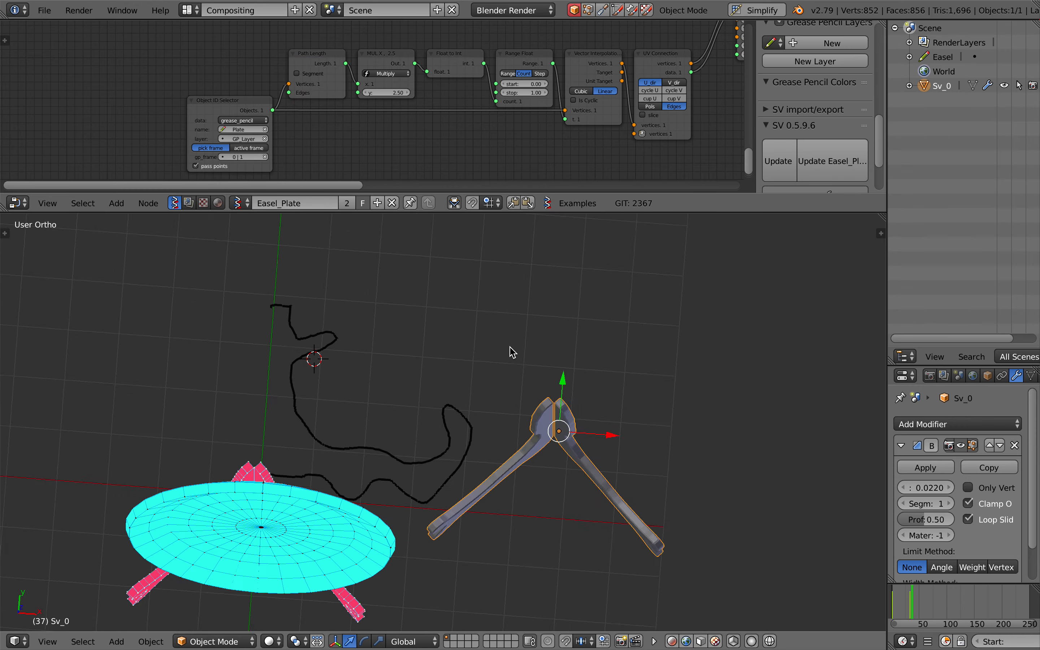
pyautogui.hscroll(10, 511, 348)
pyautogui.scroll(1, 510, 347)
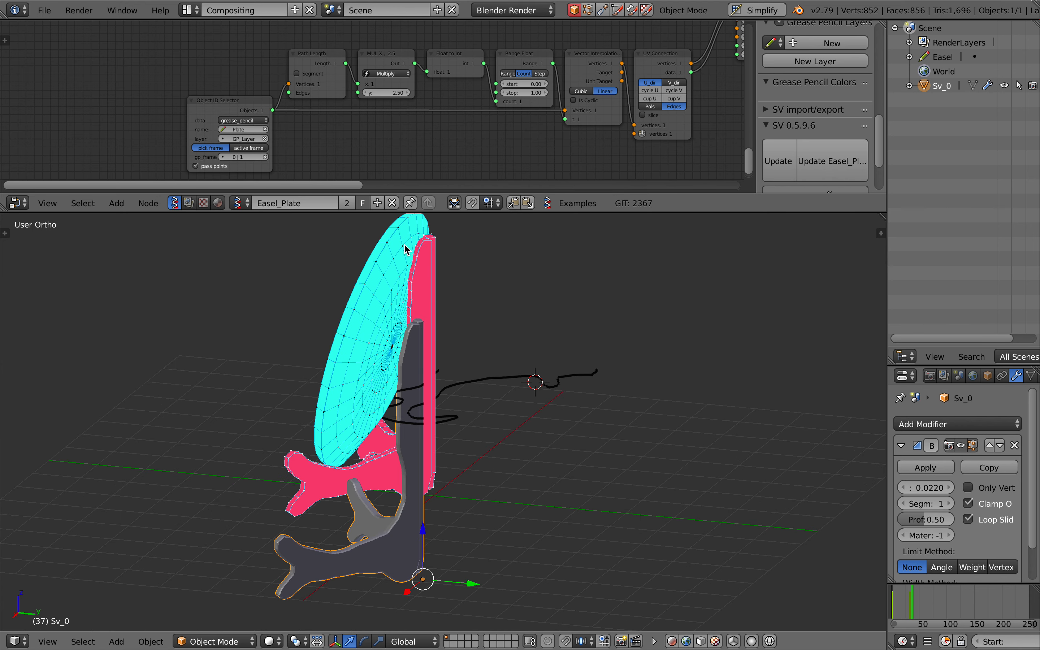
pyautogui.scroll(-7, 250, 135)
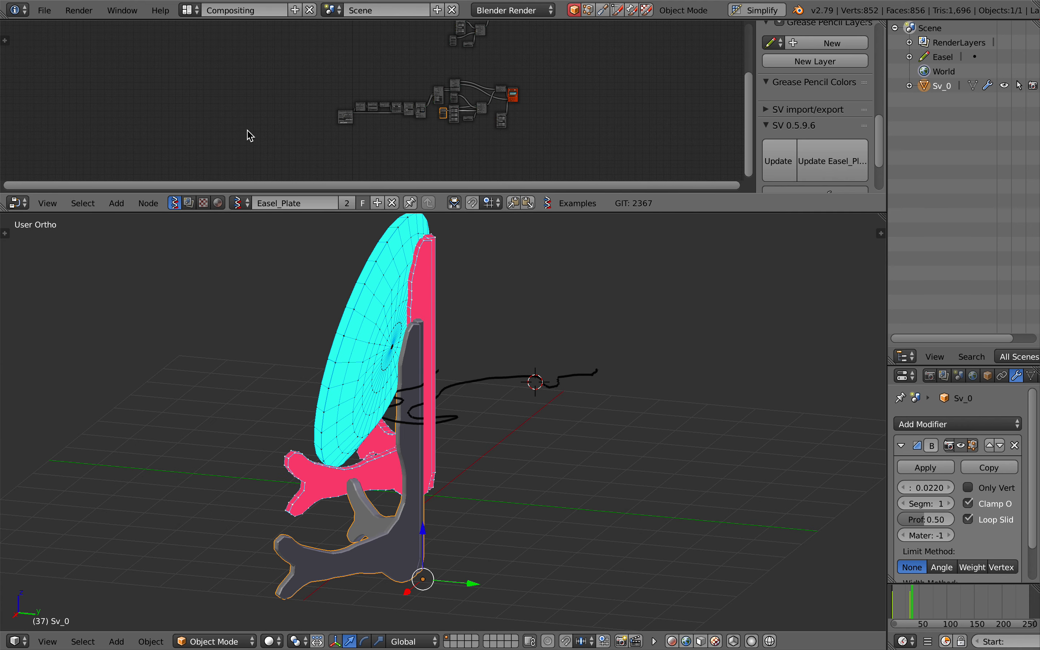
pyautogui.hscroll(1, 250, 135)
pyautogui.scroll(5, 306, 121)
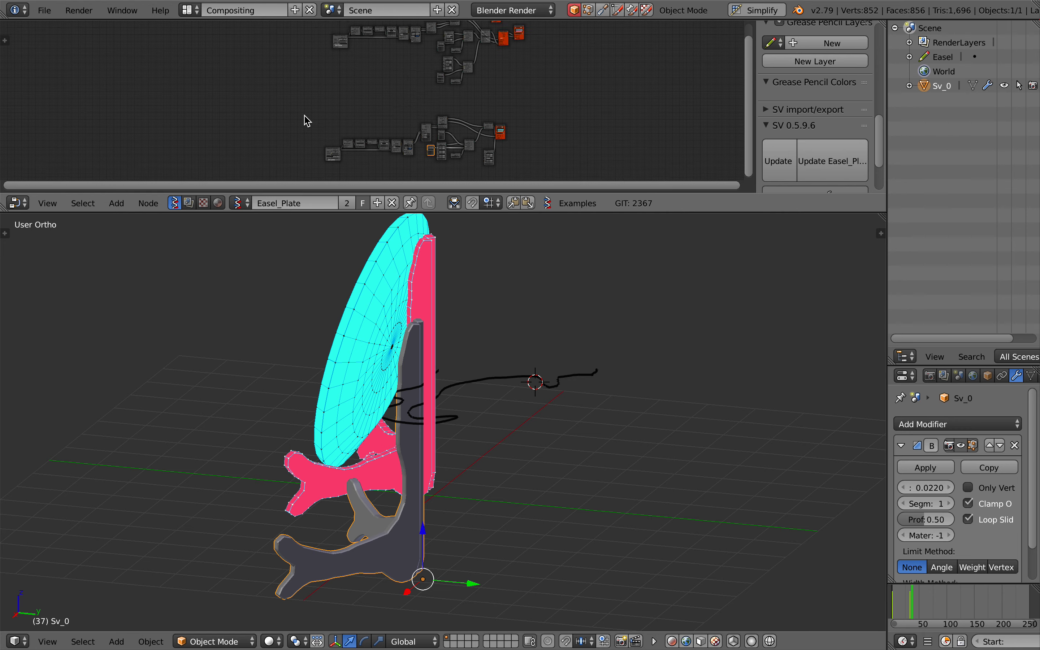
pyautogui.scroll(-3, 305, 97)
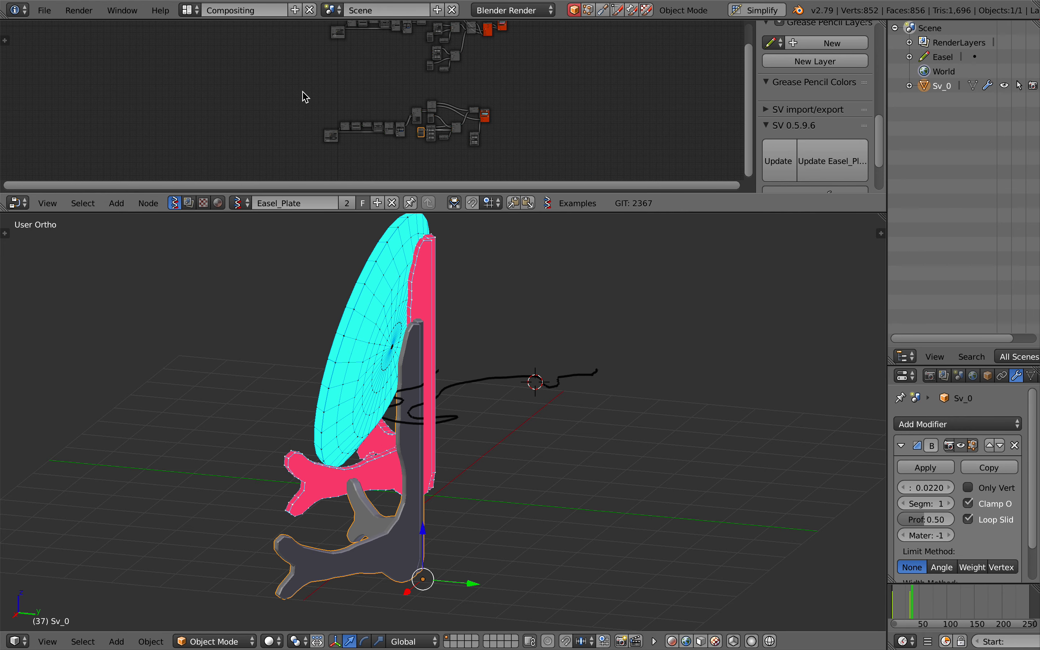
pyautogui.press('a')
pyautogui.press('a')
pyautogui.moveTo(304, 92); pyautogui.dragTo(532, 165)
pyautogui.press('x')
# Set the Easel grease pencil's Object ID Selector node to pick a specific frame and choose frame 1 | 33
pyautogui.scroll(5, 373, 89)
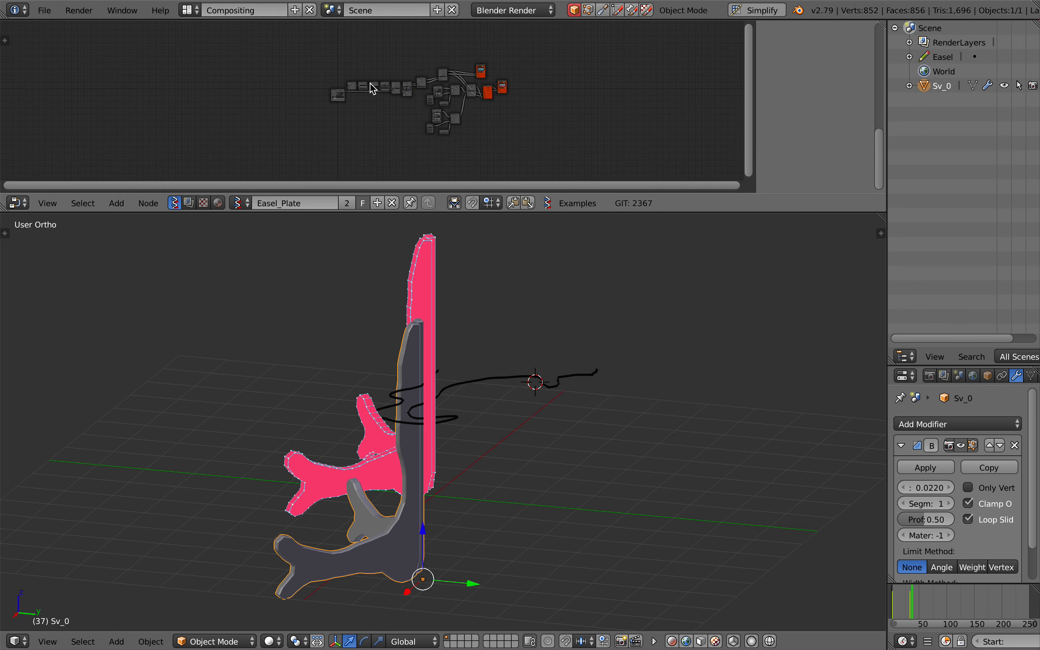
pyautogui.scroll(6, 372, 88)
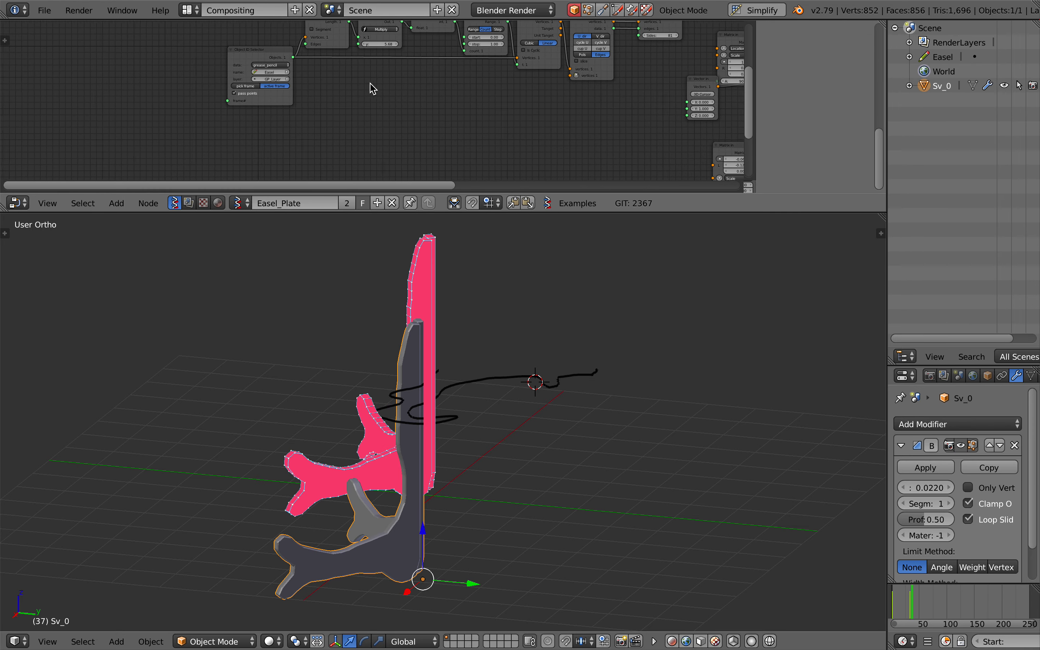
pyautogui.scroll(2, 364, 77)
pyautogui.click(215, 77)
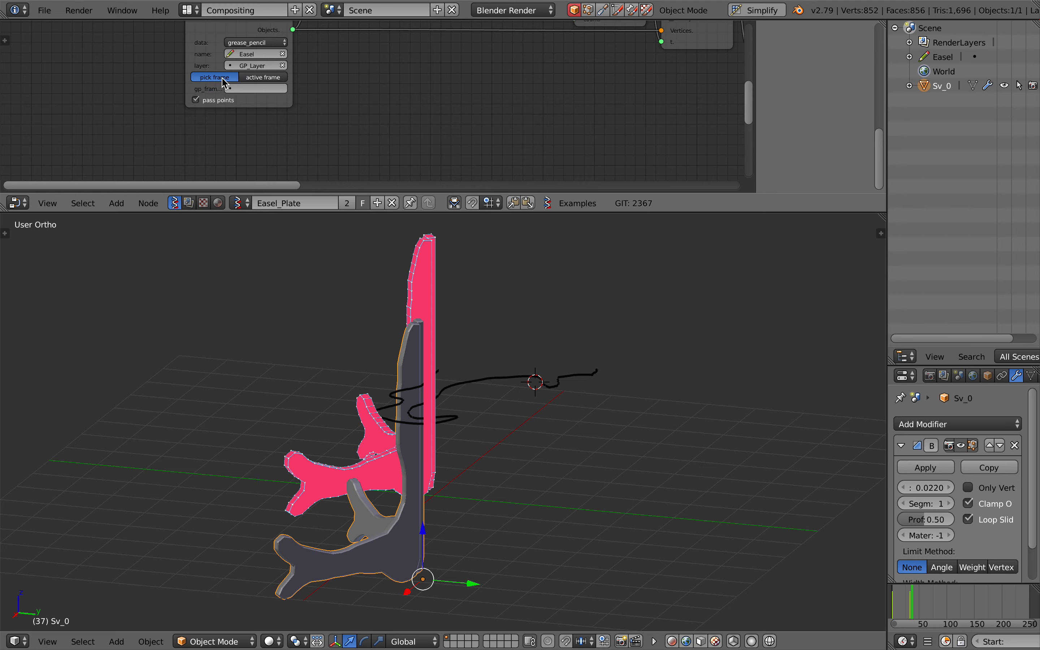
pyautogui.click(241, 91)
pyautogui.click(252, 114)
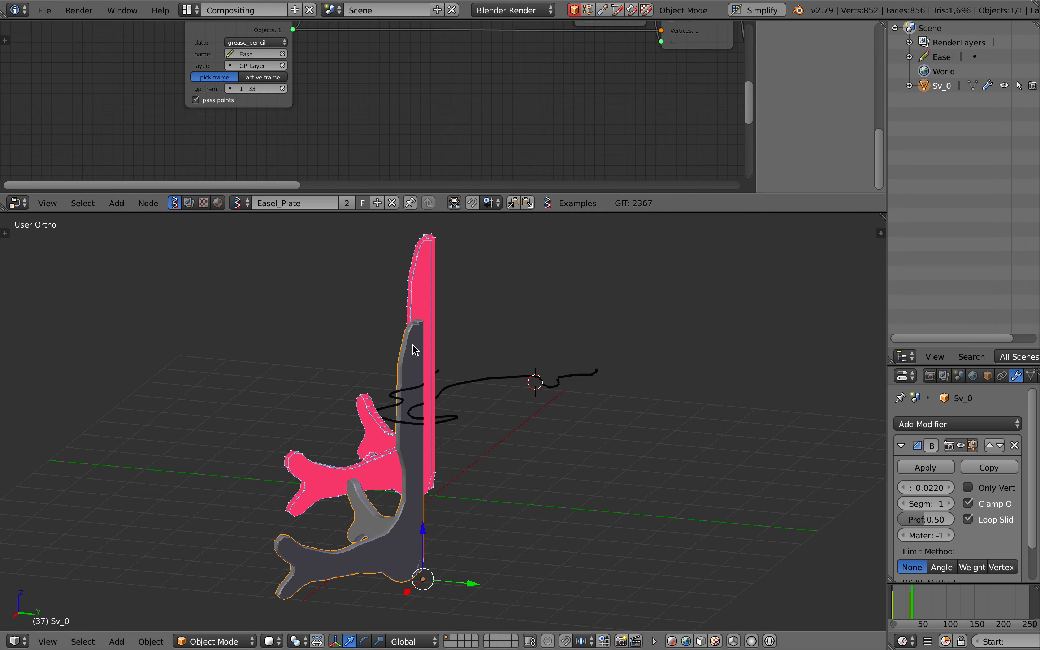
# Move back and forth through the timeline to frame 35 while viewing the easel and its profile from other sides
pyautogui.moveTo(918, 600)
pyautogui.mouseDown()
pyautogui.moveTo(910, 596)
pyautogui.moveTo(931, 600)
pyautogui.mouseUp()
pyautogui.hscroll(-10, 711, 544)
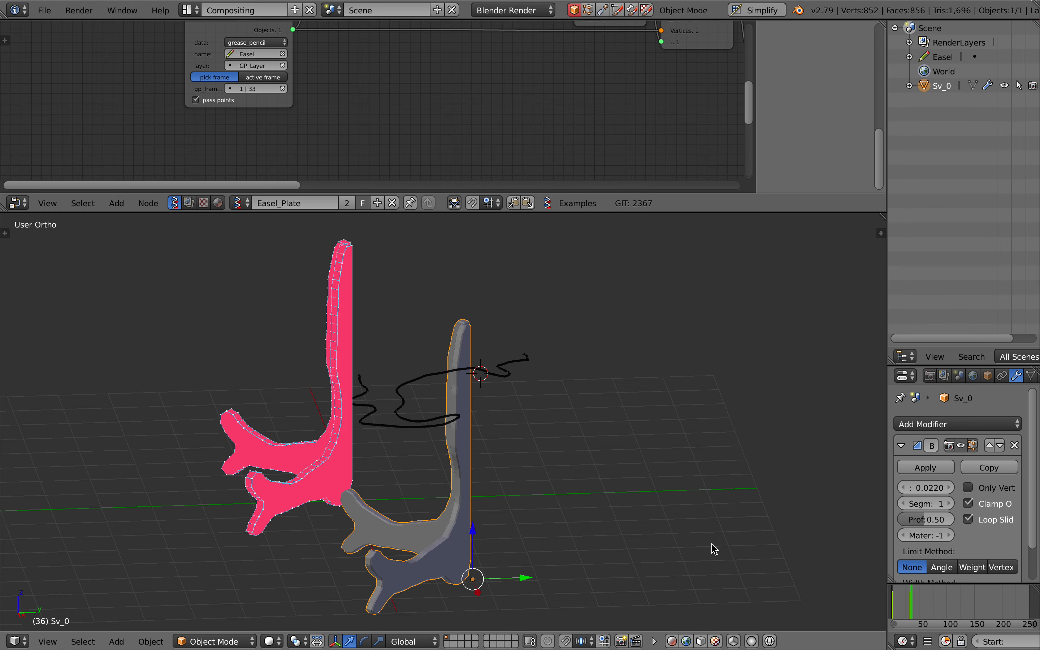
pyautogui.press('Left')
pyautogui.press('Left')
pyautogui.press('Right')
pyautogui.press('Right')
pyautogui.press('Right')
pyautogui.hscroll(-10, 535, 389)
# Turn off the preview of the pink easel in its Viewer Draw node and select the blue Viewer Draw node
pyautogui.scroll(-5, 513, 115)
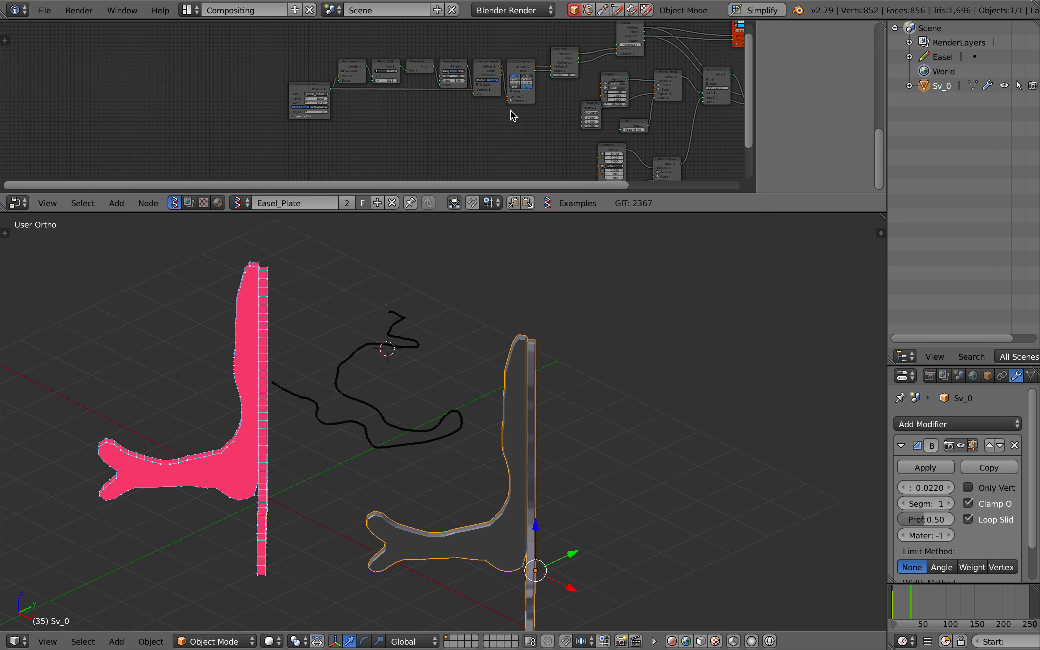
pyautogui.keyDown('ctrl'); pyautogui.hscroll(10, 511, 112); pyautogui.keyUp('ctrl')
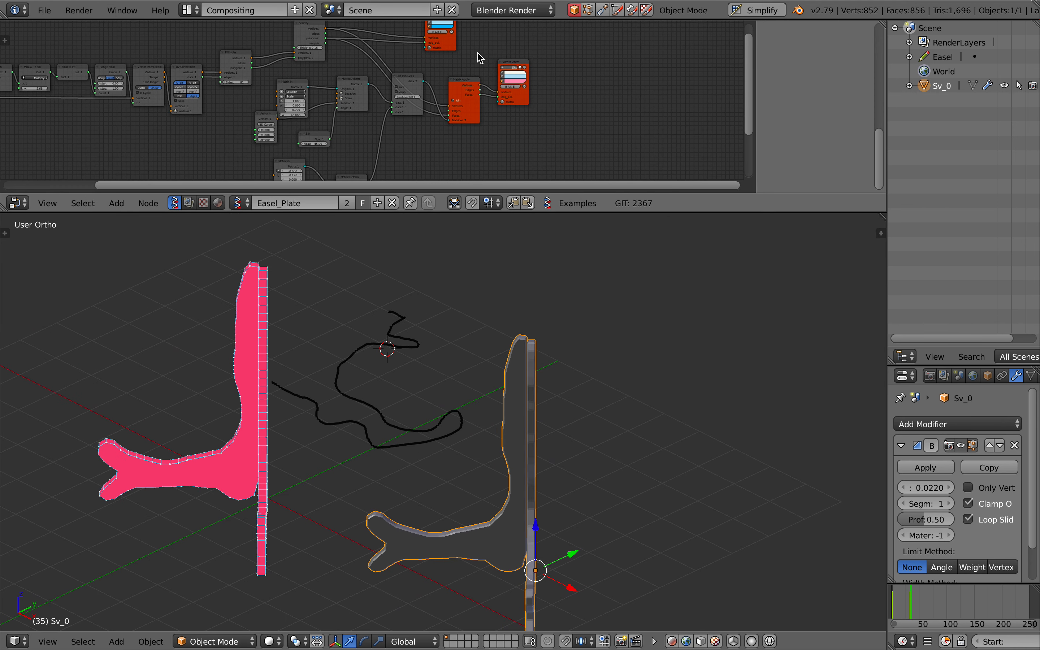
pyautogui.scroll(3, 478, 52)
pyautogui.keyDown('ctrl'); pyautogui.scroll(2, 477, 48); pyautogui.keyUp('ctrl')
pyautogui.click(443, 58)
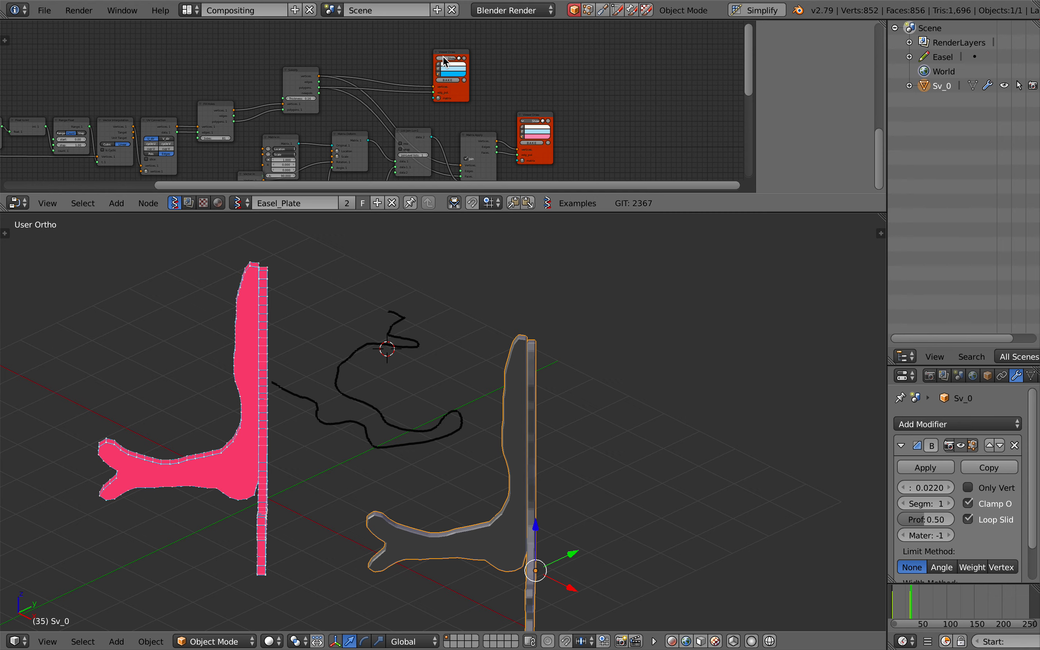
pyautogui.click(531, 121)
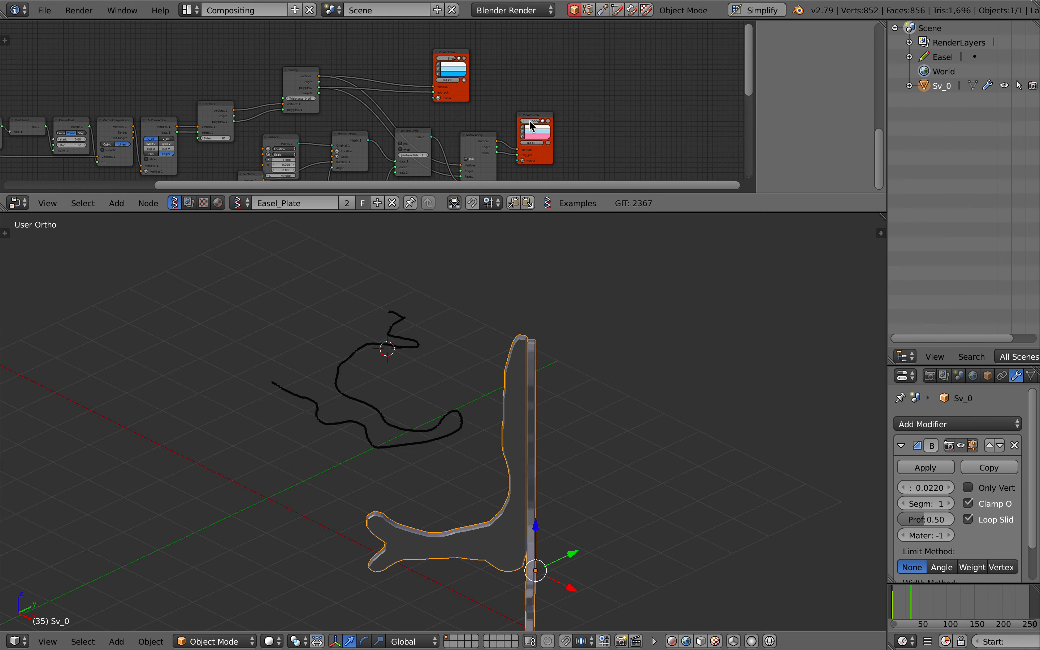
pyautogui.click(445, 54)
pyautogui.click(440, 58)
pyautogui.click(441, 58)
pyautogui.hscroll(-5, 456, 239)
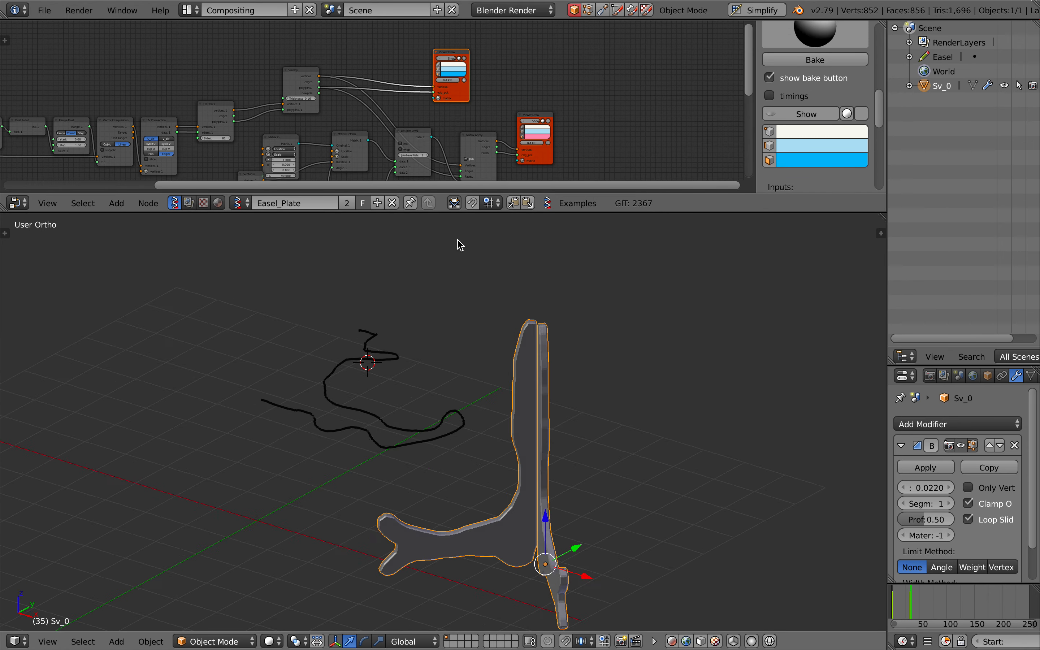
# Box-select the easel's upper row of nodes and inspect the bevelled easel from above and from the front
pyautogui.scroll(-10, 380, 280)
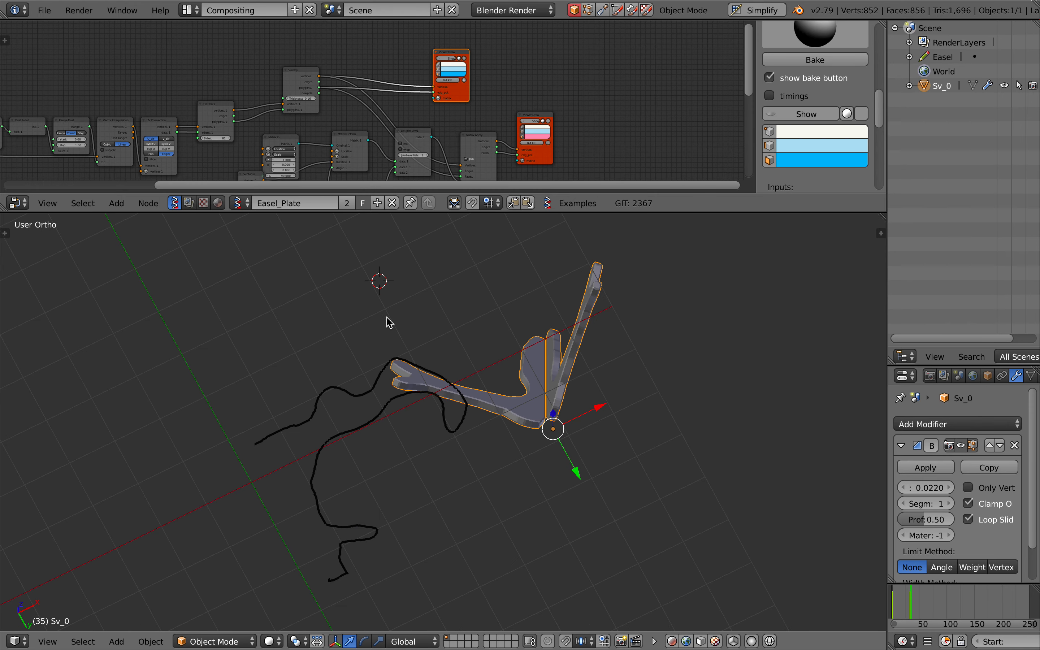
pyautogui.scroll(10, 386, 316)
pyautogui.moveTo(324, 60); pyautogui.dragTo(1, 167)
pyautogui.hscroll(-1, 0, 167)
pyautogui.scroll(-3, 1, 167)
pyautogui.hotkey('shift', 'a')
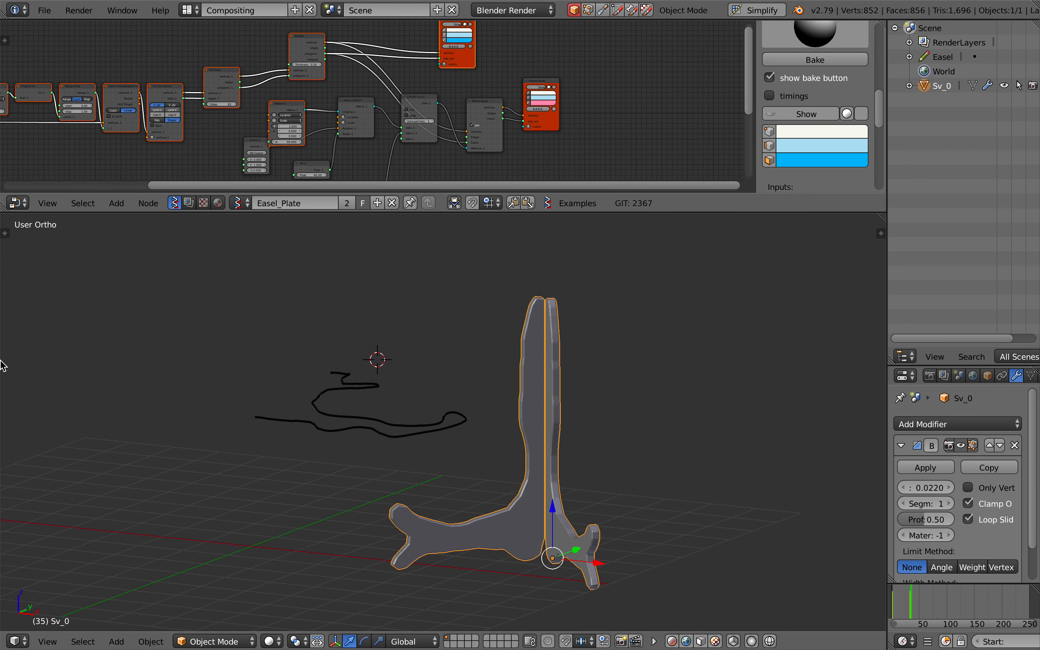
pyautogui.keyDown('ctrl'); pyautogui.scroll(-4, 0, 360); pyautogui.keyUp('ctrl')
pyautogui.keyDown('ctrl'); pyautogui.scroll(-5, 277, 39); pyautogui.keyUp('ctrl')
pyautogui.scroll(-4, 277, 40)
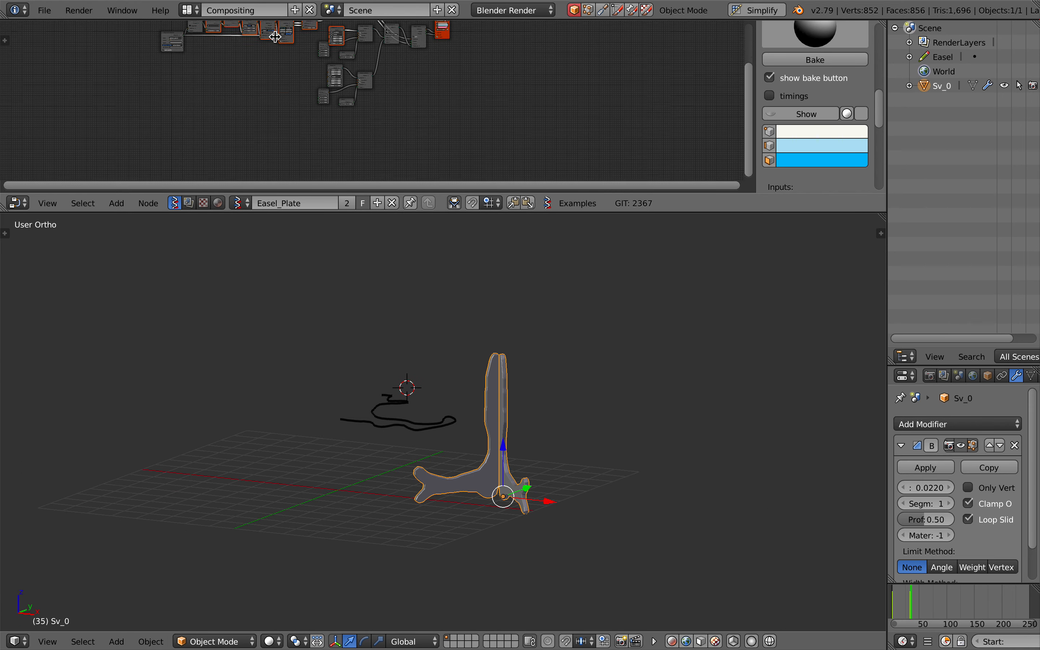
pyautogui.hscroll(-1, 276, 39)
pyautogui.scroll(5, 488, 460)
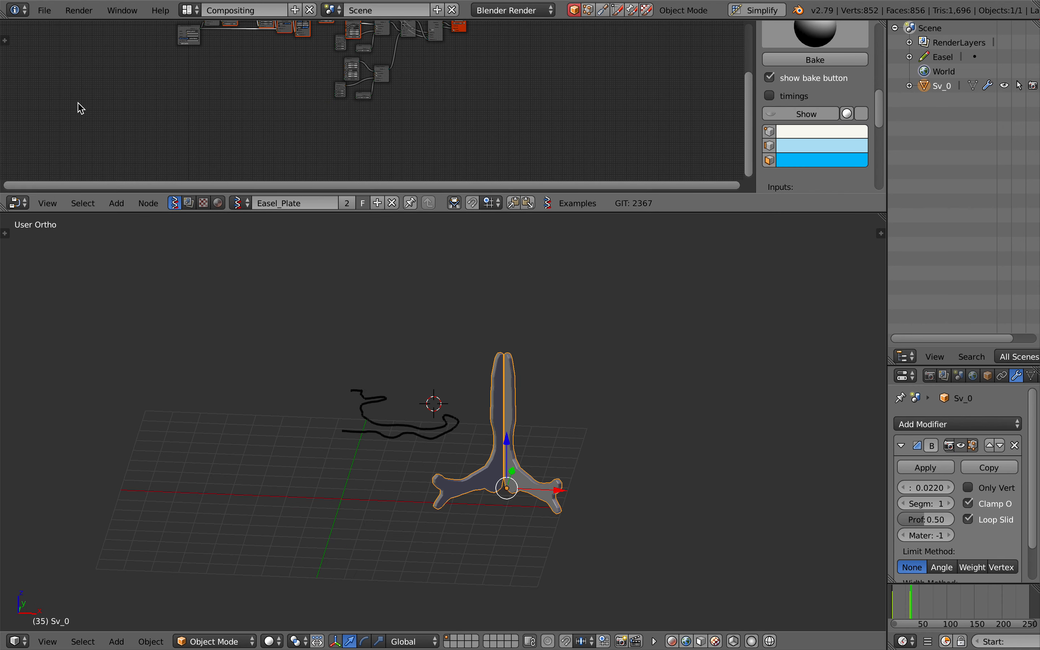
# Open the recent file easel_plate_stand_015x.blend
pyautogui.click(45, 10)
pyautogui.moveTo(84, 59)
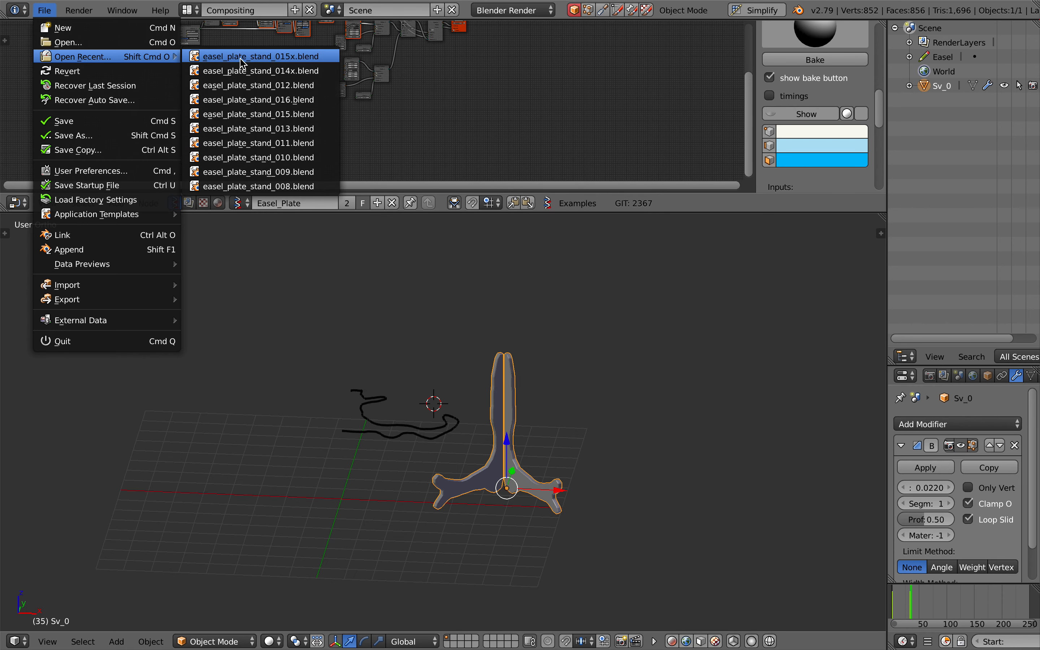
pyautogui.click(239, 56)
# Examine the opened file's Easel_Plate node tree and the plate on its stand from both sides
pyautogui.hscroll(-2, 388, 509)
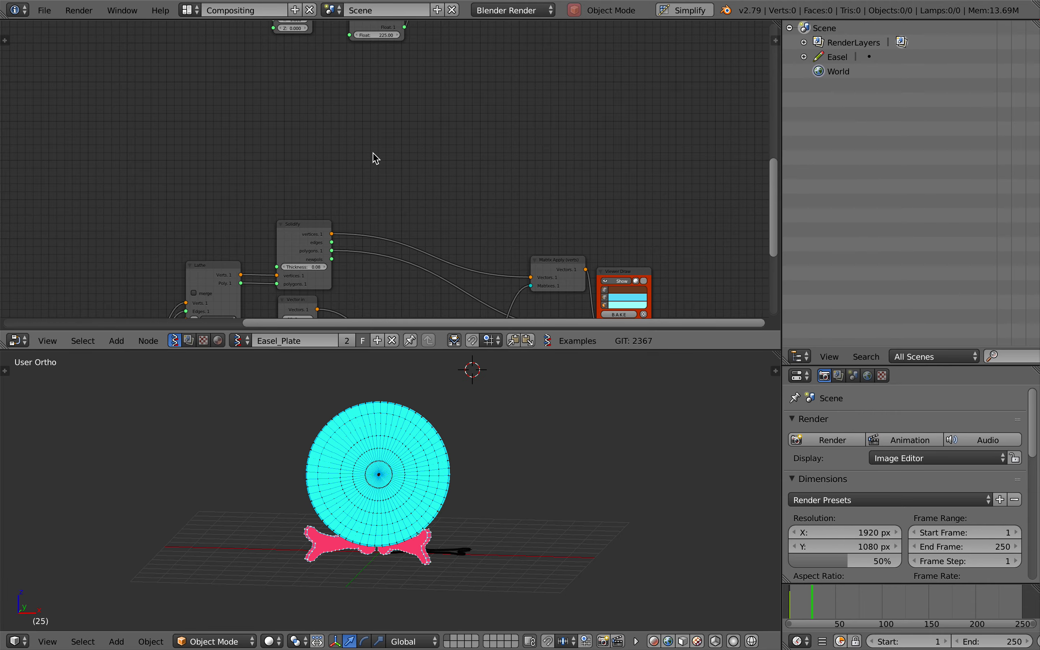
pyautogui.keyDown('ctrl'); pyautogui.scroll(-4, 371, 150); pyautogui.keyUp('ctrl')
pyautogui.hscroll(-2, 371, 149)
pyautogui.scroll(10, 372, 150)
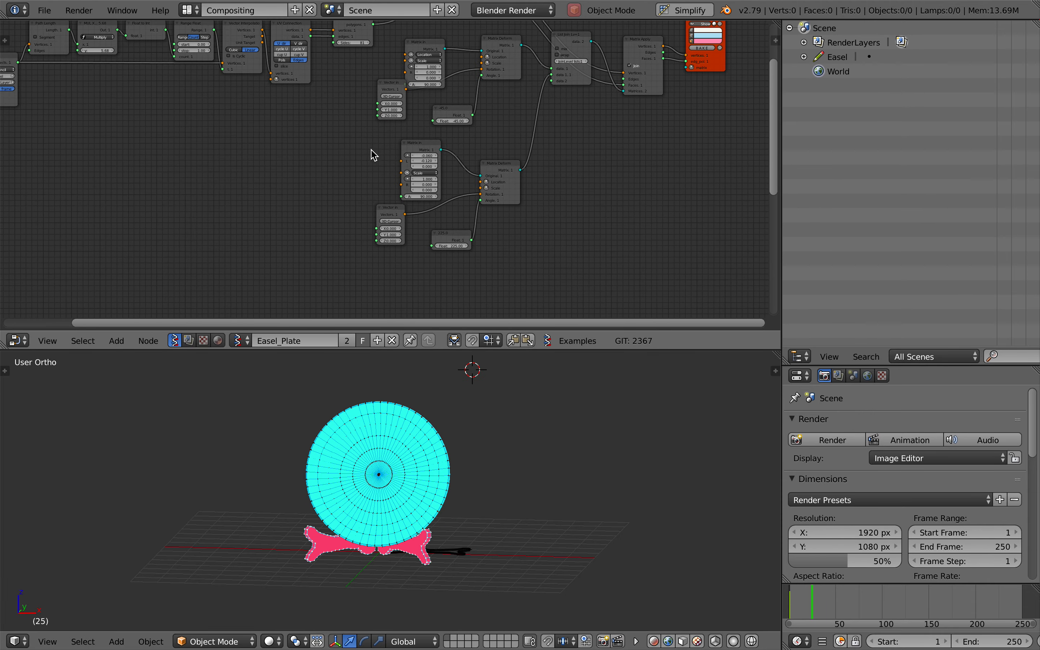
pyautogui.scroll(-4, 371, 149)
pyautogui.hscroll(10, 421, 596)
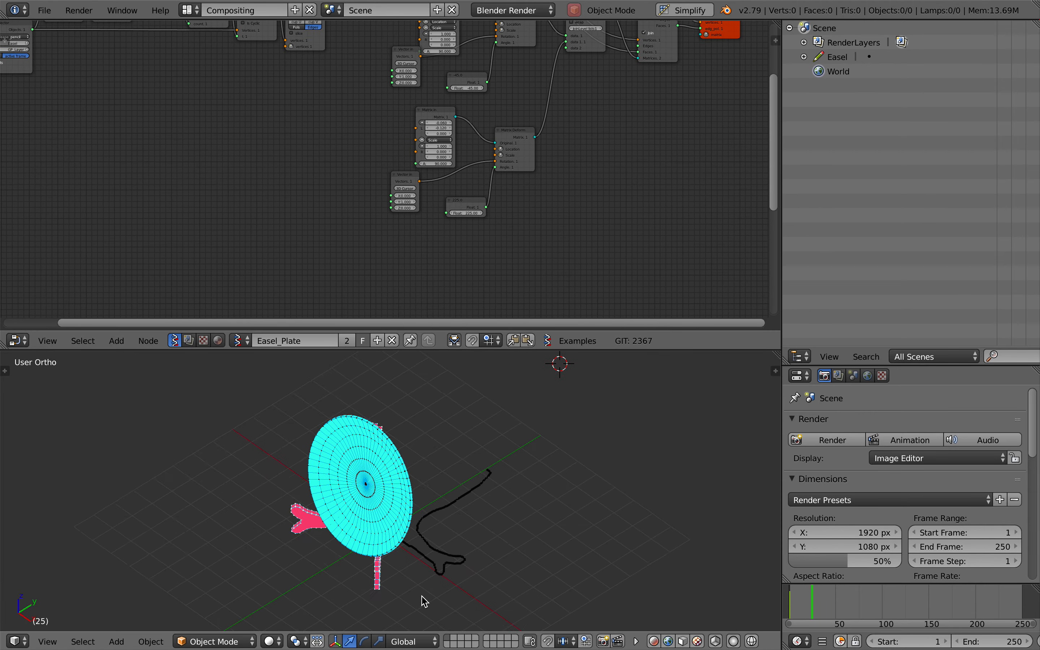
pyautogui.hscroll(-4, 414, 586)
pyautogui.hscroll(-10, 405, 550)
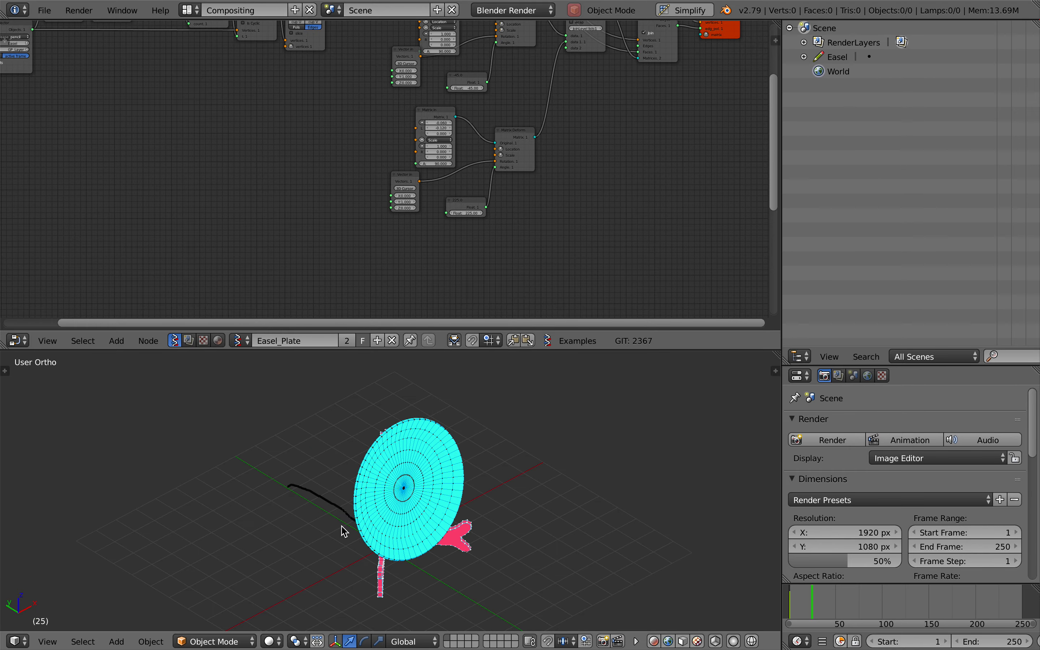
pyautogui.hscroll(5, 344, 532)
pyautogui.hscroll(3, 394, 471)
pyautogui.hscroll(2, 393, 470)
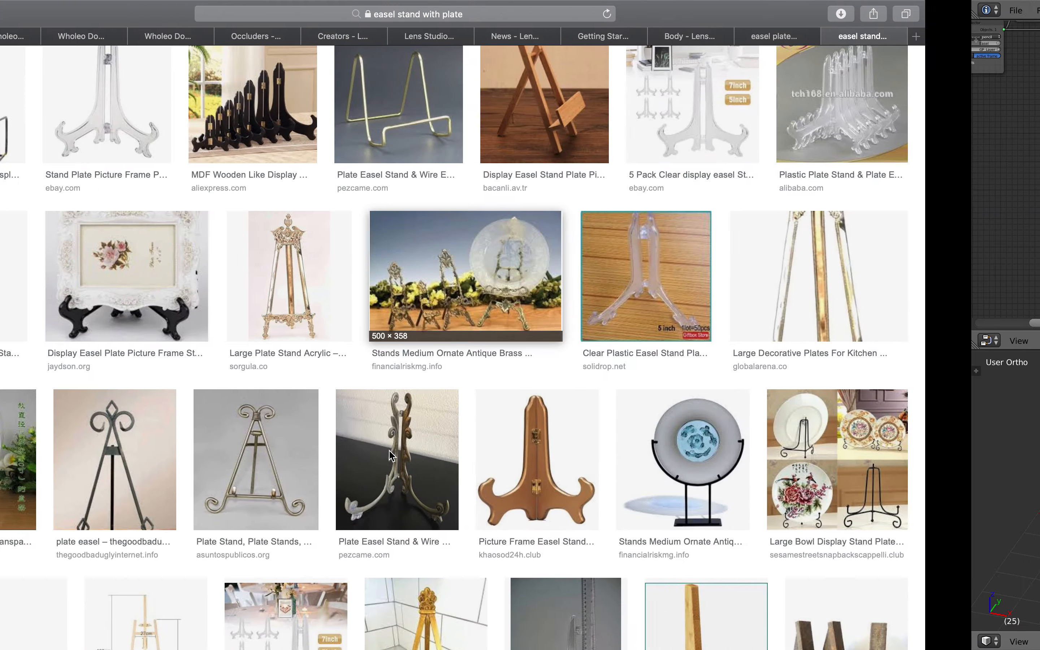
# Switch to Safari and examine the "easel stand with plate" image results for the shapes and designs of different plate stands
pyautogui.scroll(-10, 412, 341)
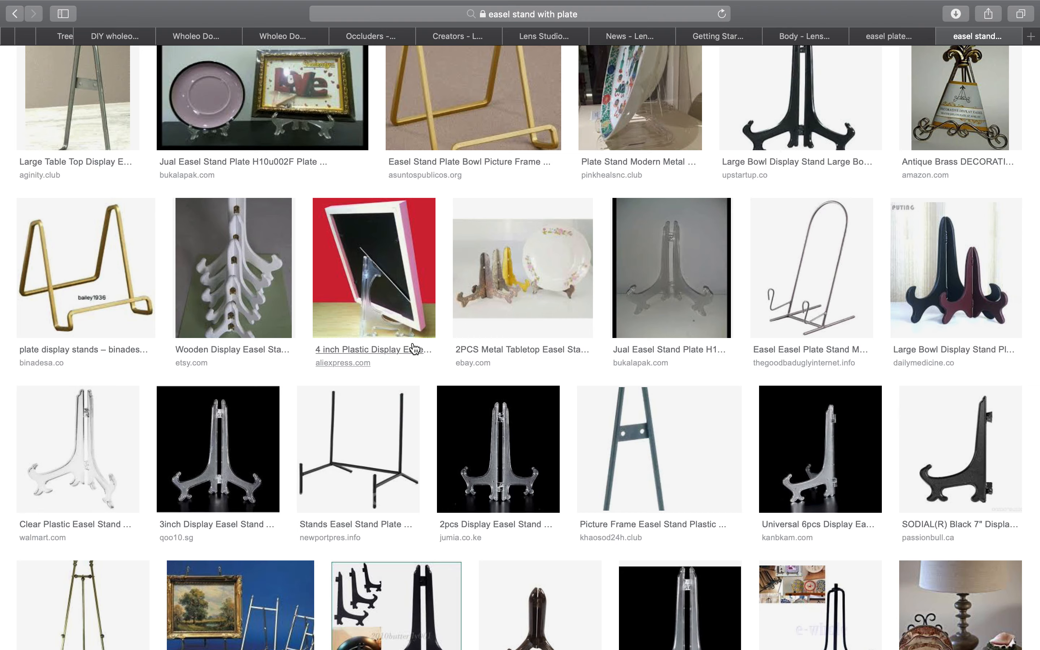
pyautogui.scroll(-5, 413, 348)
pyautogui.scroll(-6, 452, 216)
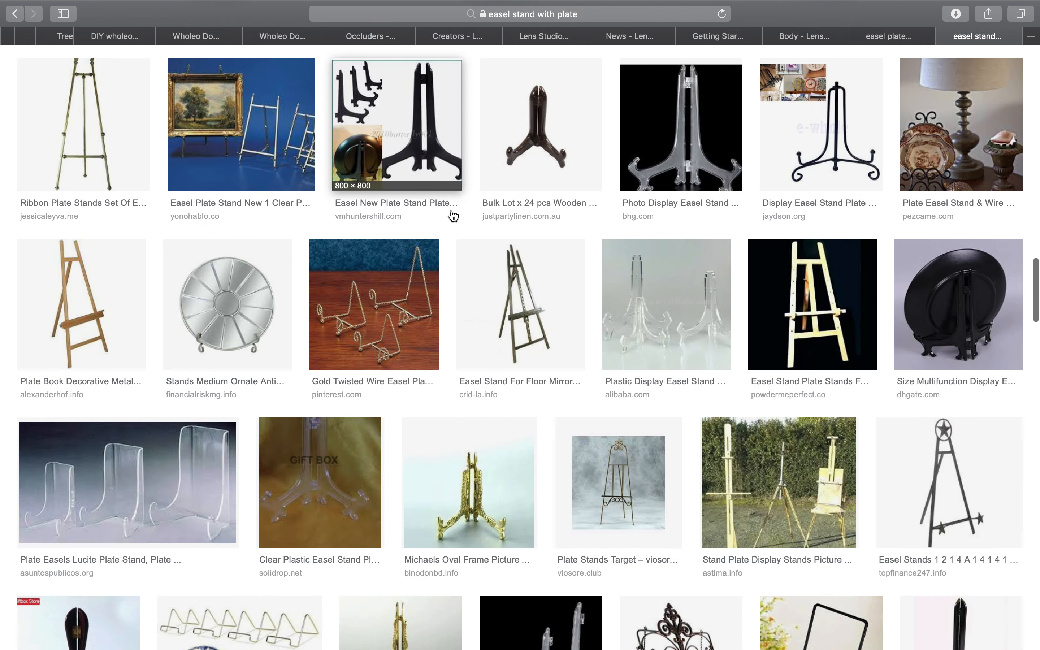
pyautogui.scroll(-15, 452, 216)
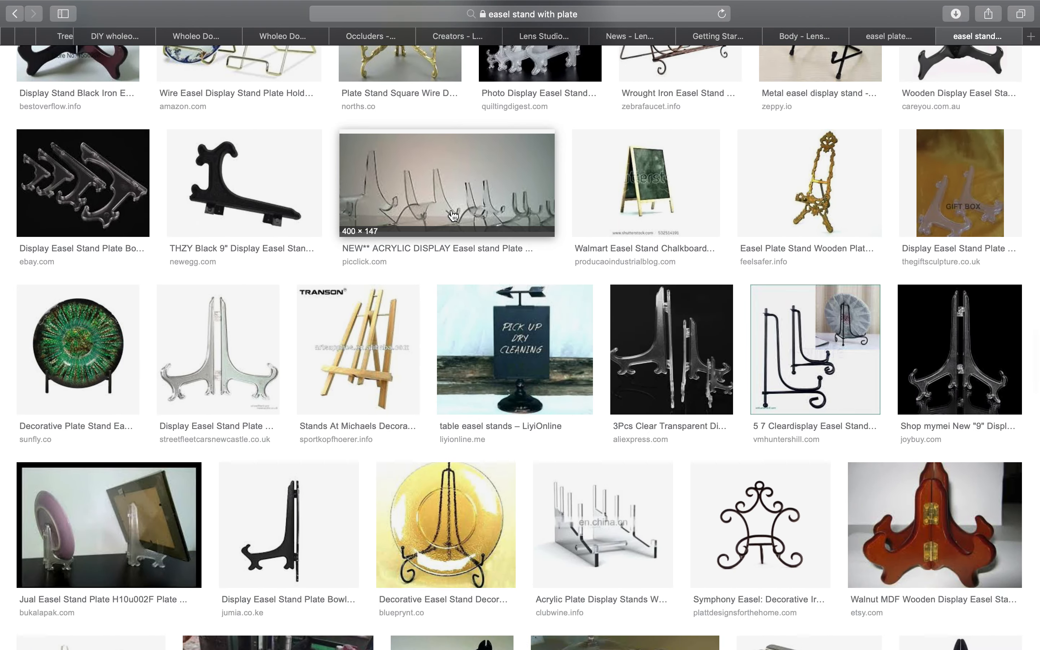
pyautogui.scroll(-4, 453, 215)
pyautogui.scroll(7, 457, 301)
pyautogui.scroll(-2, 462, 370)
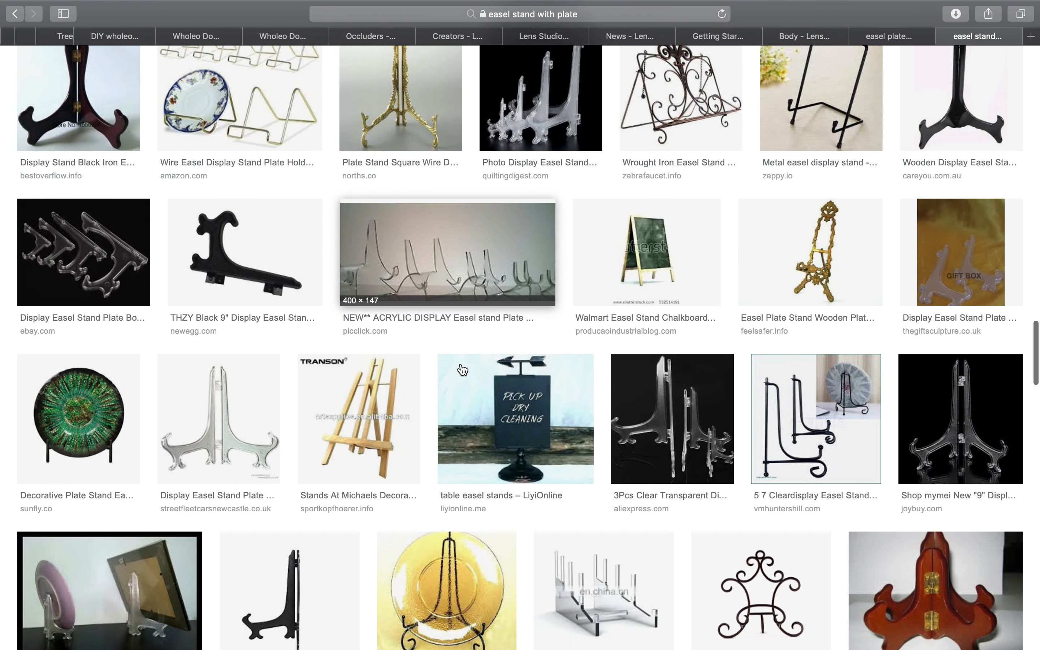
pyautogui.scroll(-7, 462, 369)
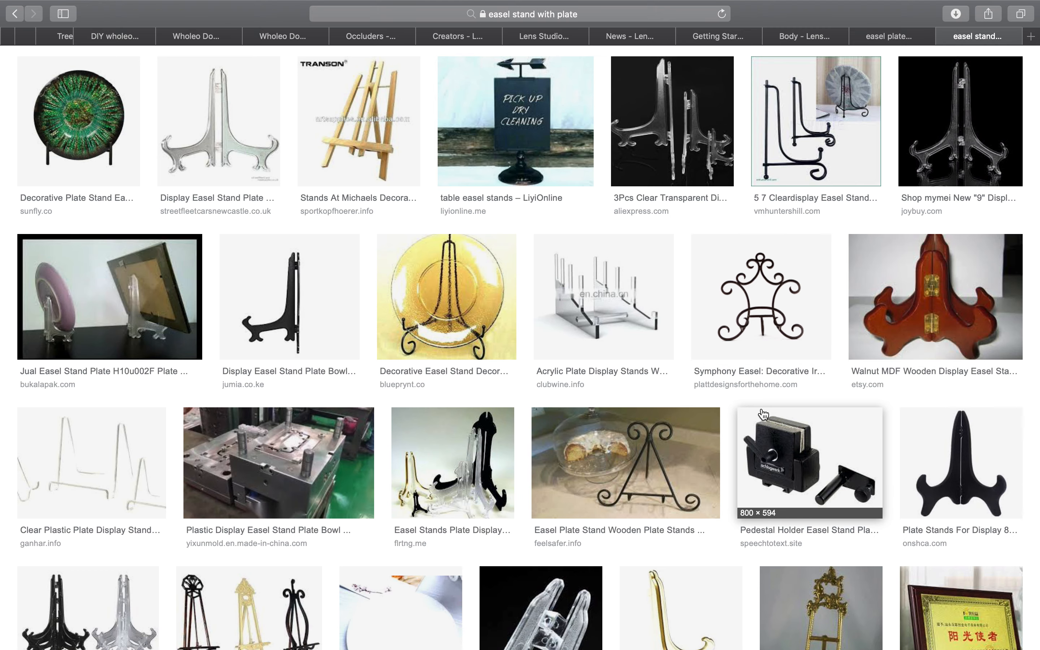
pyautogui.scroll(-3, 763, 414)
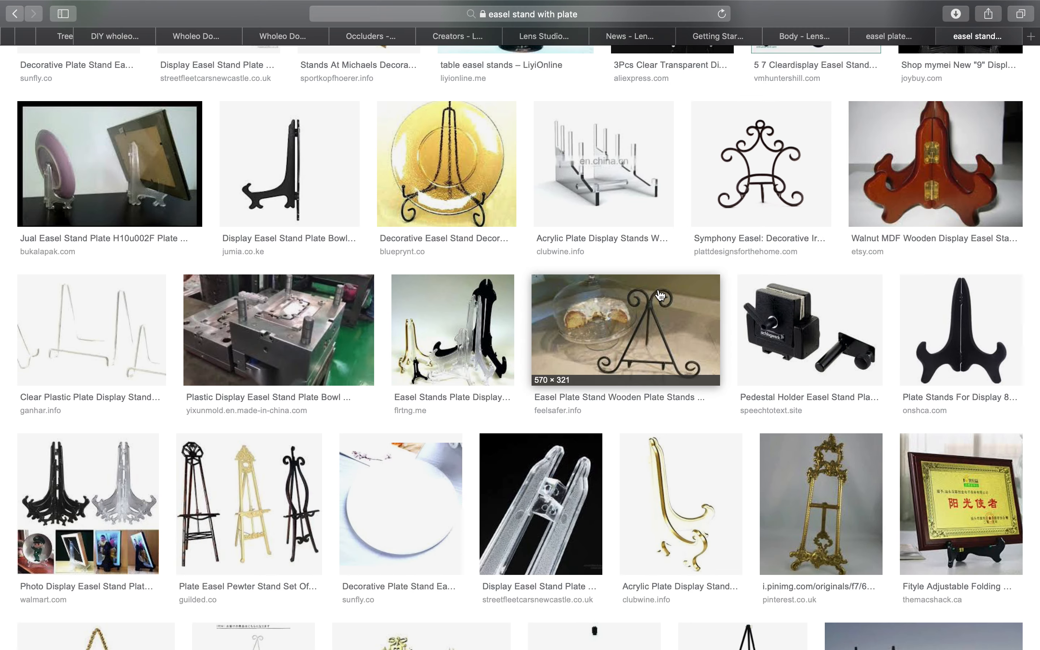
pyautogui.scroll(-20, 581, 392)
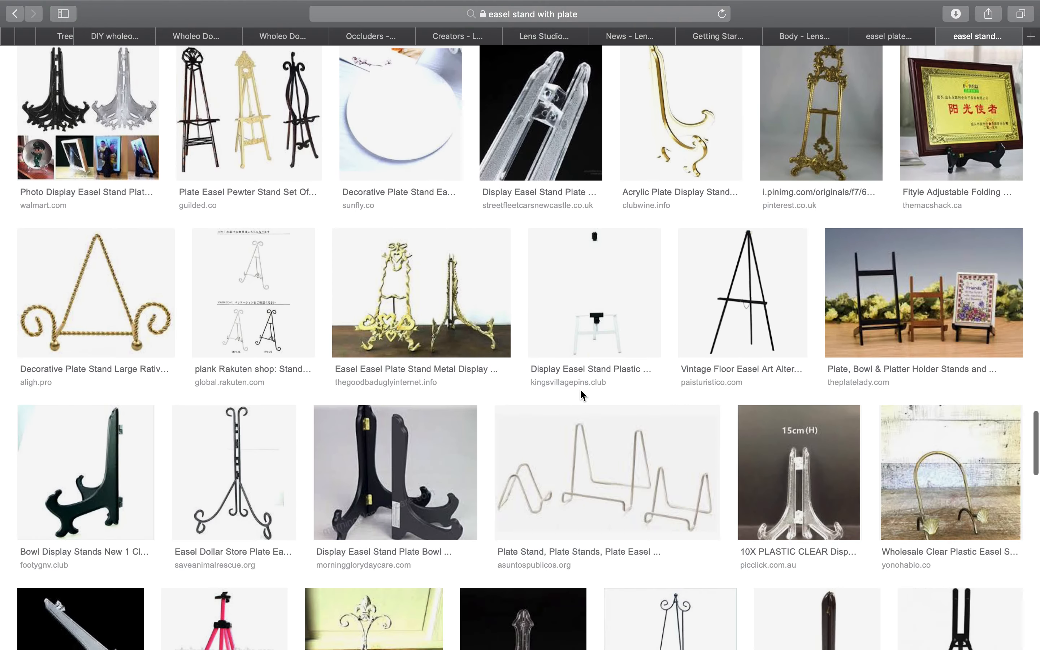
pyautogui.scroll(-15, 581, 388)
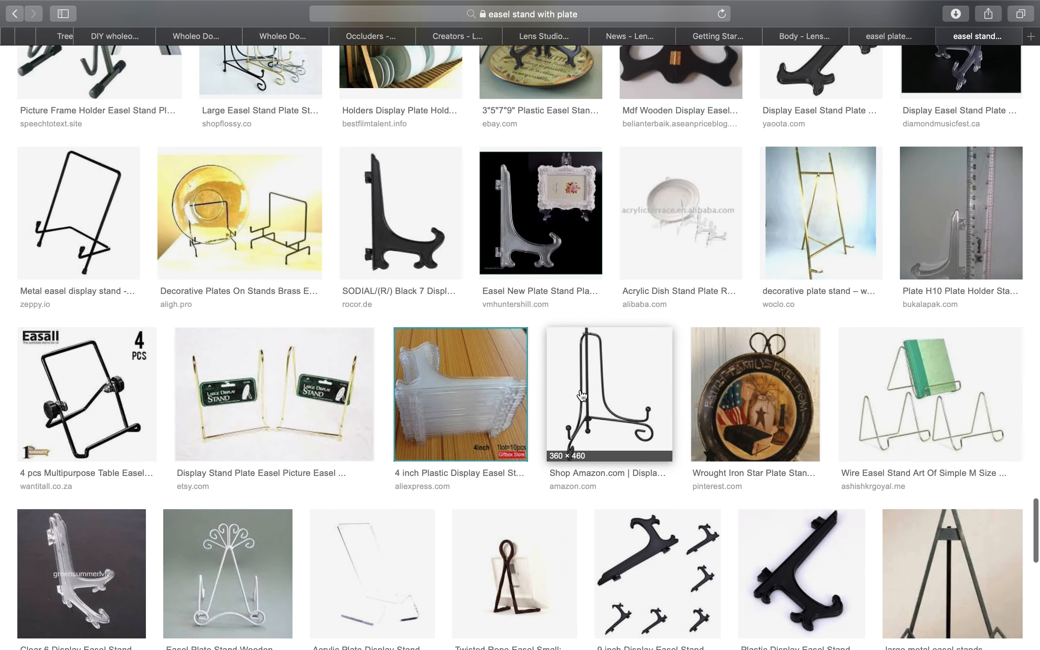
pyautogui.scroll(-20, 754, 259)
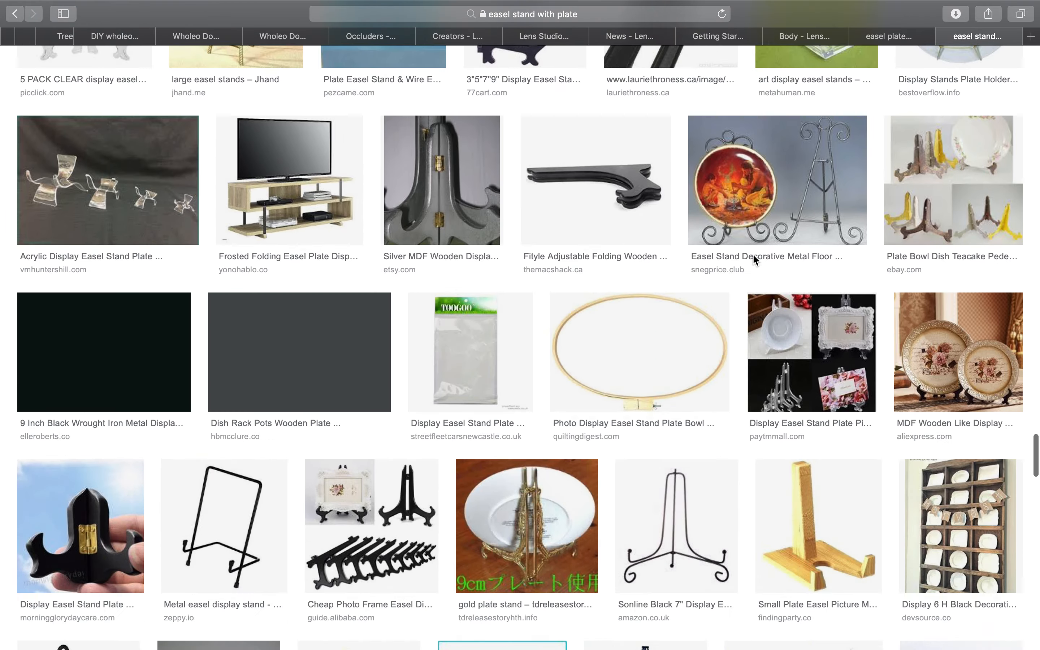
pyautogui.scroll(-5, 753, 258)
pyautogui.scroll(7, 753, 258)
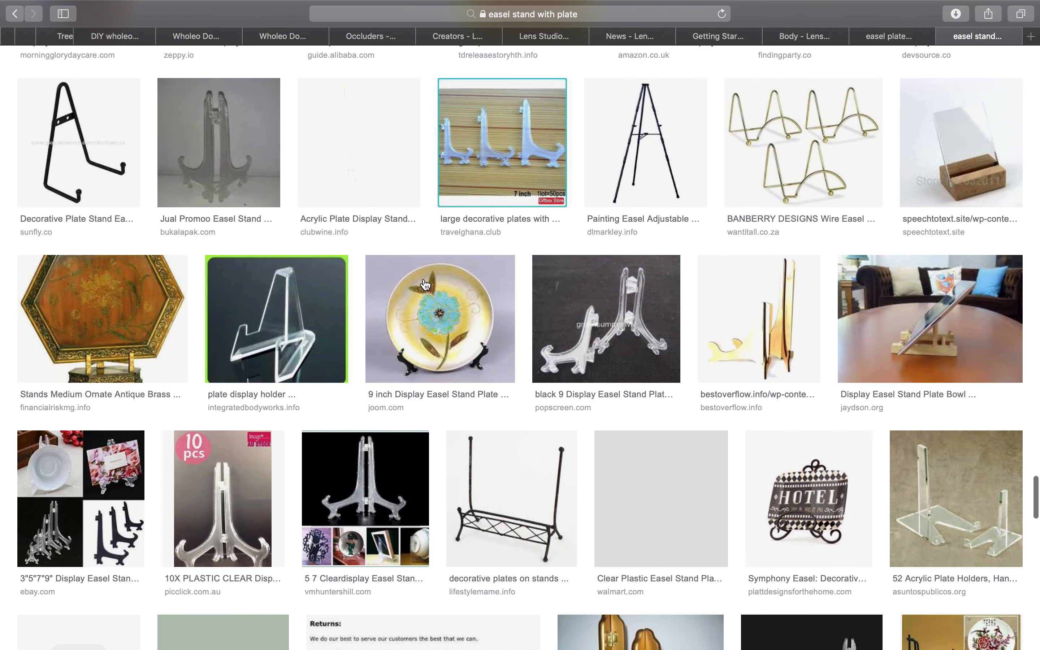
pyautogui.scroll(-5, 434, 256)
pyautogui.scroll(-15, 435, 256)
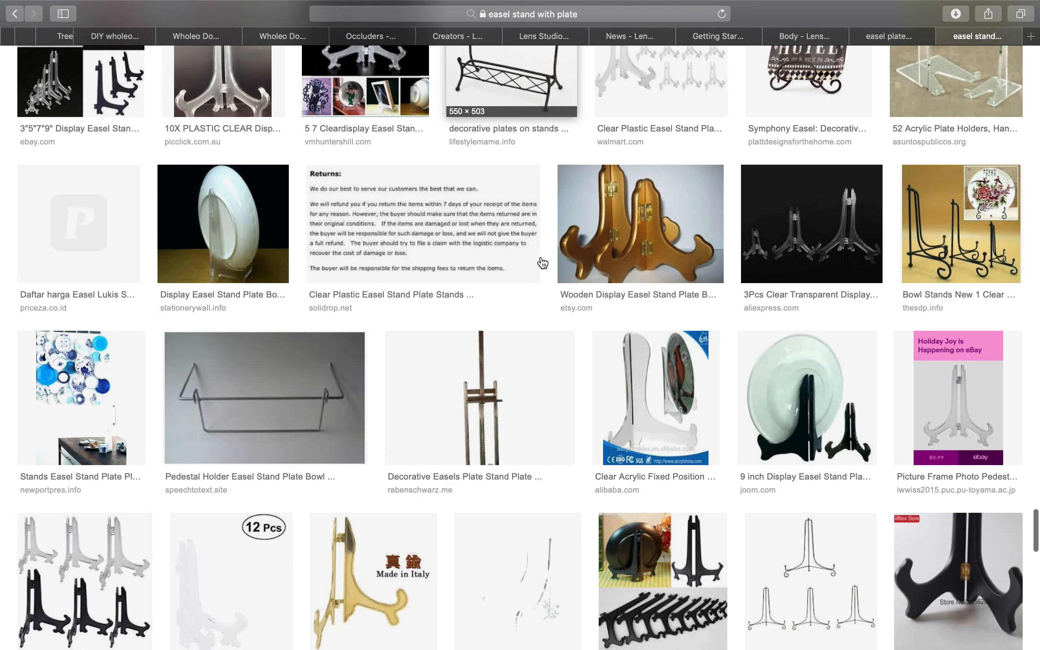
pyautogui.scroll(-11, 541, 261)
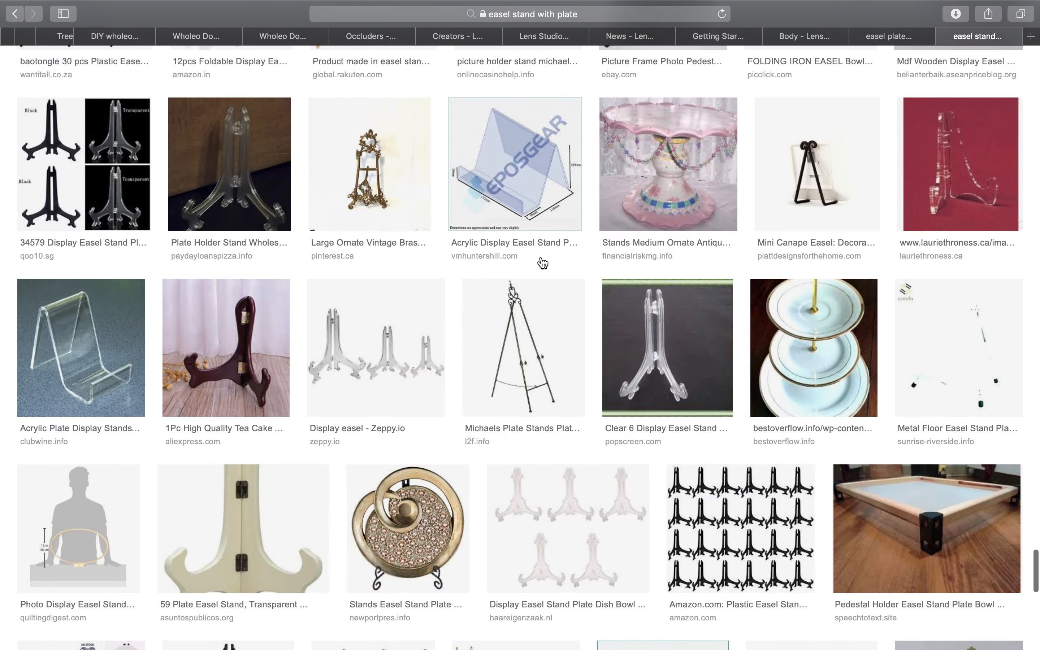
pyautogui.scroll(-20, 447, 429)
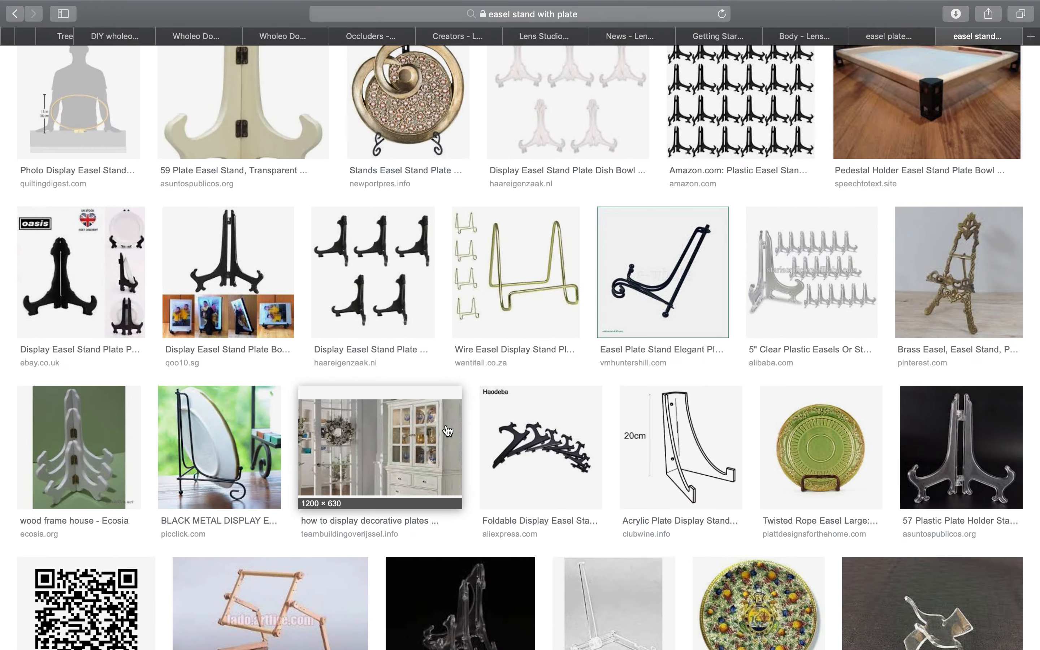
pyautogui.scroll(20, 447, 430)
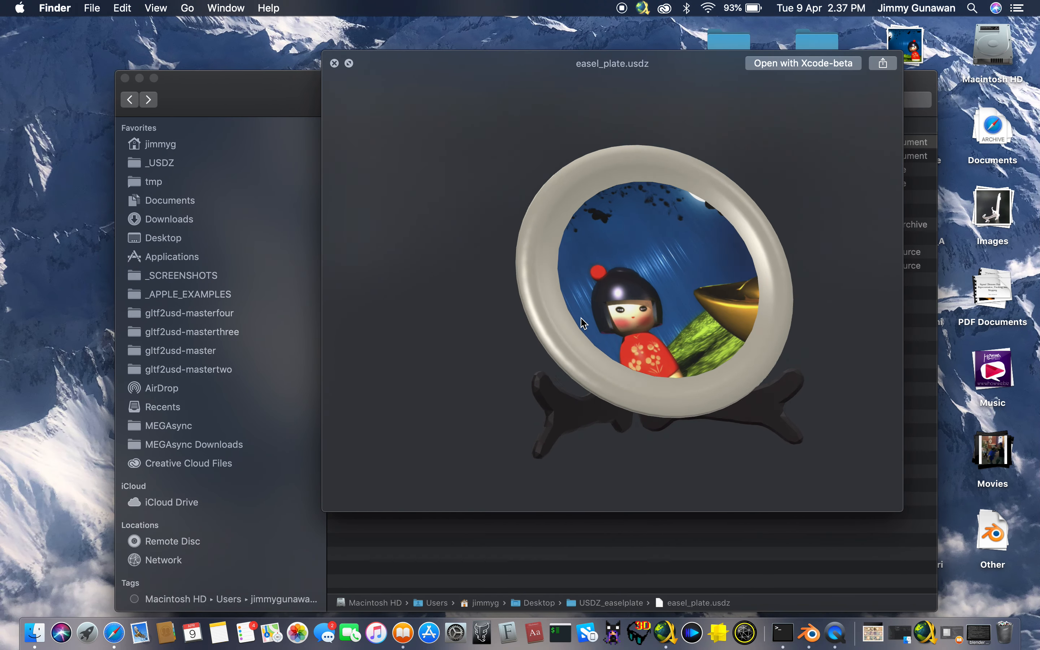
# Switch to the Finder preview of easel_plate.usdz and inspect the textured plate on its stand from the front
pyautogui.moveTo(542, 320); pyautogui.dragTo(522, 346)
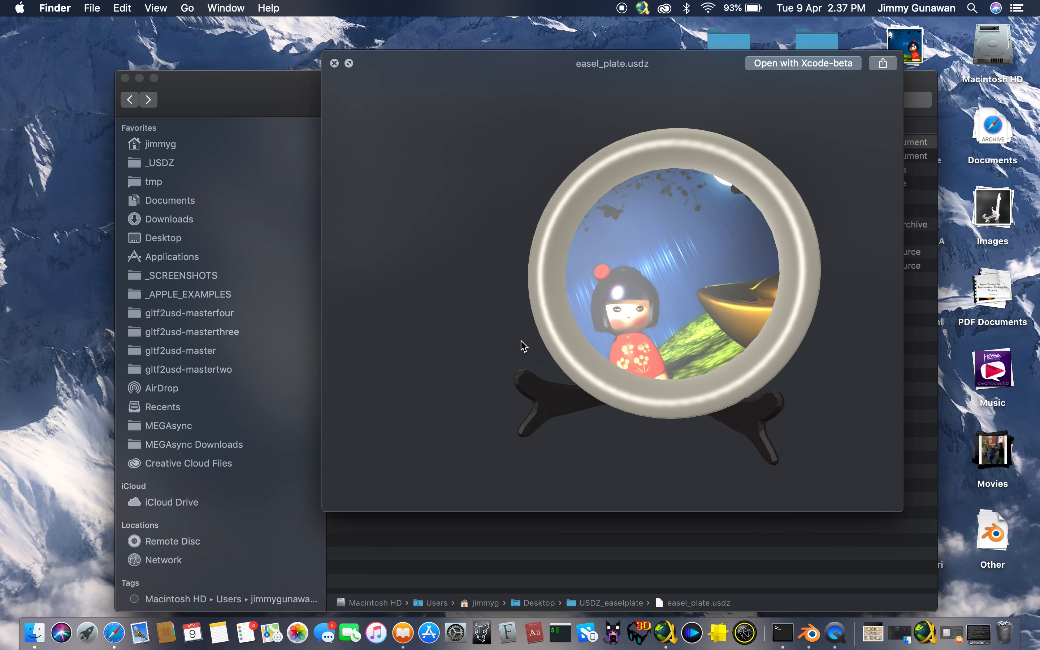